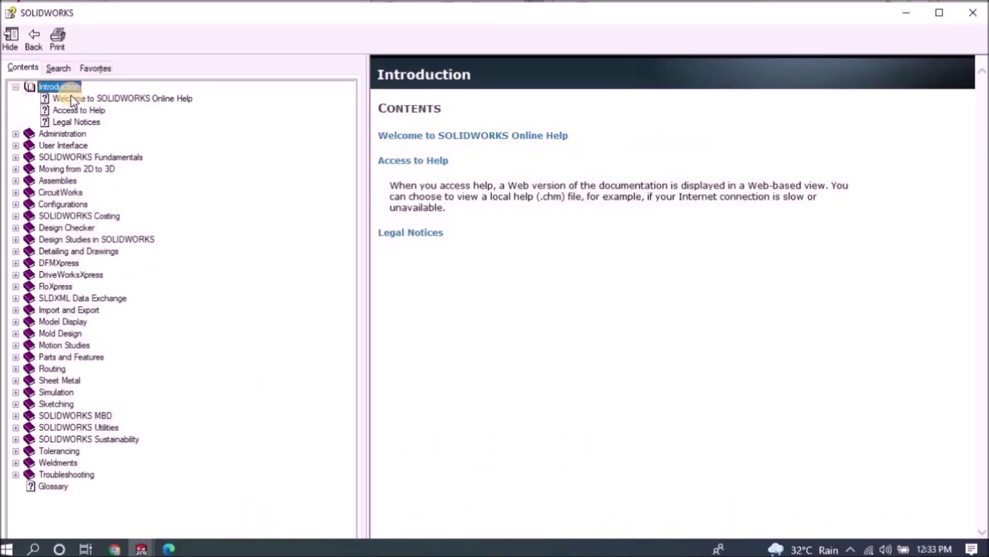
# Browse the Introduction help topics: Welcome, Access to Help, and Legal Notices
pyautogui.click(73, 98)
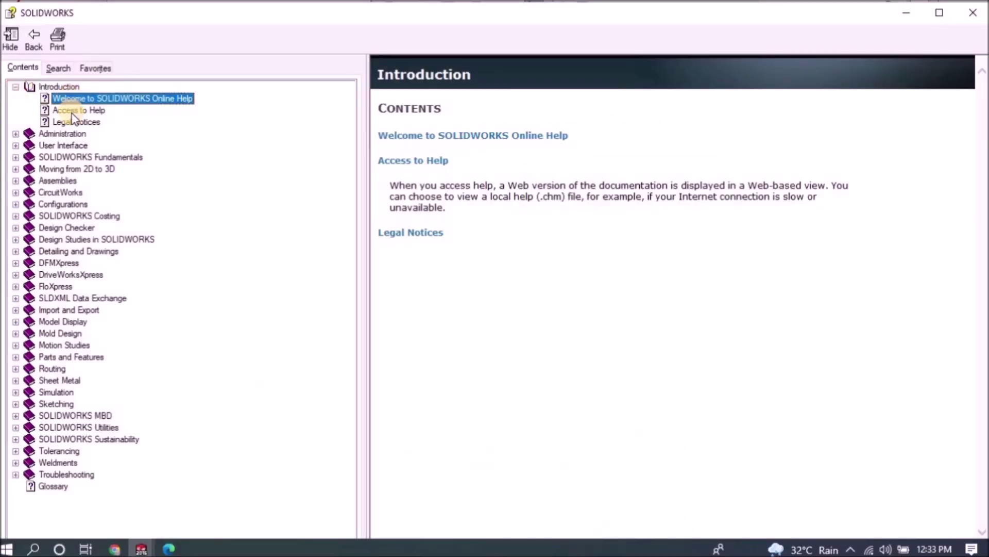
pyautogui.click(72, 111)
pyautogui.click(76, 123)
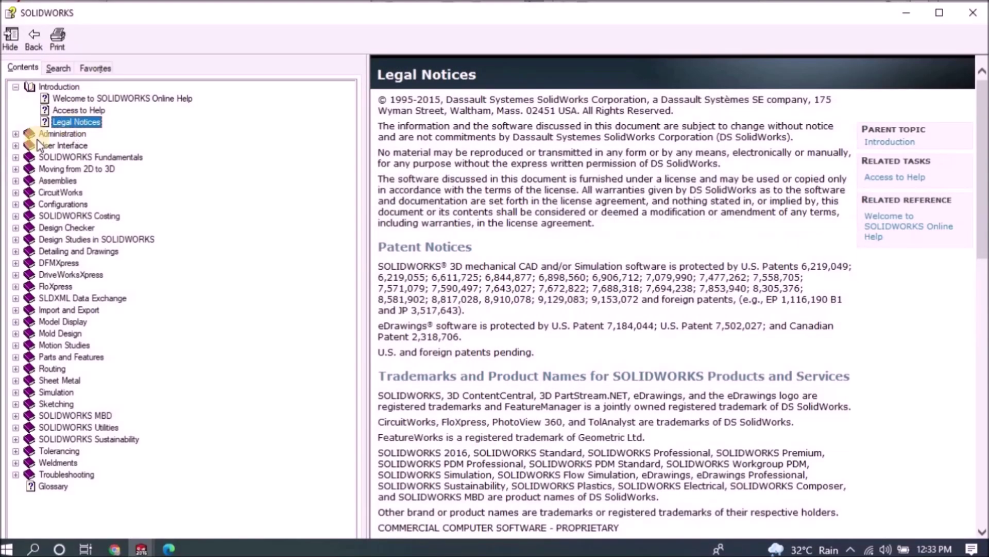
# Expand Administration and its Installation and Administration Guide, then orbit the Control Arm model
pyautogui.click(16, 134)
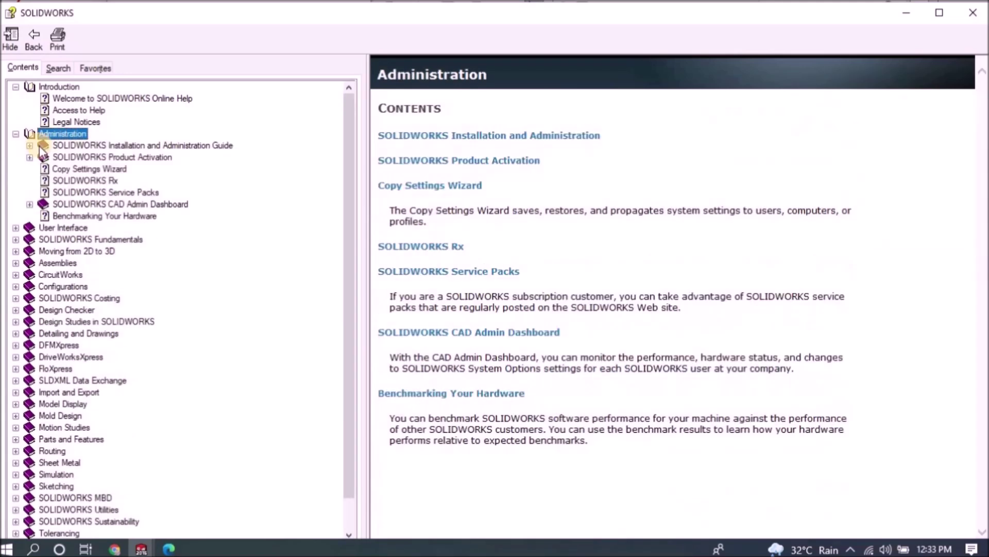
pyautogui.click(29, 145)
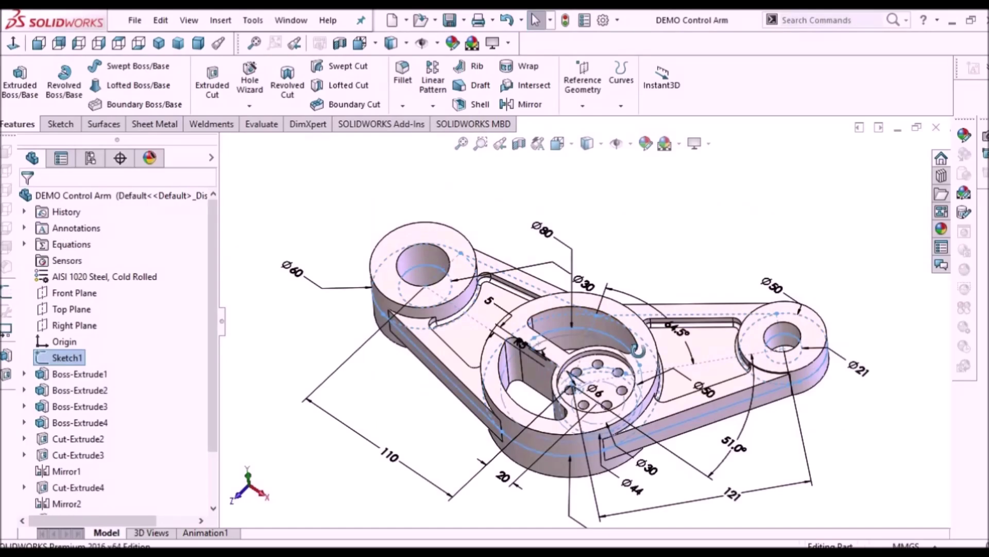
pyautogui.scroll(-5, 664, 268)
pyautogui.moveTo(663, 268)
pyautogui.mouseDown(button='middle')
pyautogui.moveTo(718, 247)
pyautogui.moveTo(744, 287)
pyautogui.moveTo(625, 325)
pyautogui.moveTo(626, 305)
pyautogui.moveTo(672, 245)
pyautogui.mouseUp(button='middle')
# Finish the boundary surface feature and orbit it to see its other sides
pyautogui.press('Escape')
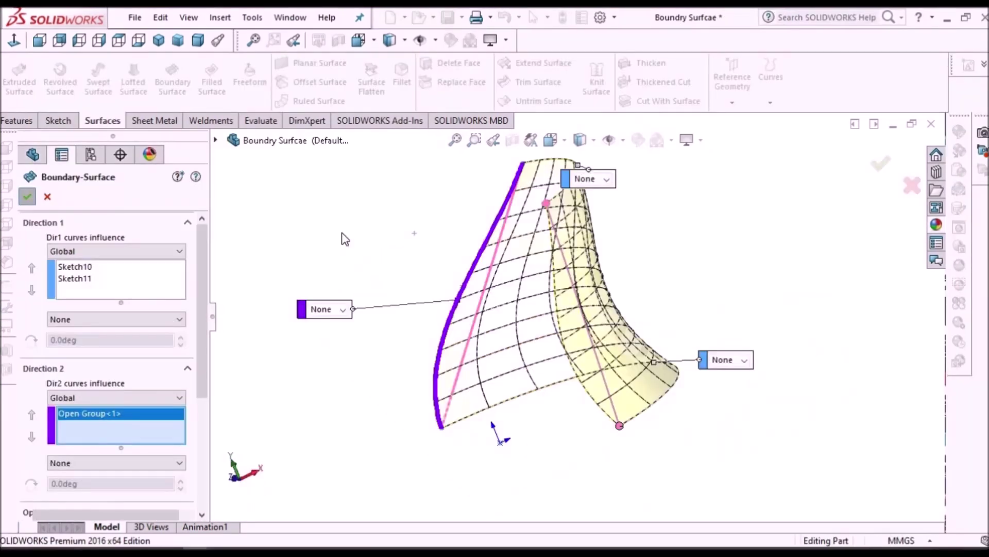
pyautogui.press('Return')
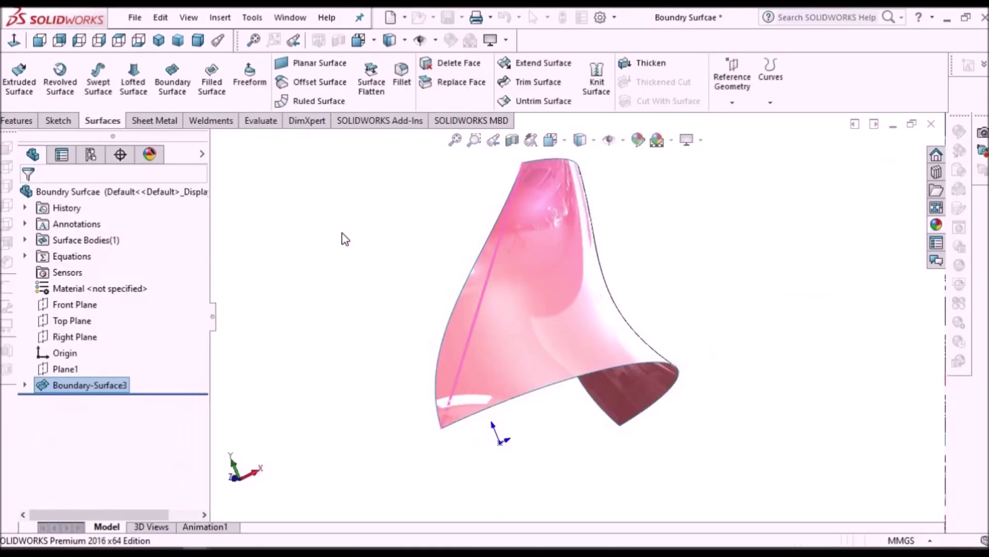
pyautogui.moveTo(592, 316); pyautogui.dragTo(465, 302, button='middle')
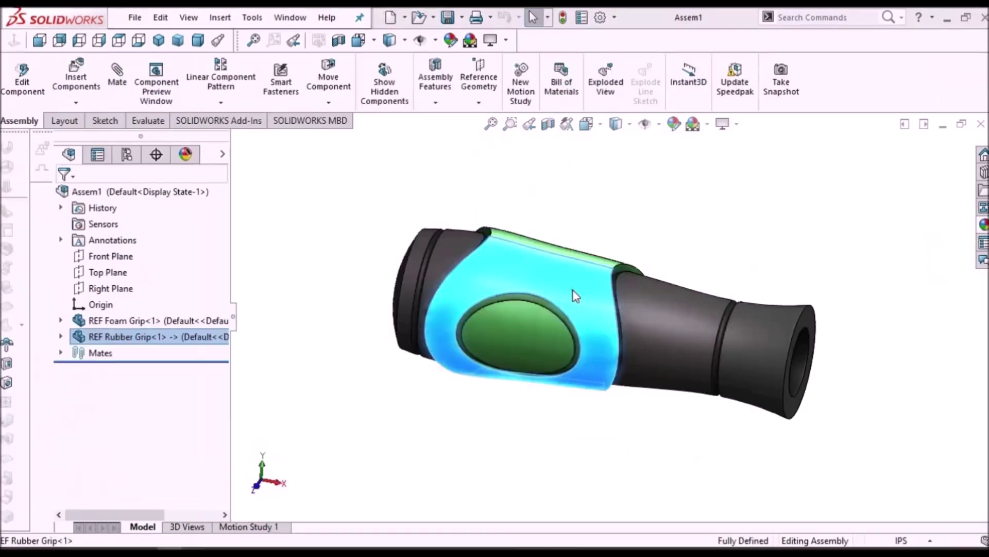
# Inspect the rubber grip assembly, the bracket displacement plot, and the perforated tube model
pyautogui.rightClick(577, 289)
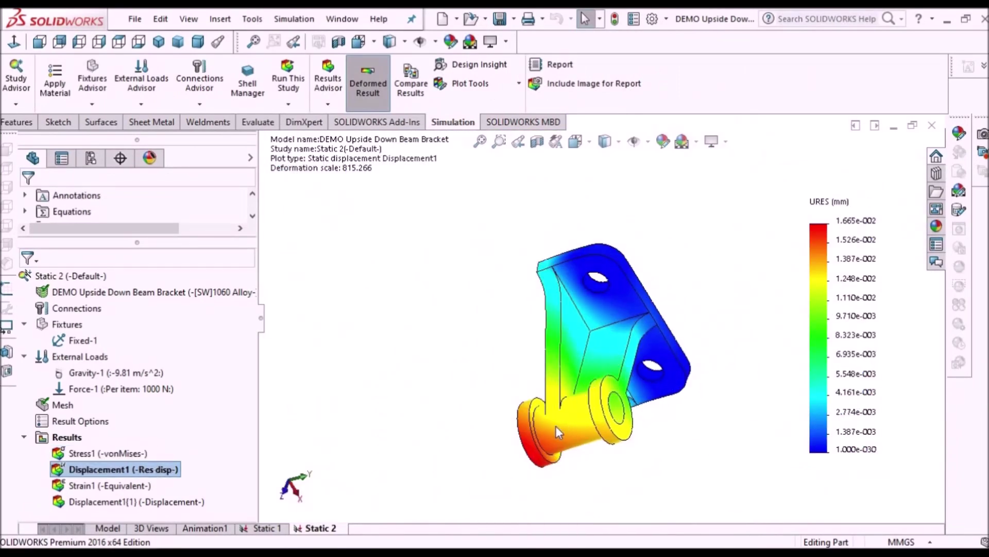
pyautogui.moveTo(558, 432); pyautogui.dragTo(634, 473, button='middle')
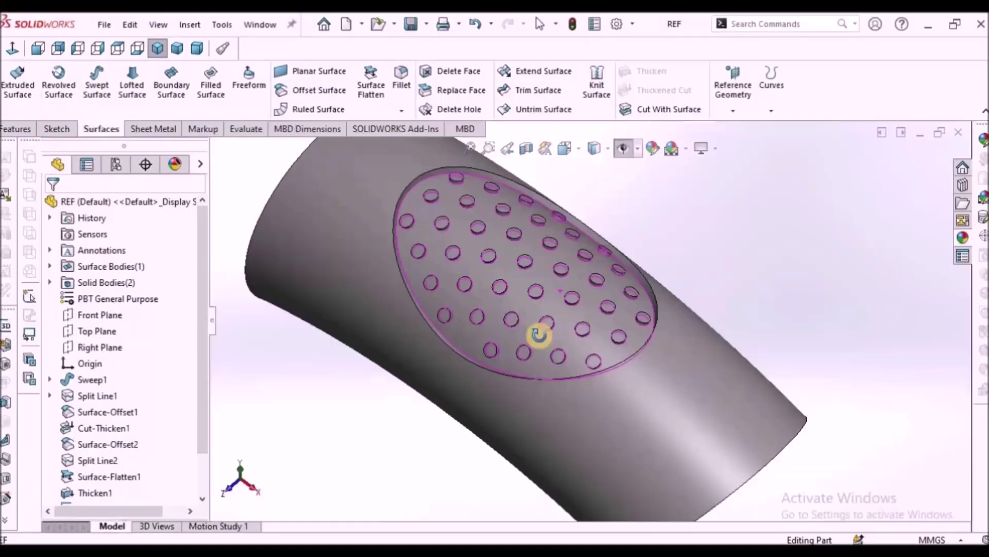
pyautogui.moveTo(536, 336); pyautogui.dragTo(655, 320, button='middle')
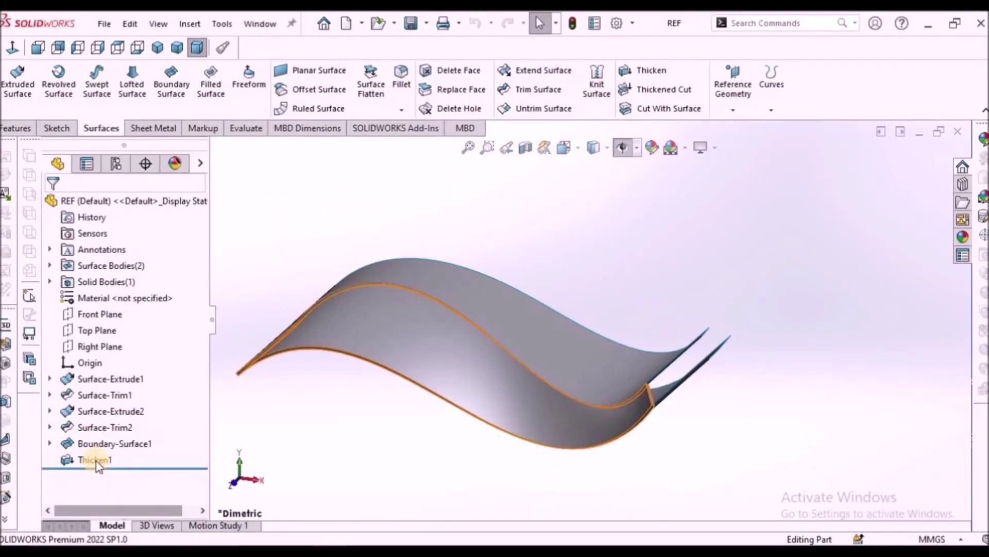
# Hide the Thicken1 body, then show the rib part near face-on and zoomed to fit
pyautogui.rightClick(83, 459)
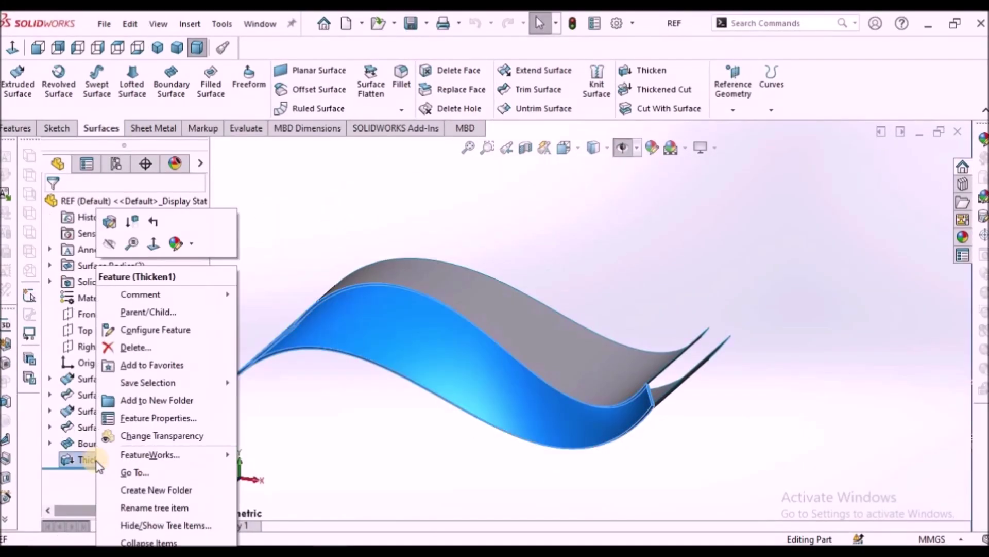
pyautogui.click(111, 249)
pyautogui.moveTo(529, 302); pyautogui.dragTo(534, 321, button='middle')
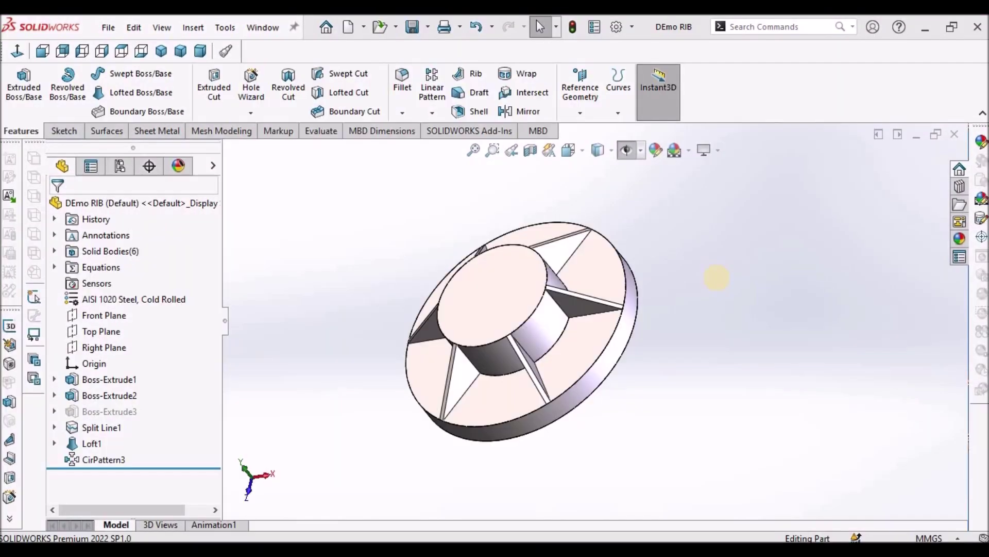
pyautogui.moveTo(716, 278); pyautogui.dragTo(335, 375, button='middle')
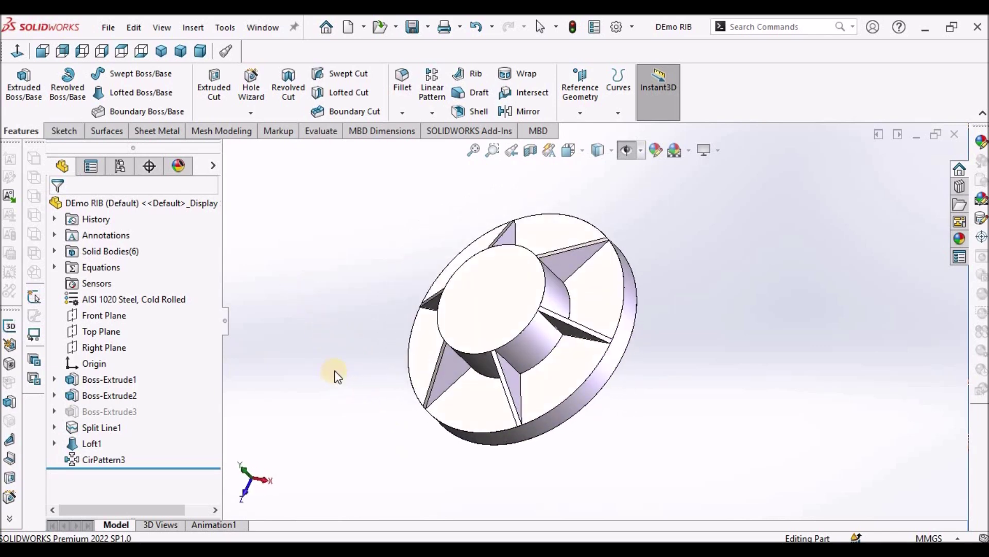
pyautogui.press('z')
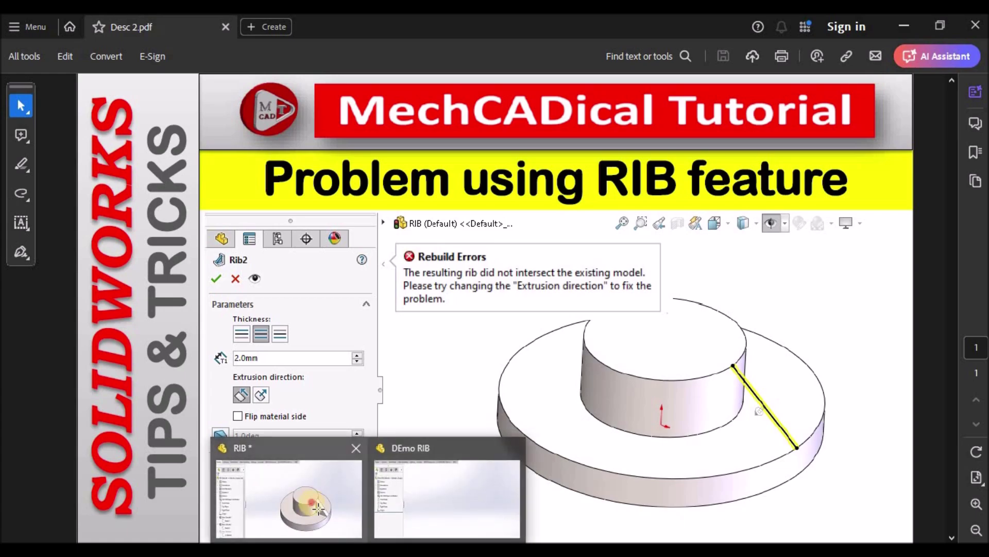
# Return from Acrobat to the SOLIDWORKS RIB part and orbit it to a new orientation
pyautogui.click(309, 505)
pyautogui.moveTo(493, 352); pyautogui.dragTo(536, 338, button='middle')
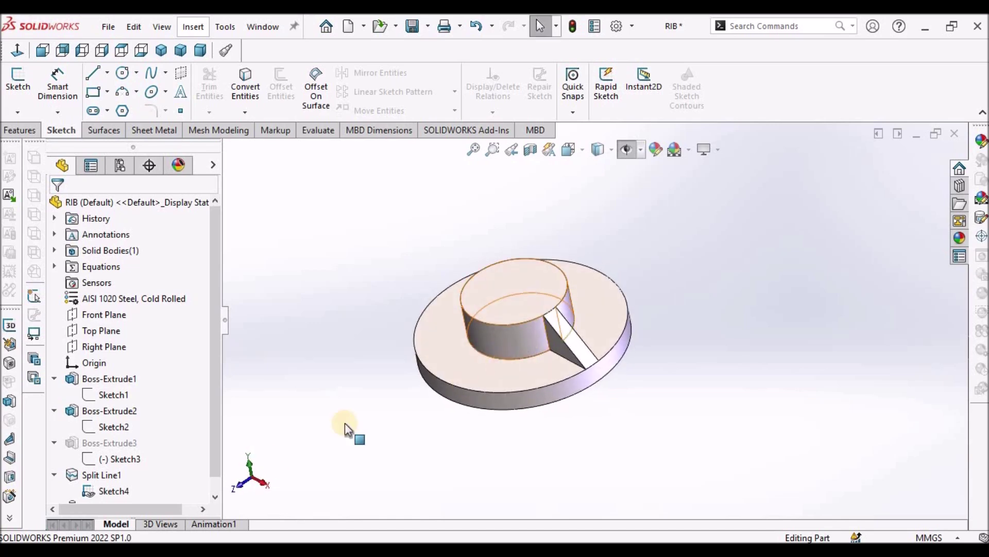
# Zoom in on the rib and select the boss face to reveal Split Line1's Sketch4
pyautogui.scroll(-1, 215, 474)
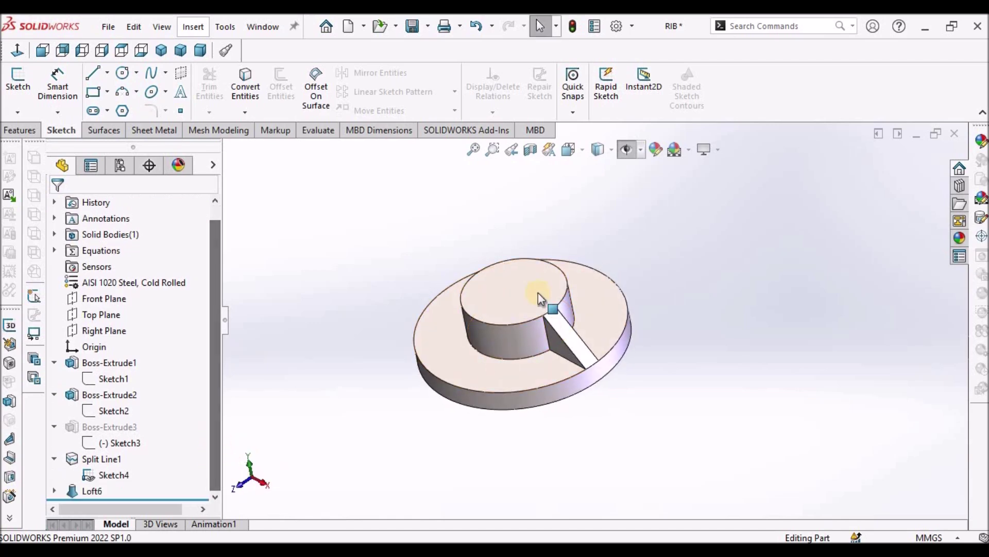
pyautogui.scroll(-5, 561, 339)
pyautogui.moveTo(558, 323)
pyautogui.mouseDown(button='middle')
pyautogui.moveTo(578, 314)
pyautogui.moveTo(595, 269)
pyautogui.moveTo(596, 302)
pyautogui.moveTo(576, 299)
pyautogui.moveTo(586, 289)
pyautogui.moveTo(579, 320)
pyautogui.mouseUp(button='middle')
pyautogui.scroll(-4, 586, 289)
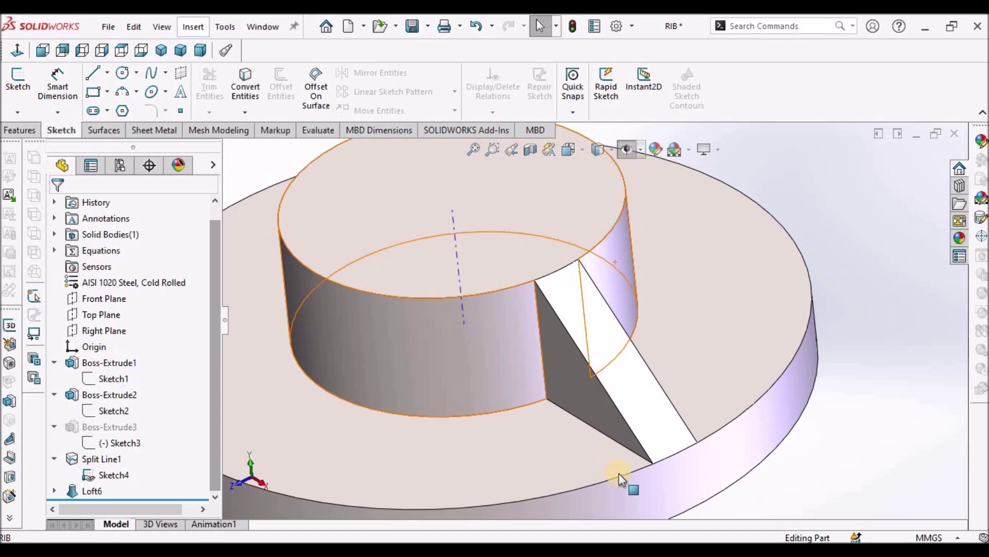
pyautogui.click(632, 495)
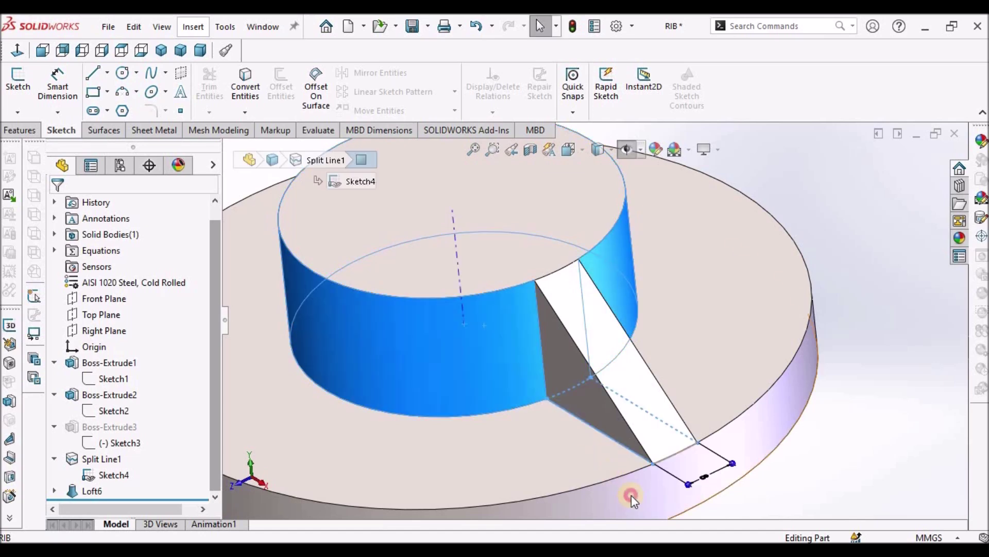
pyautogui.click(856, 381)
# Zoom back out and switch to the empty DEmo RIB part via the Window menu
pyautogui.scroll(5, 675, 304)
pyautogui.click(261, 26)
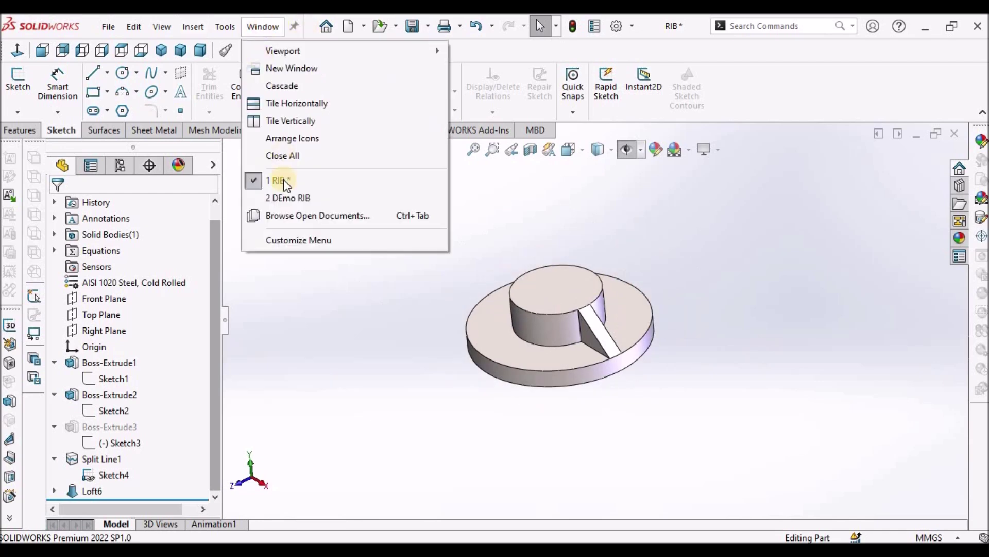
pyautogui.click(287, 201)
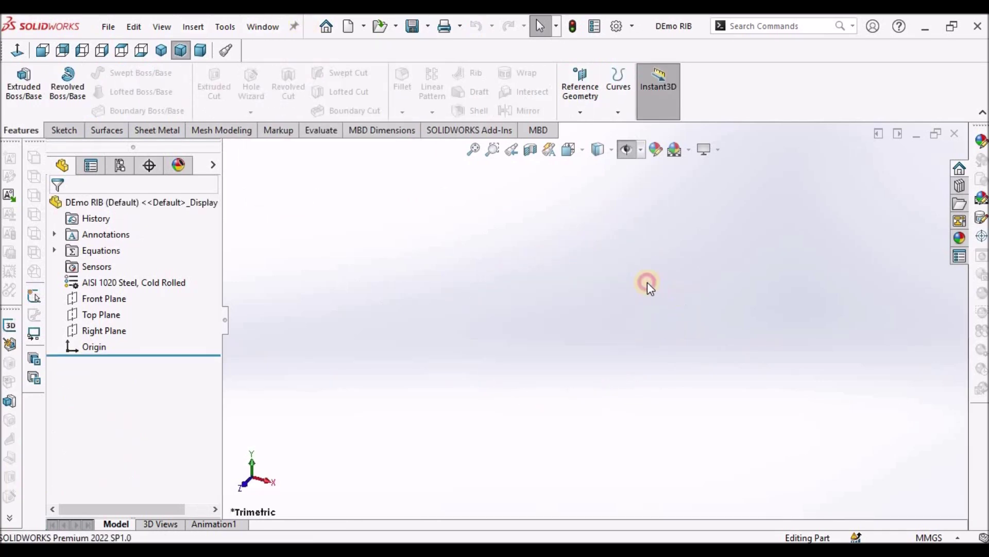
# Start a sketch on the Top Plane and draw a circle centred on the origin
pyautogui.click(88, 314)
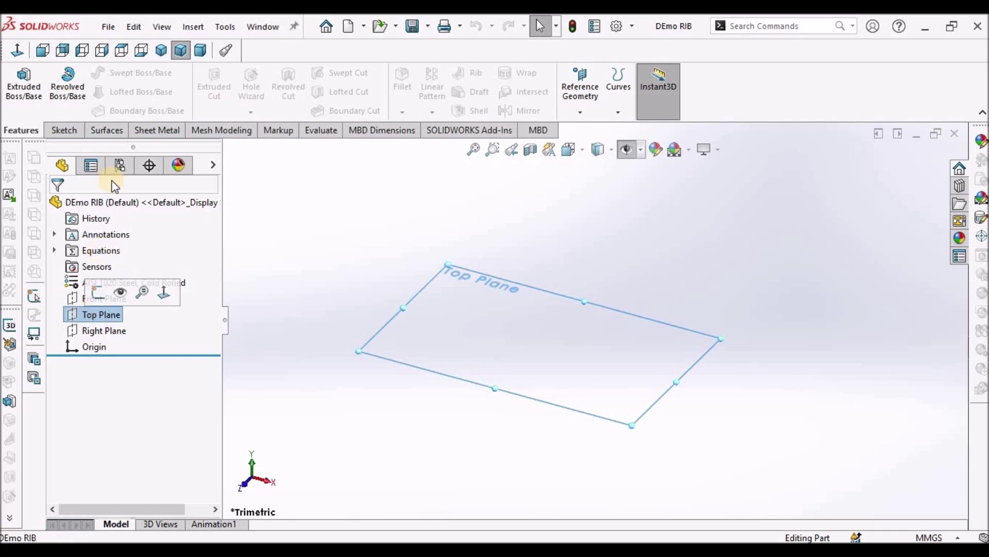
pyautogui.click(64, 129)
pyautogui.click(95, 92)
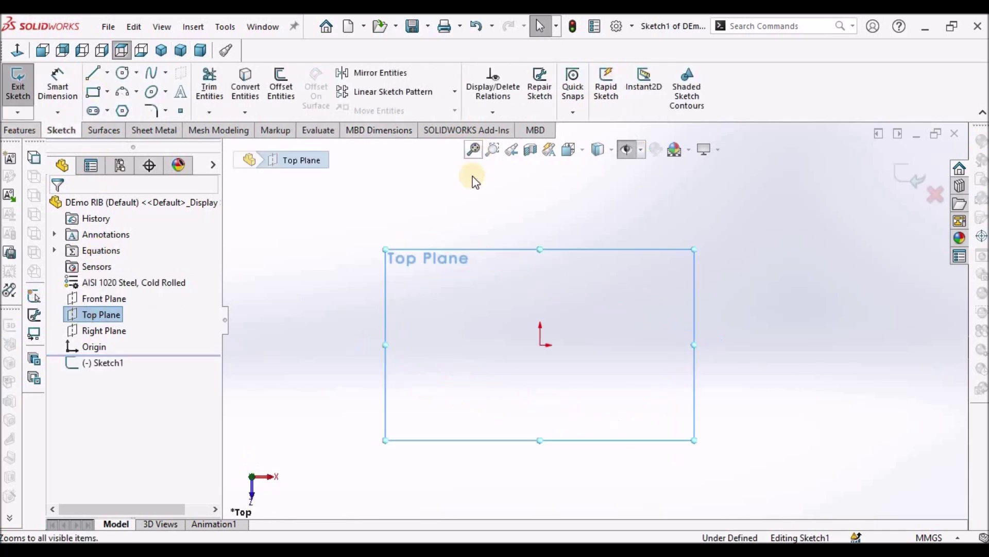
pyautogui.click(124, 73)
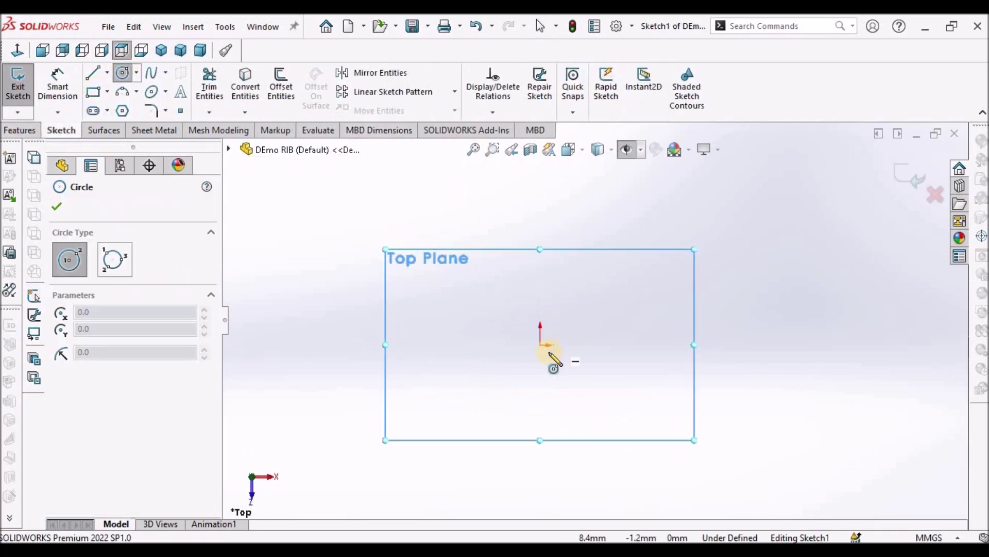
pyautogui.click(540, 345)
pyautogui.click(620, 302)
pyautogui.rightClick(643, 237)
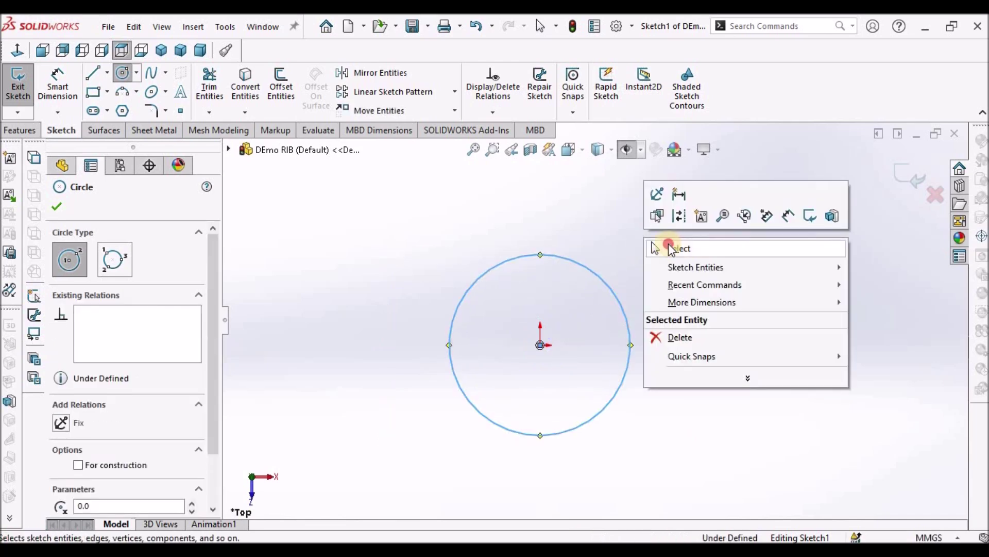
pyautogui.click(659, 247)
# Dimension the circle's diameter to 100 mm
pyautogui.click(58, 82)
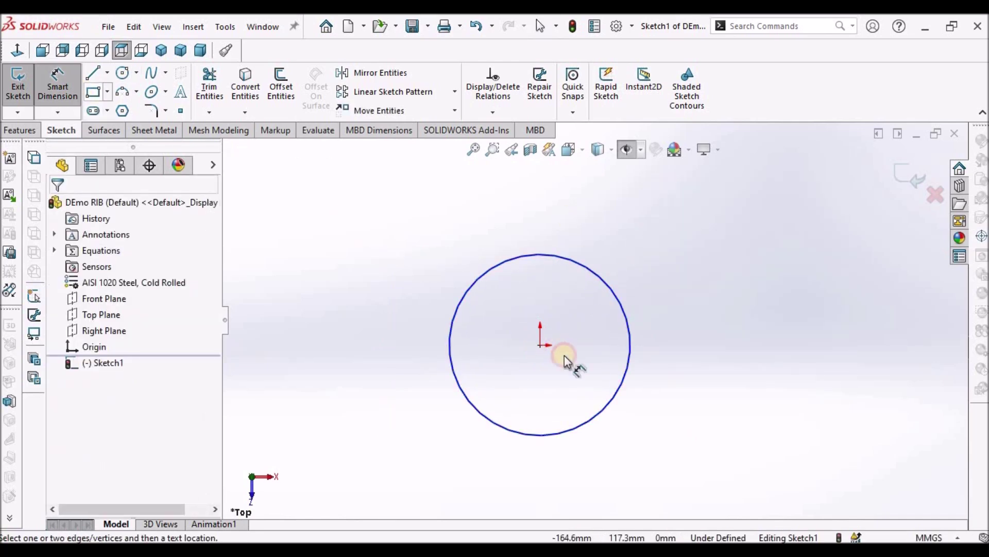
pyautogui.click(622, 392)
pyautogui.click(671, 437)
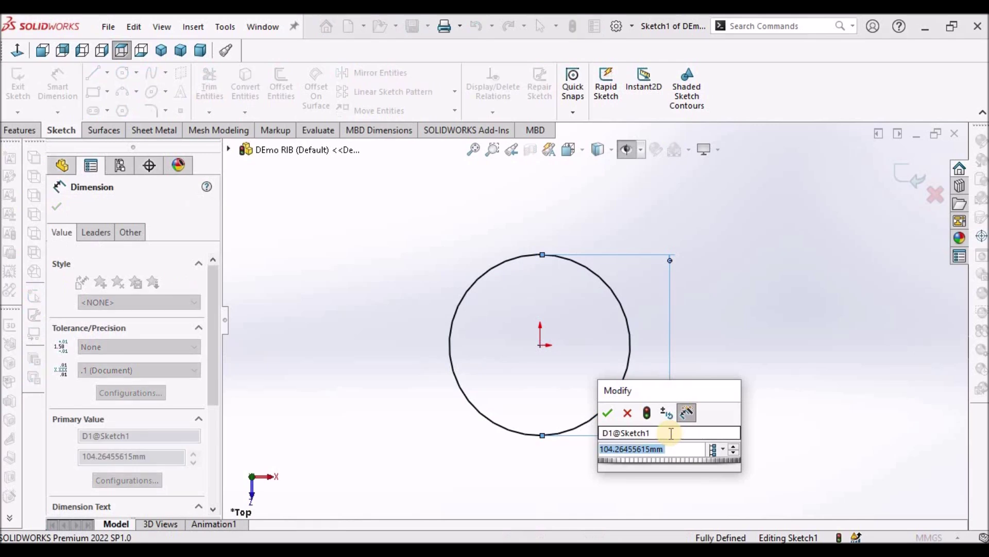
pyautogui.write('100')
pyautogui.press('Return')
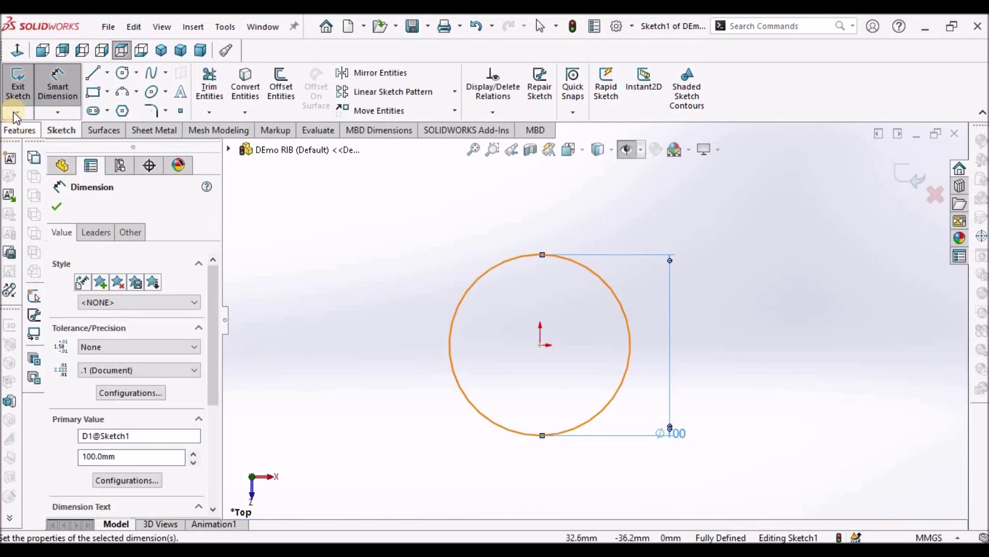
# Extrude the circle 10 mm mid-plane into Boss-Extrude1 and select the disc's top face
pyautogui.click(19, 130)
pyautogui.click(24, 82)
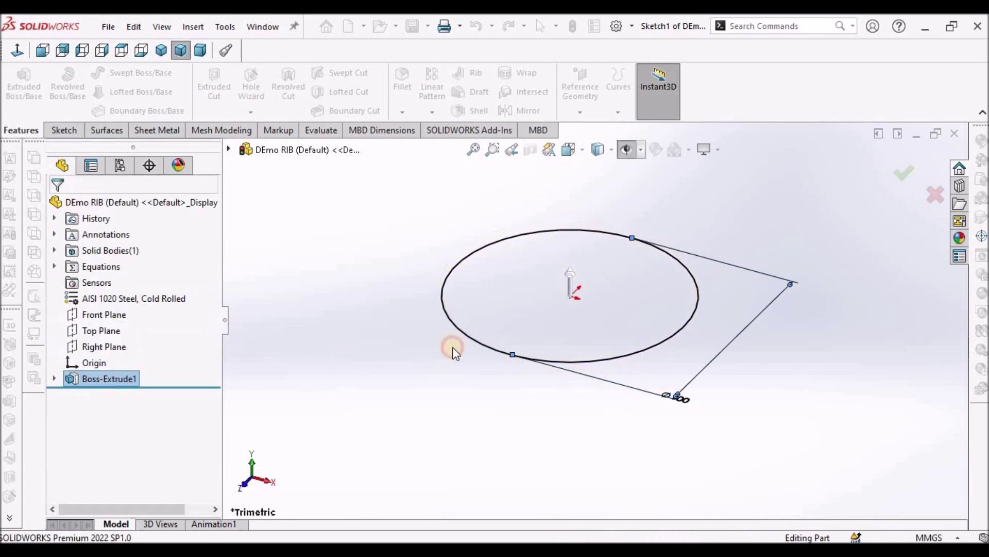
pyautogui.click(537, 294)
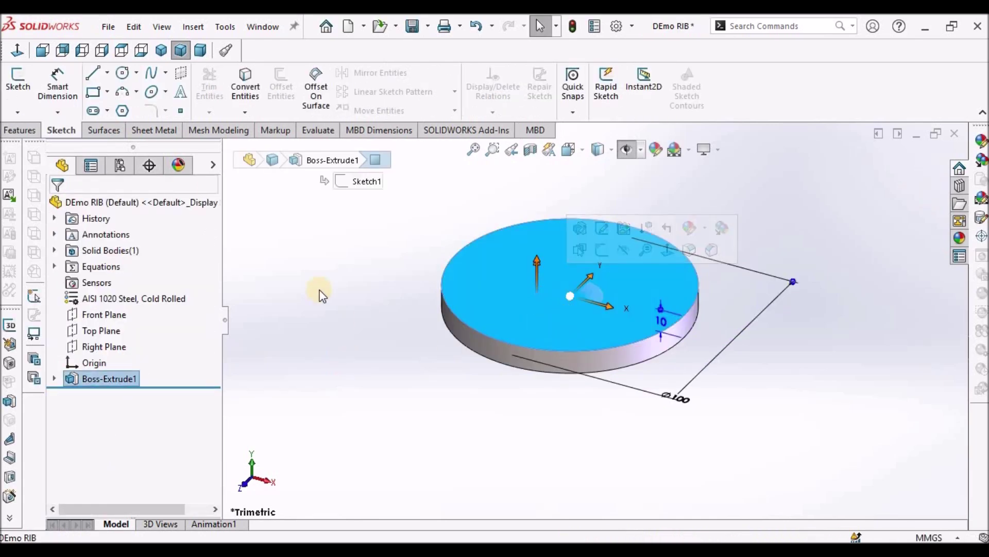
# Sketch a circle centred on the origin on the disc's top face
pyautogui.click(17, 72)
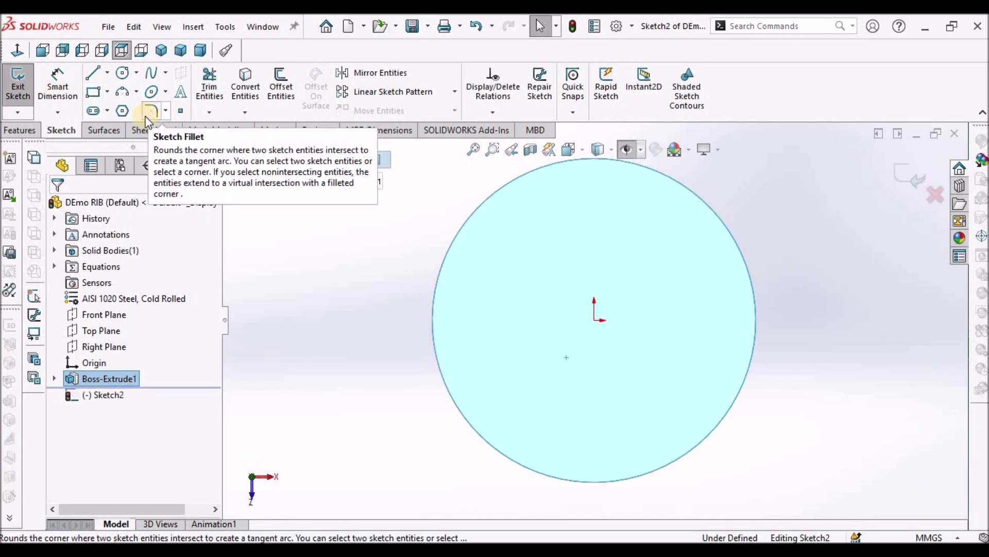
pyautogui.click(122, 72)
pyautogui.click(596, 320)
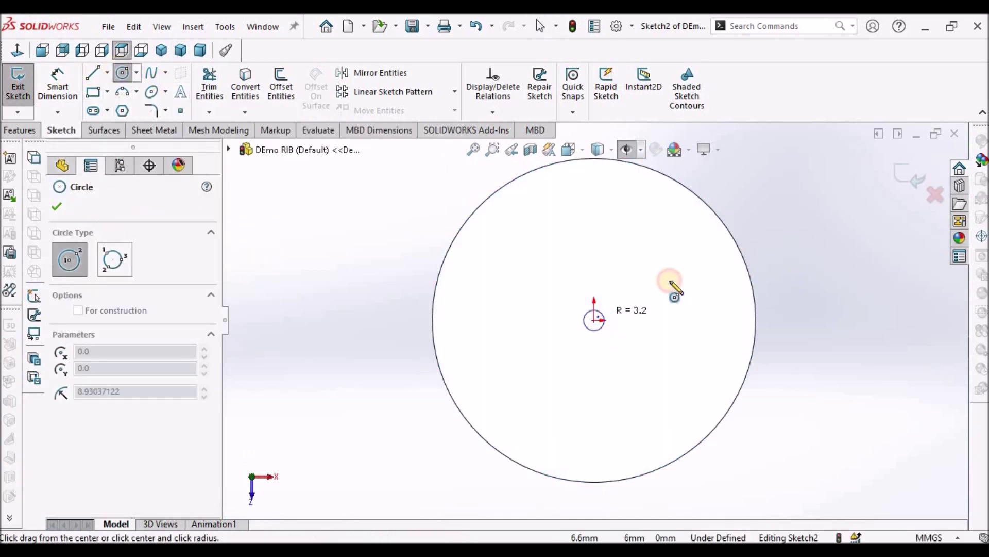
pyautogui.click(673, 287)
pyautogui.rightClick(392, 214)
pyautogui.click(413, 215)
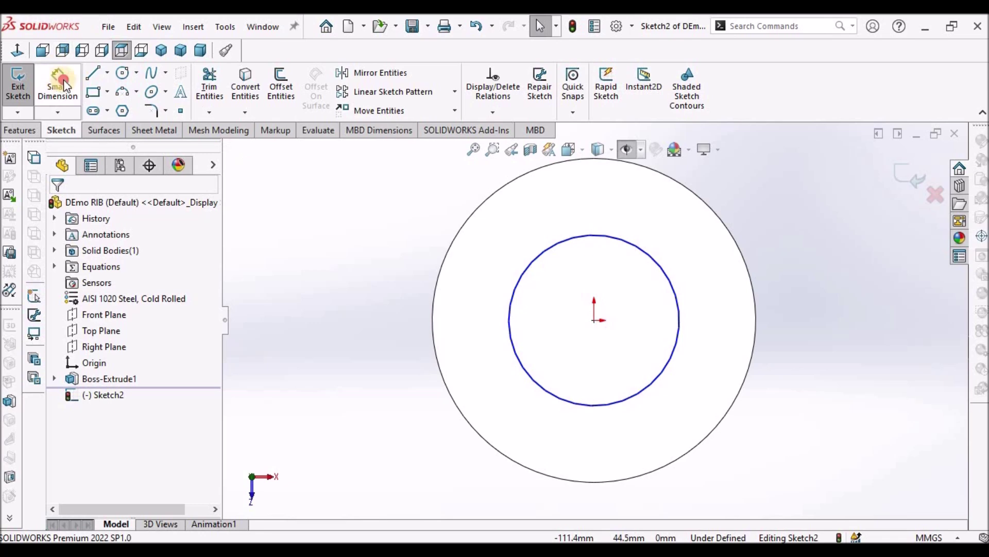
# Dimension the boss circle to a 50 mm diameter
pyautogui.click(58, 80)
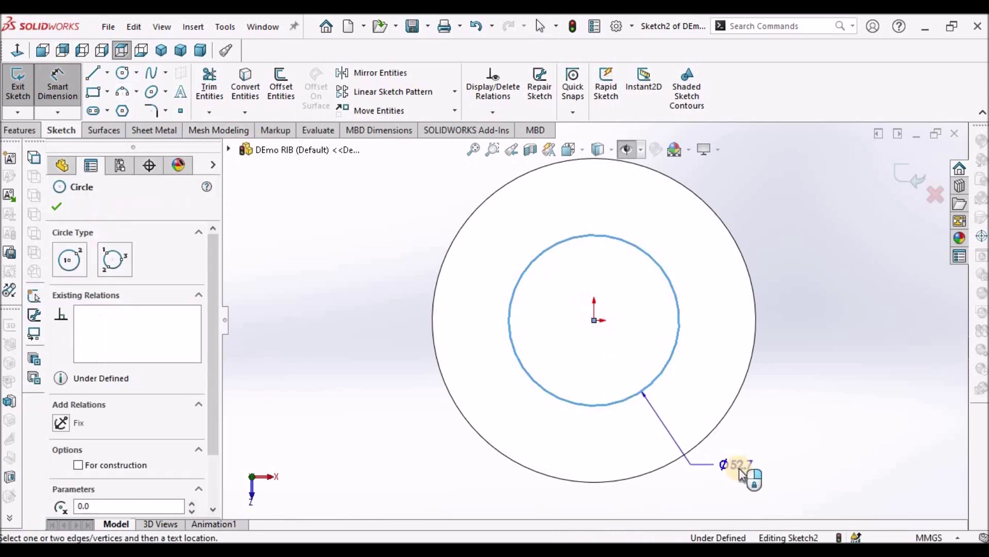
pyautogui.click(742, 468)
pyautogui.press('Return')
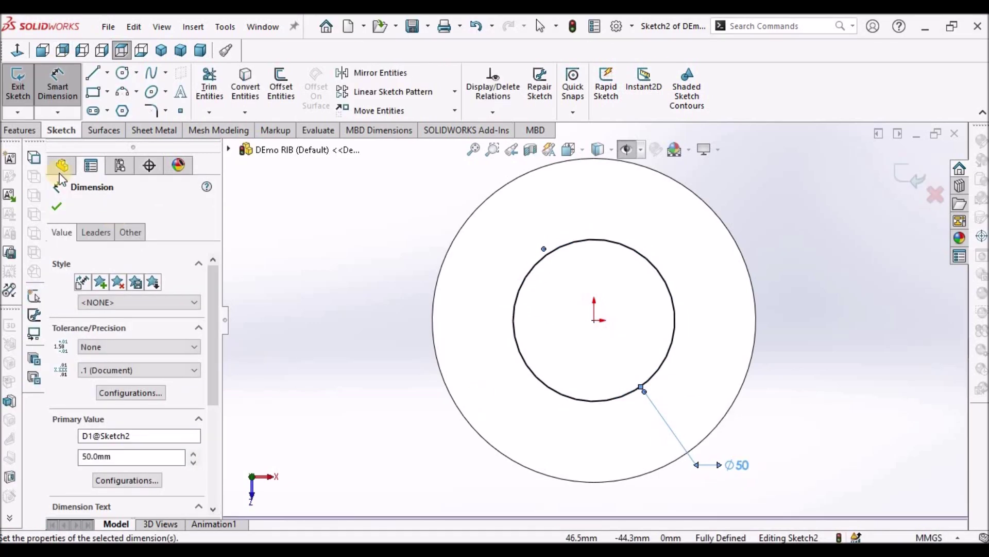
# Extrude the circle 20 mm blind upward as Boss-Extrude2
pyautogui.click(19, 130)
pyautogui.click(20, 69)
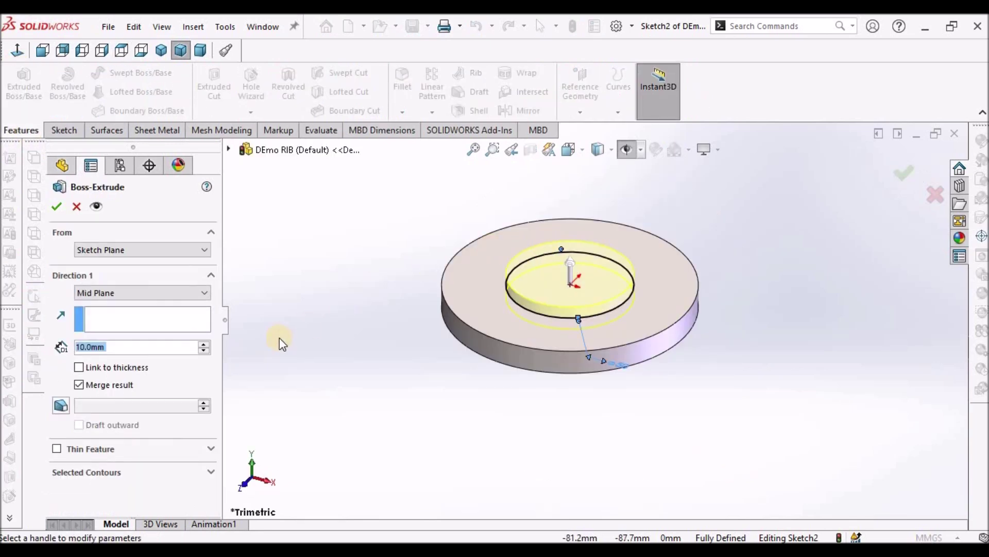
pyautogui.click(204, 348)
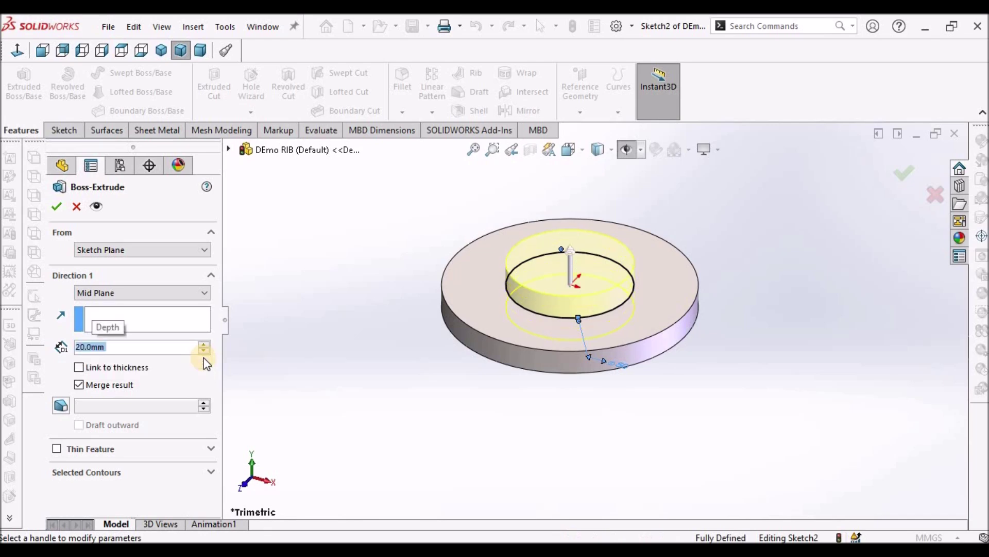
pyautogui.click(196, 292)
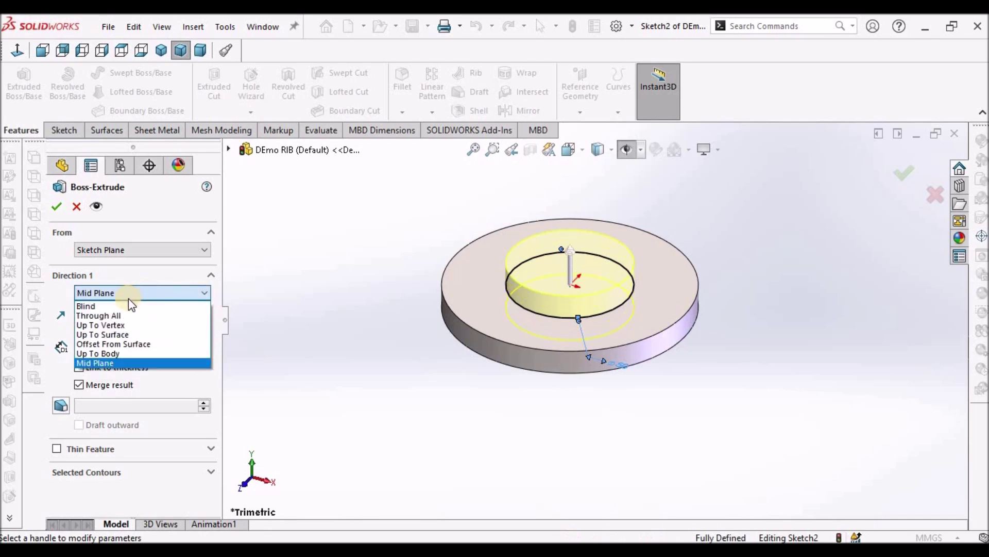
pyautogui.click(130, 305)
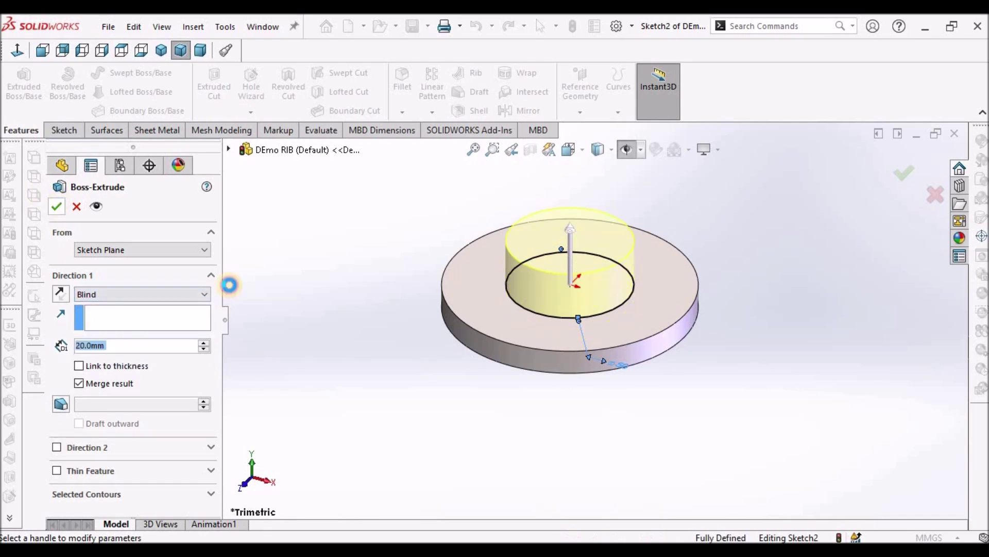
pyautogui.click(58, 204)
pyautogui.click(791, 330)
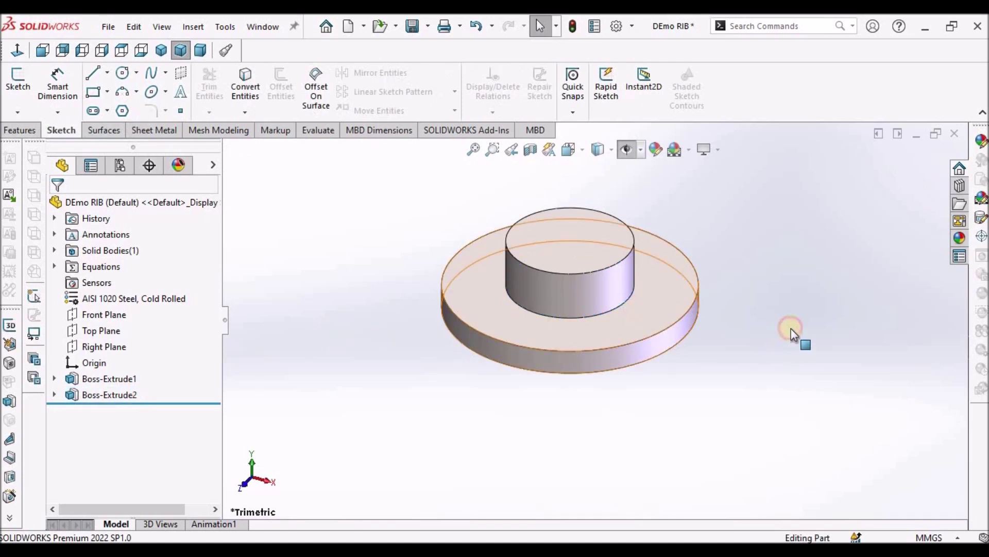
# Start a sketch on the Front Plane with the model shown in Hidden Lines
pyautogui.click(100, 314)
pyautogui.click(13, 79)
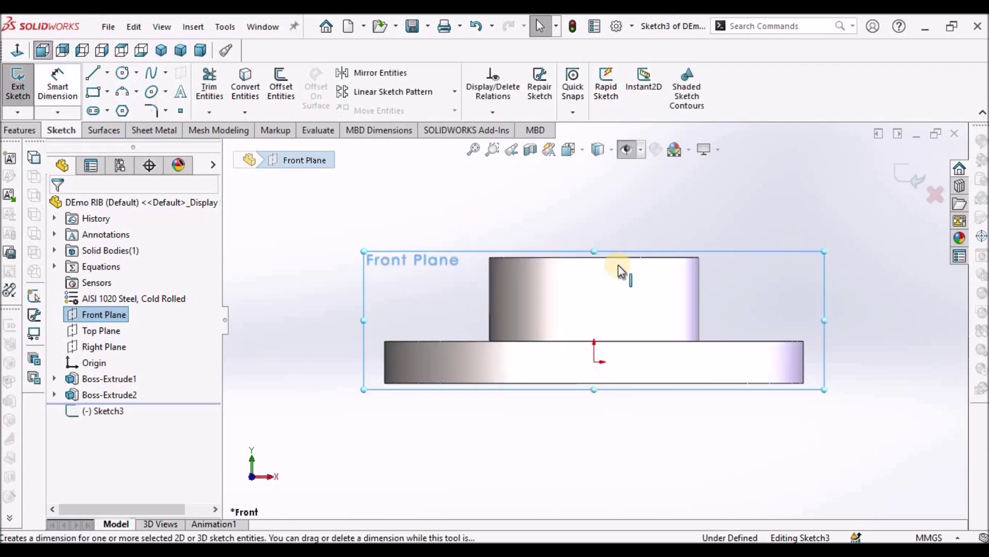
pyautogui.click(607, 153)
pyautogui.click(602, 212)
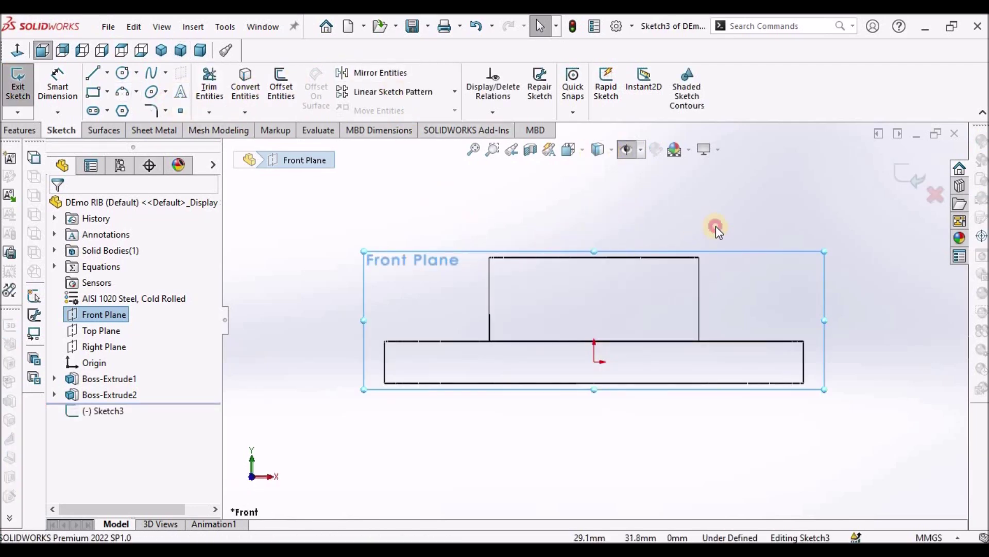
pyautogui.scroll(-2, 799, 304)
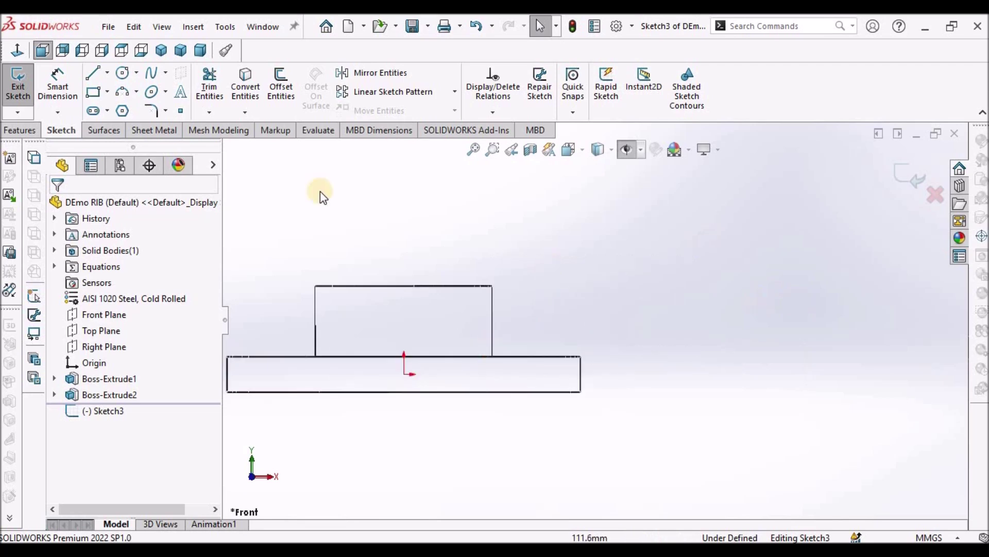
# Draw a diagonal rib line from the boss's top corner to the disc's outer corner
pyautogui.click(92, 72)
pyautogui.scroll(-3, 565, 320)
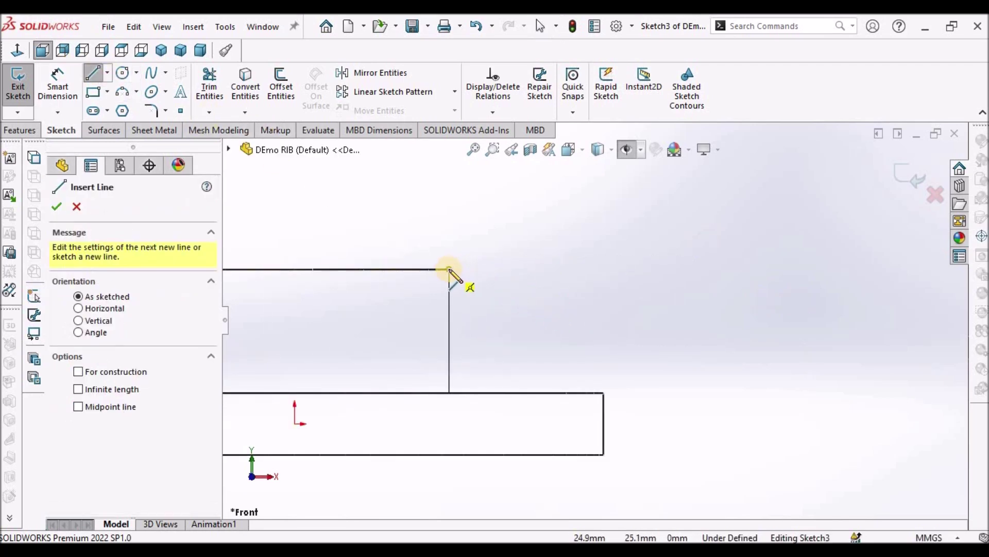
pyautogui.moveTo(531, 339); pyautogui.dragTo(604, 394)
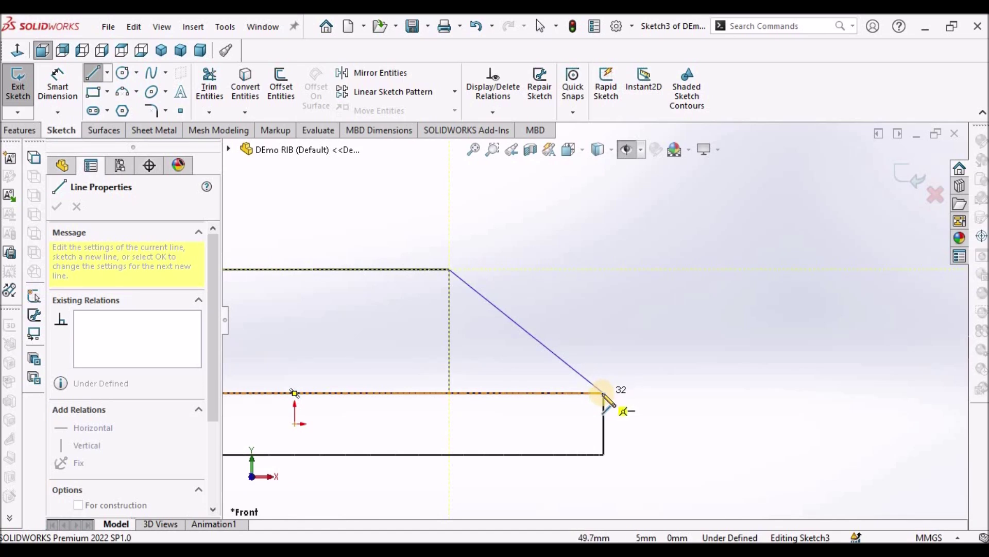
pyautogui.rightClick(662, 190)
pyautogui.press('Escape')
pyautogui.press('Escape')
# Return to an isometric view with shaded display
pyautogui.hotkey('ctrl', '7')
pyautogui.click(608, 150)
pyautogui.click(600, 170)
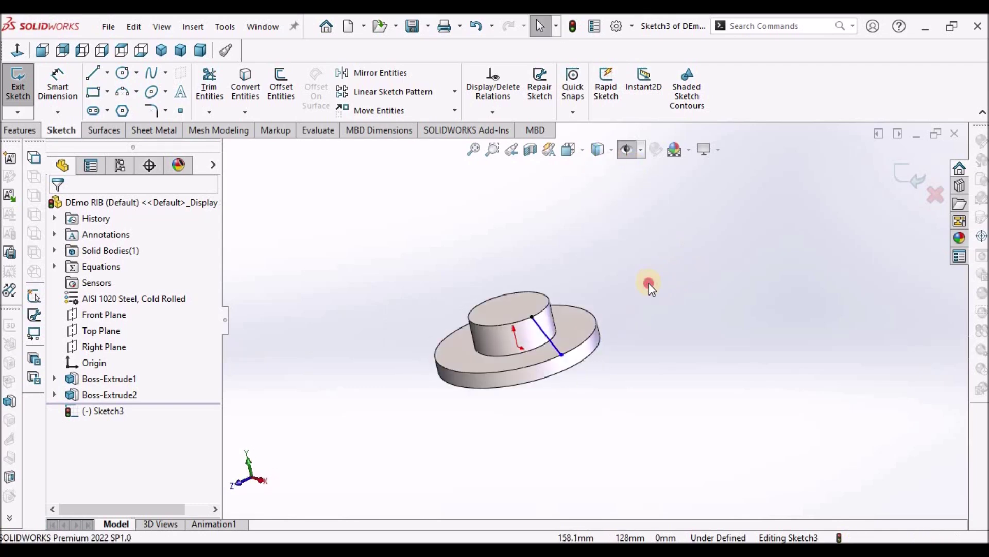
pyautogui.click(27, 136)
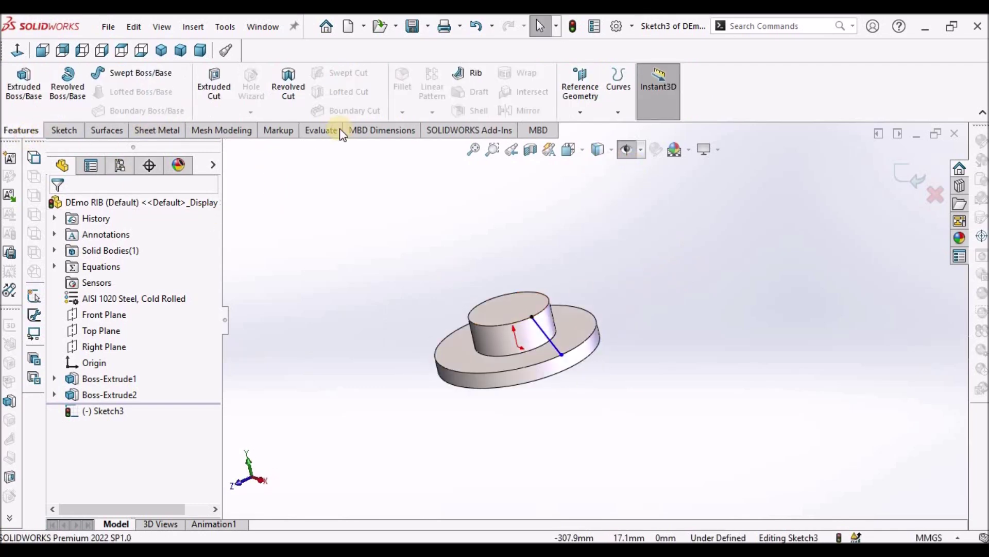
# Create a rib from the sketched line with a 2 mm thickness
pyautogui.click(473, 72)
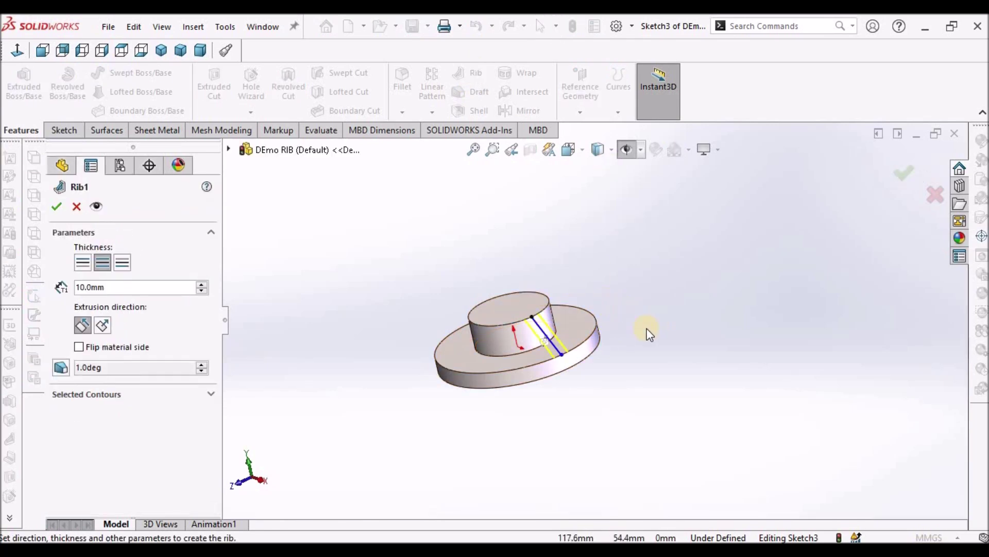
pyautogui.click(160, 292)
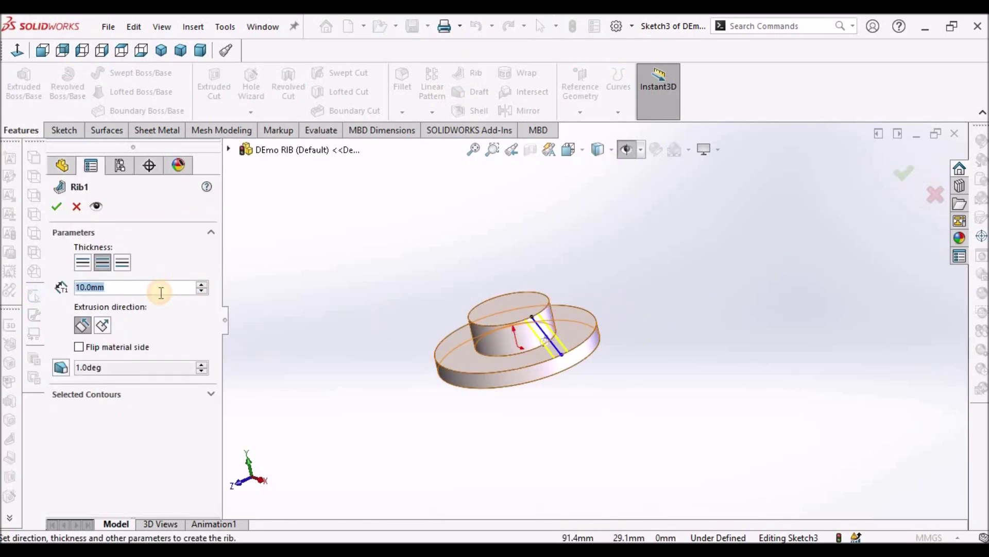
pyautogui.click(160, 293)
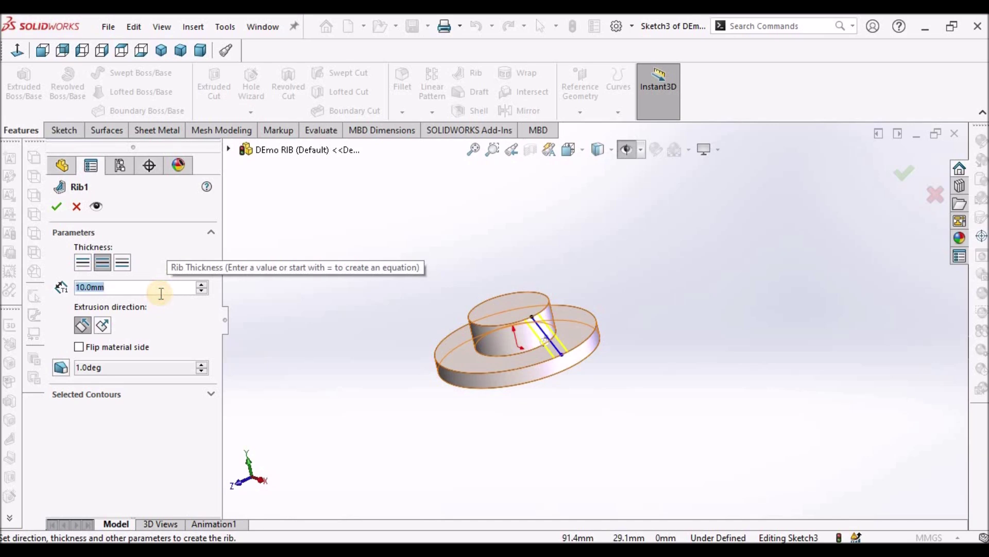
pyautogui.write('2')
pyautogui.press('Return')
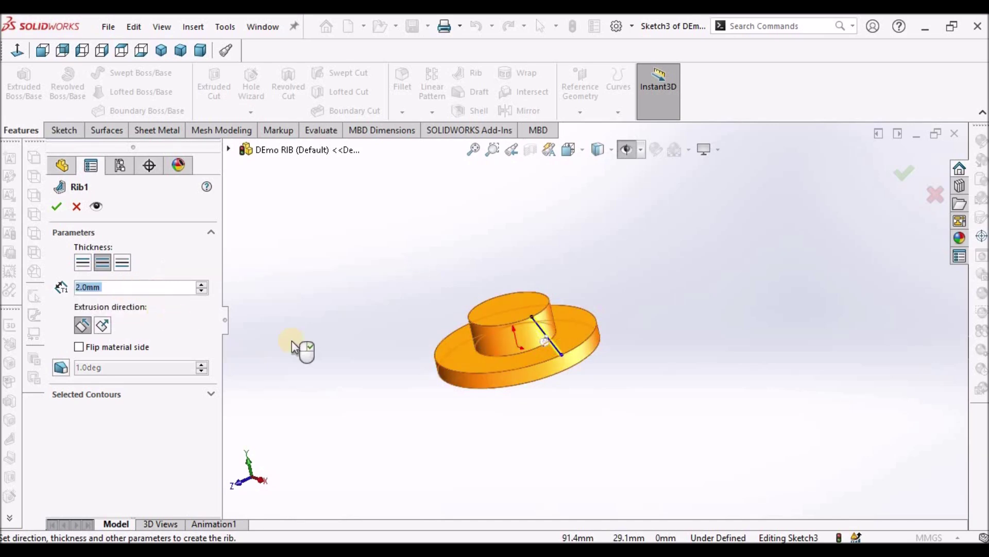
# Apply the rib, cancel it after the rebuild error, and exit the sketch
pyautogui.scroll(-3, 572, 322)
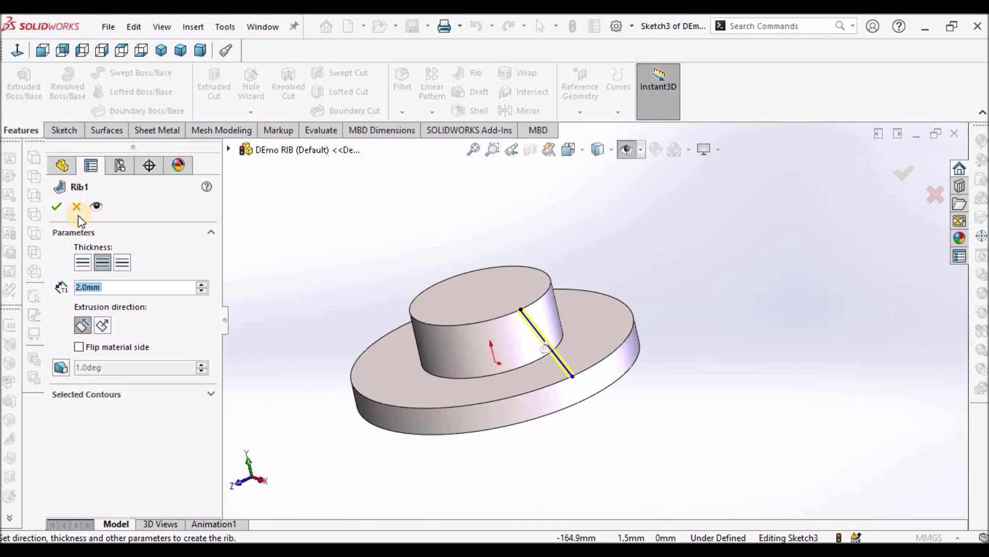
pyautogui.click(56, 206)
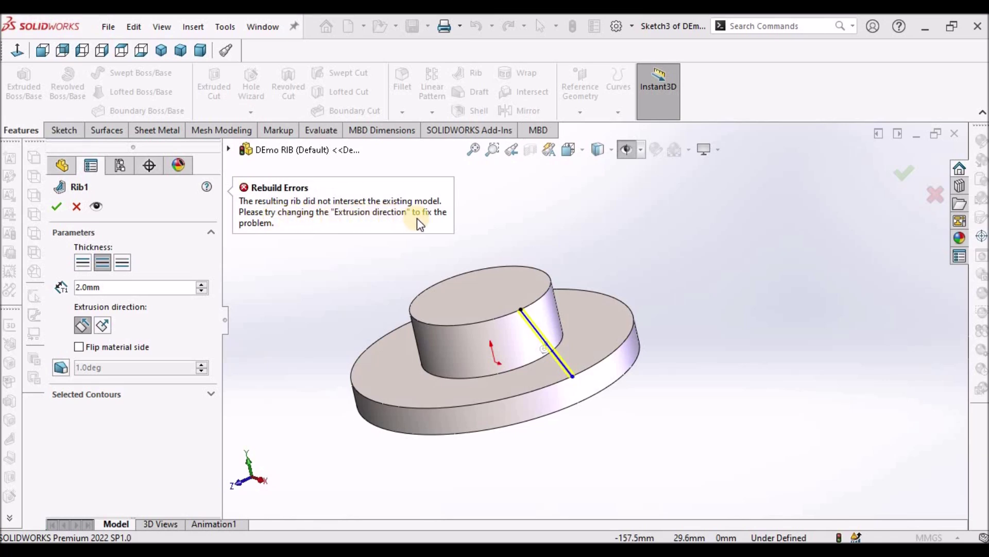
pyautogui.click(78, 207)
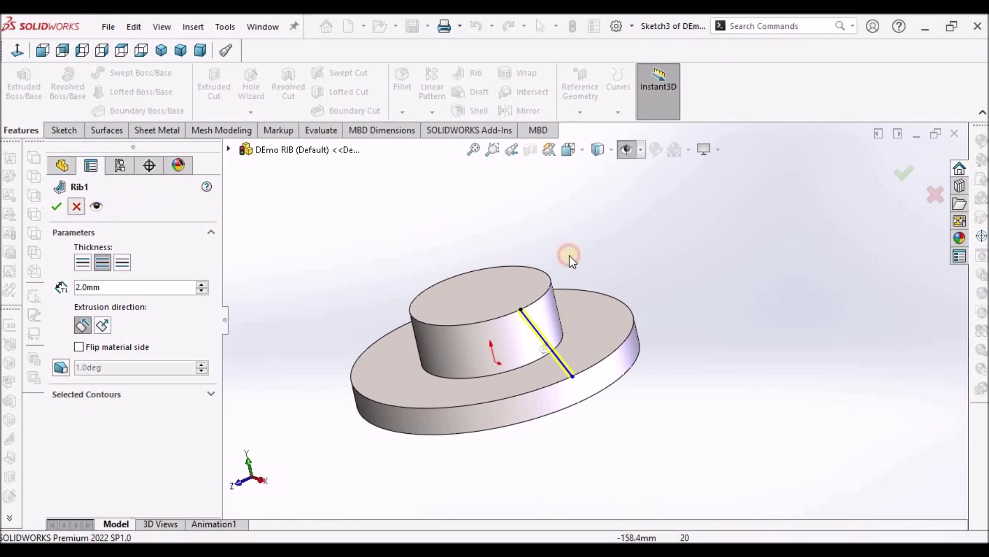
pyautogui.click(912, 177)
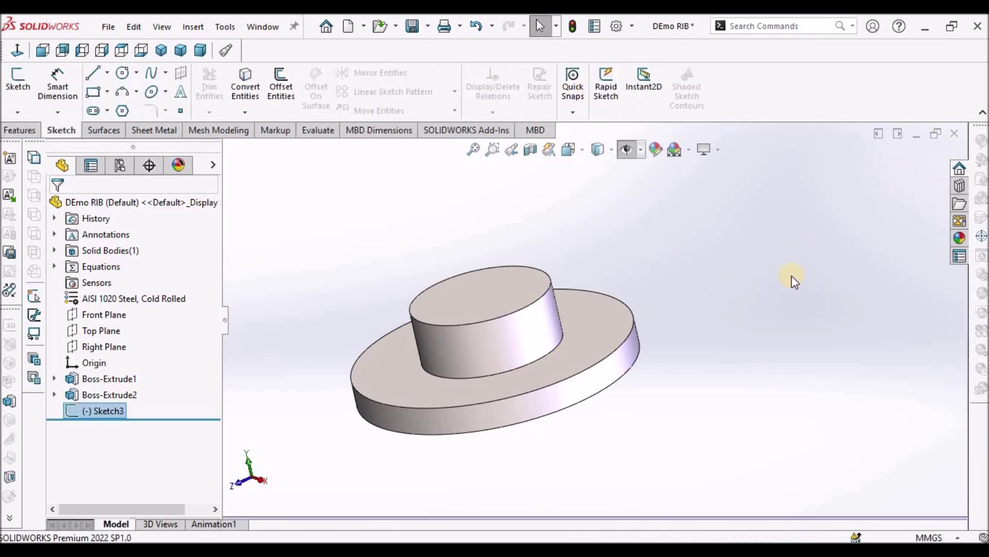
# Orbit to a near-front view and reopen Sketch3 for editing
pyautogui.moveTo(673, 293); pyautogui.dragTo(709, 259, button='middle')
pyautogui.moveTo(103, 409); pyautogui.dragTo(112, 417)
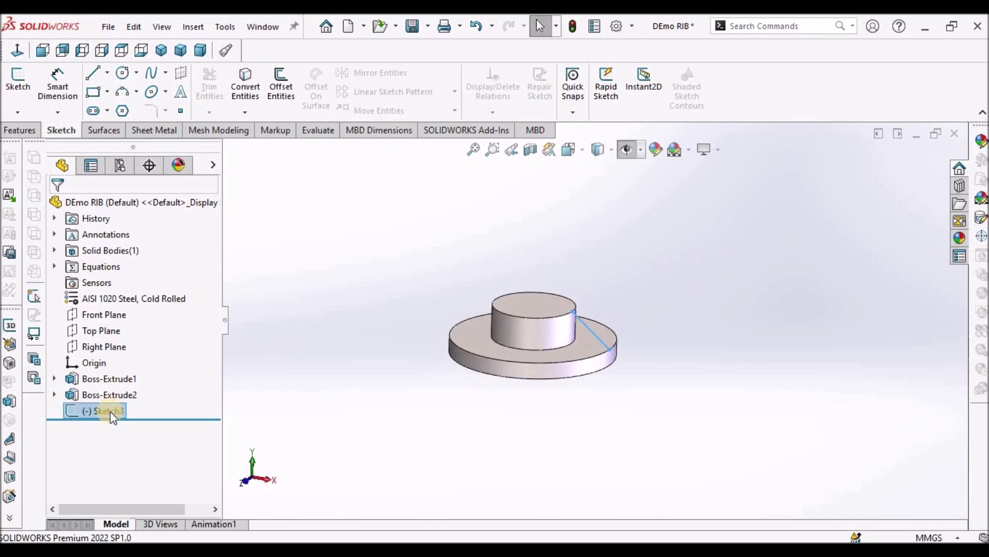
pyautogui.rightClick(112, 416)
pyautogui.click(126, 224)
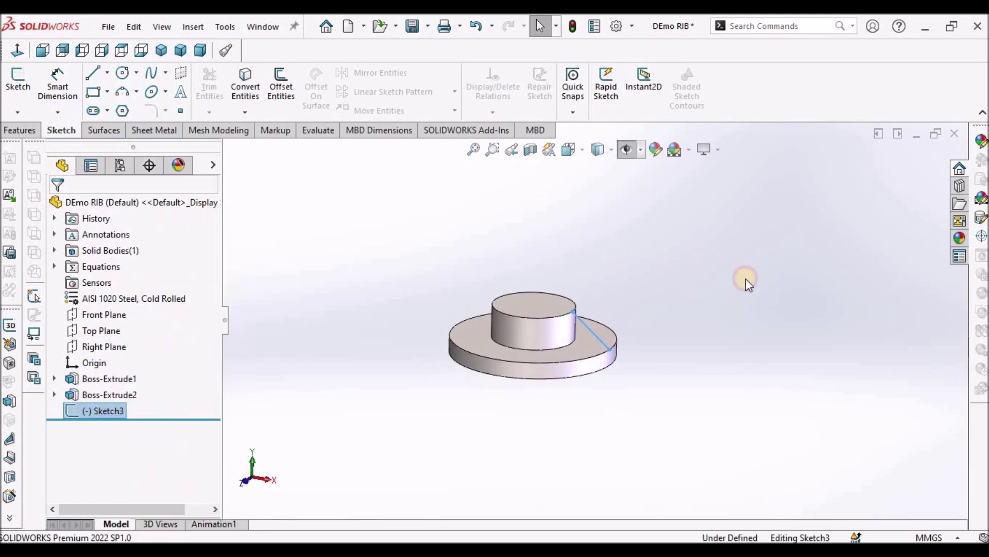
pyautogui.scroll(-5, 573, 297)
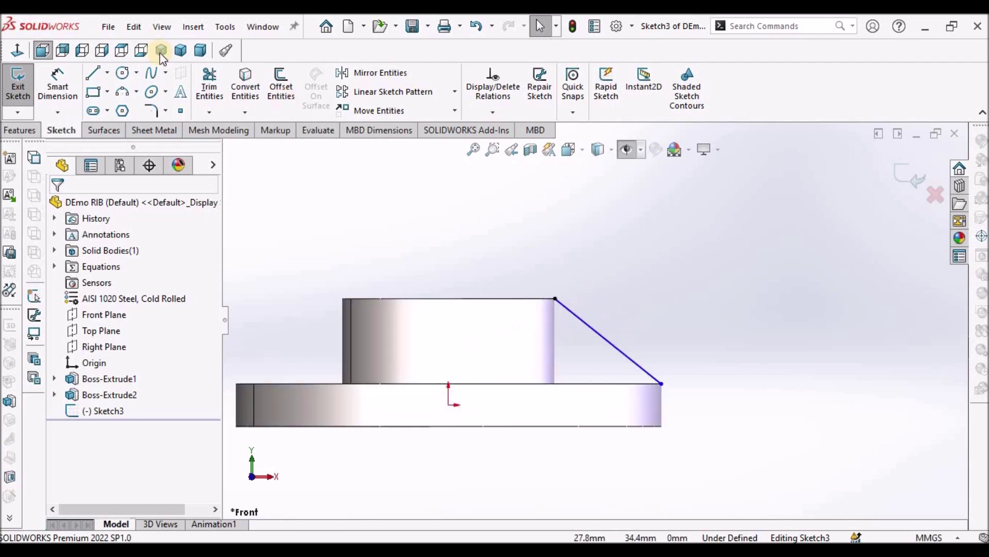
# Draw a vertical line down from the boss top, then a horizontal bottom line to the right
pyautogui.click(91, 76)
pyautogui.scroll(-3, 574, 327)
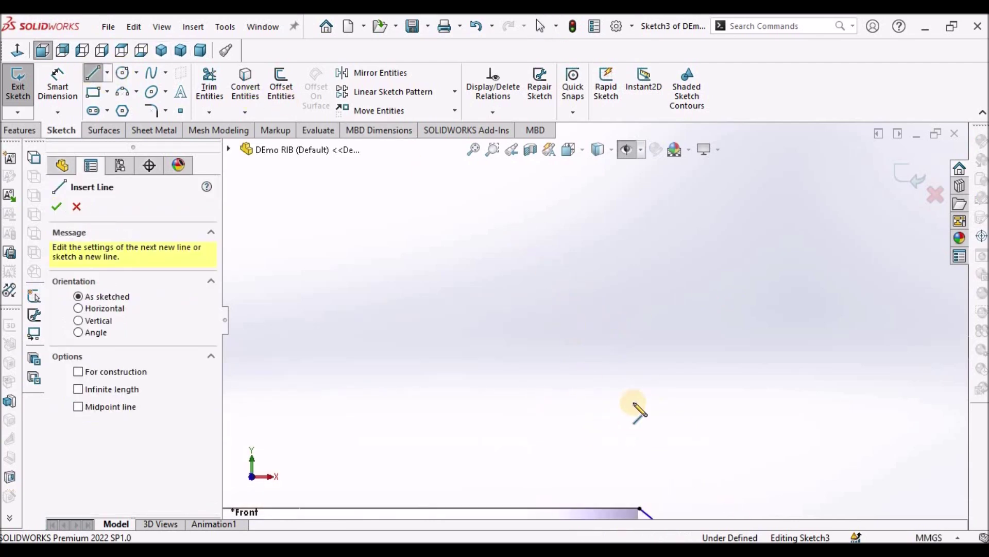
pyautogui.scroll(1, 638, 420)
pyautogui.scroll(2, 639, 424)
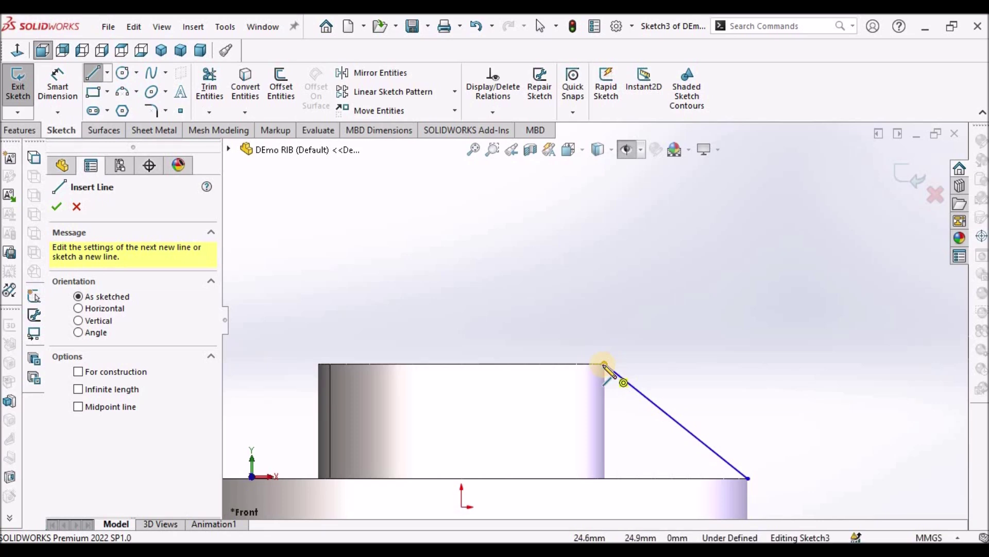
pyautogui.click(587, 366)
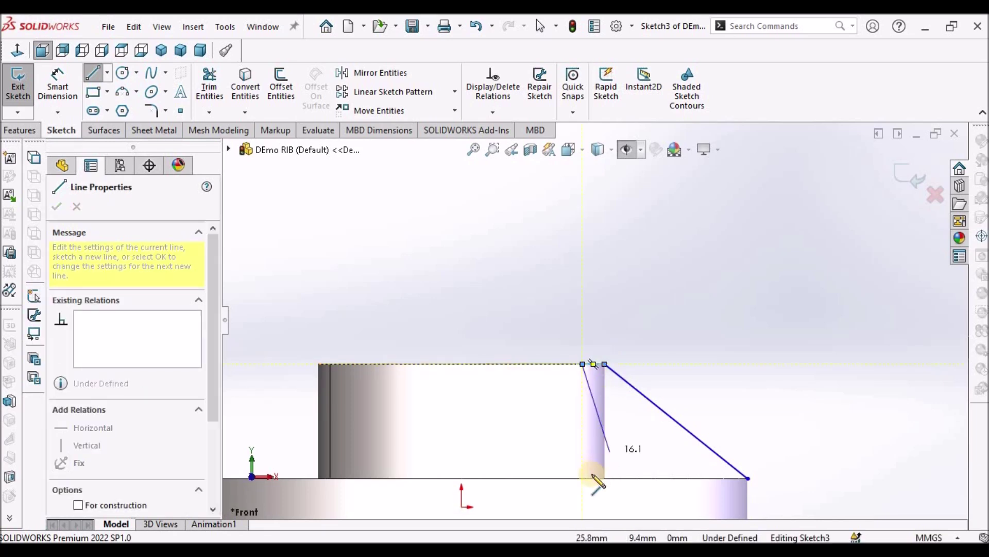
pyautogui.click(582, 497)
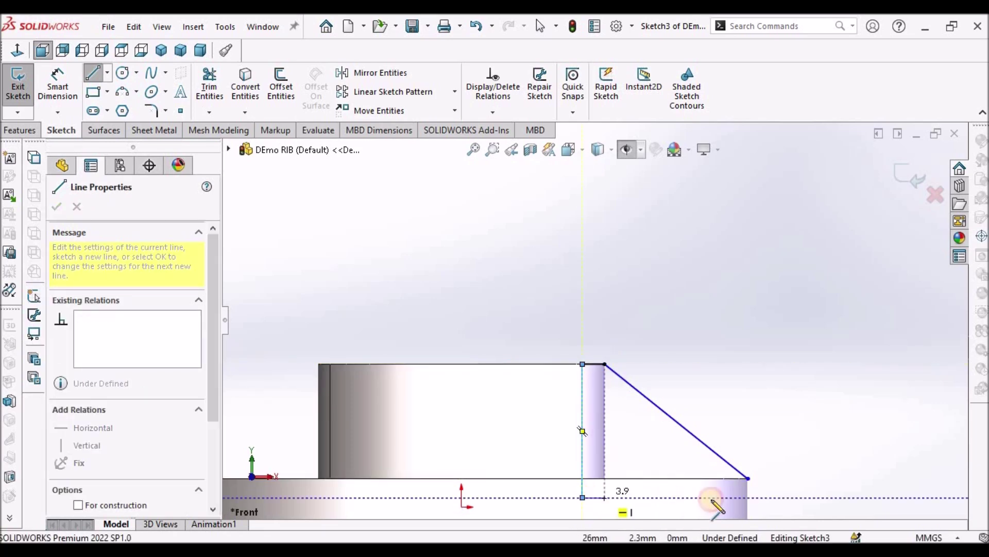
pyautogui.click(740, 498)
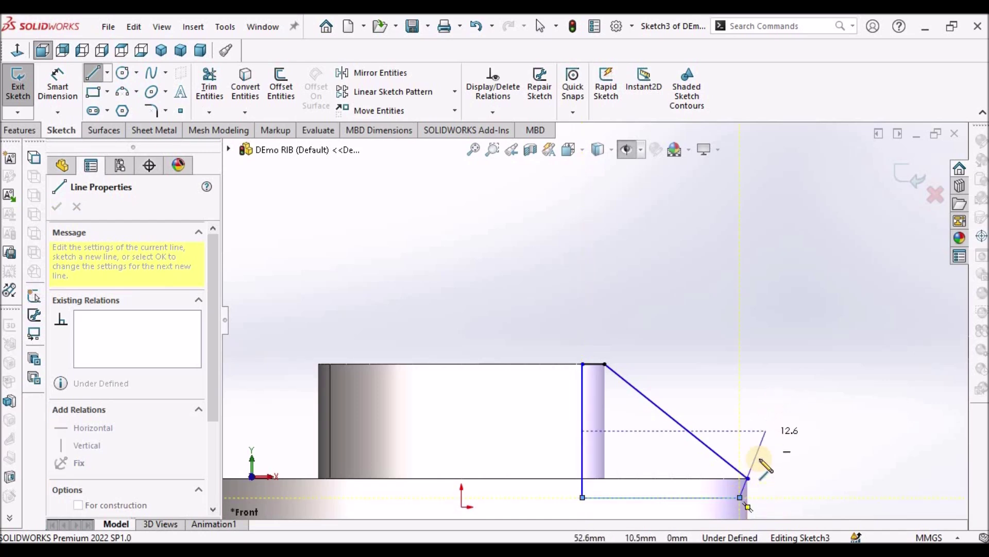
pyautogui.rightClick(771, 412)
pyautogui.click(793, 401)
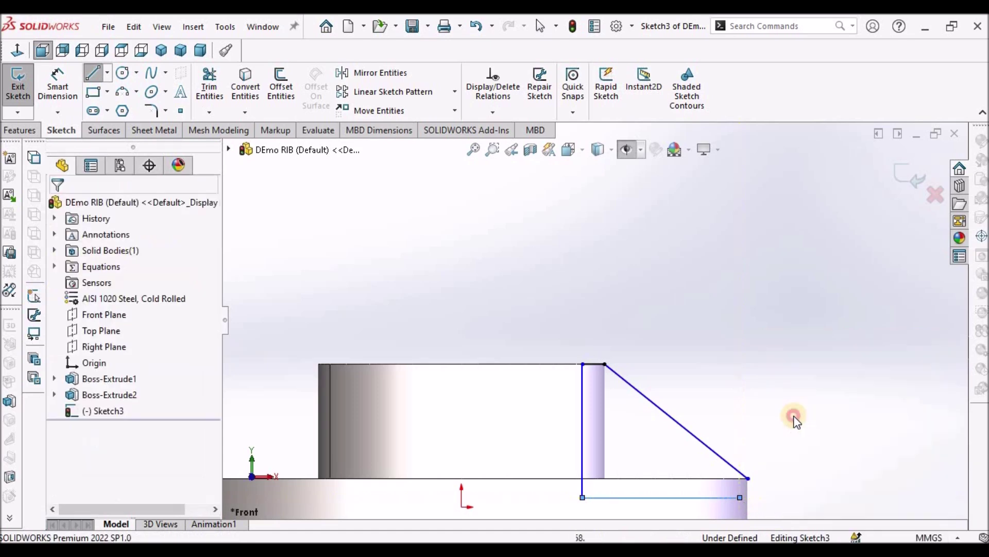
pyautogui.click(95, 73)
pyautogui.scroll(-5, 748, 485)
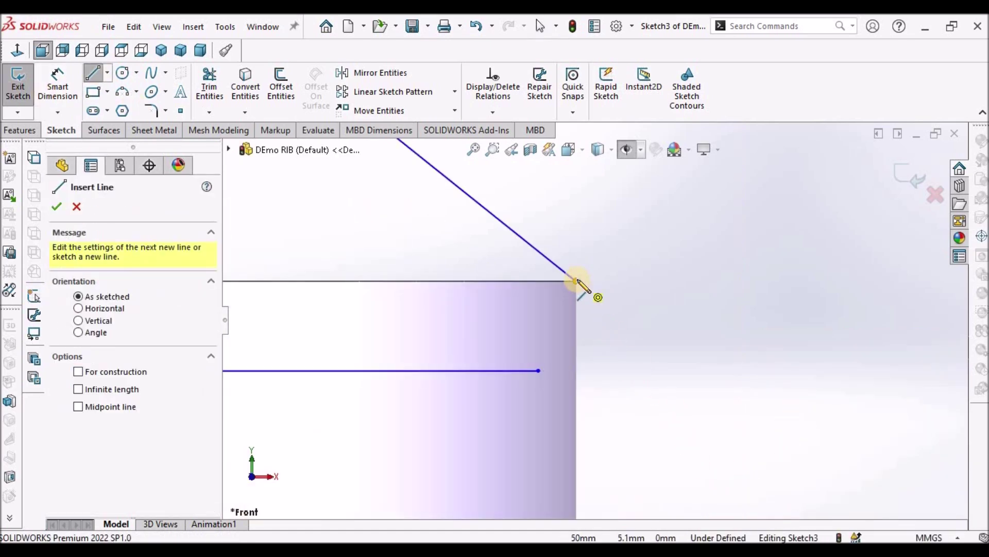
# Draw a short vertical line down from the diagonal's lower end along the disc edge
pyautogui.click(575, 330)
pyautogui.click(576, 379)
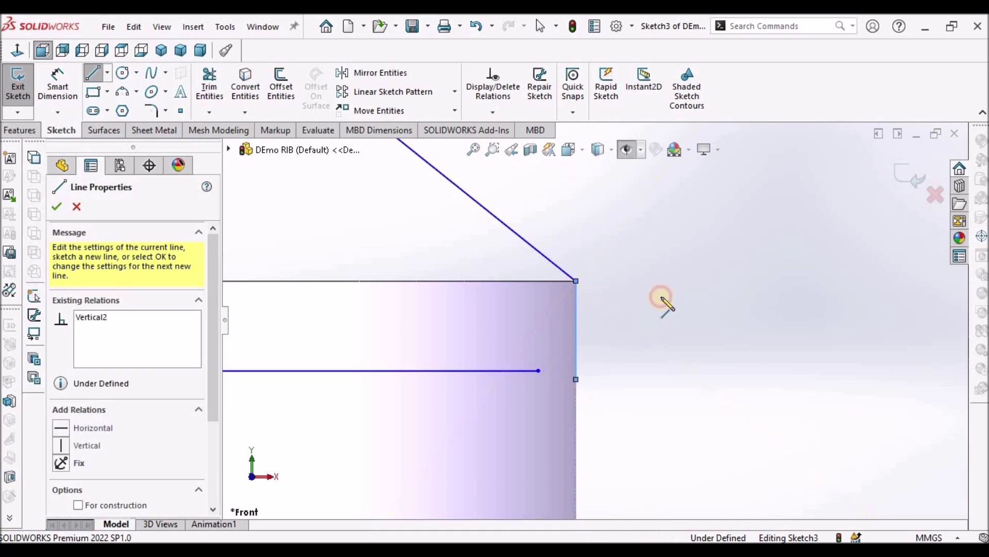
pyautogui.rightClick(661, 297)
pyautogui.click(685, 310)
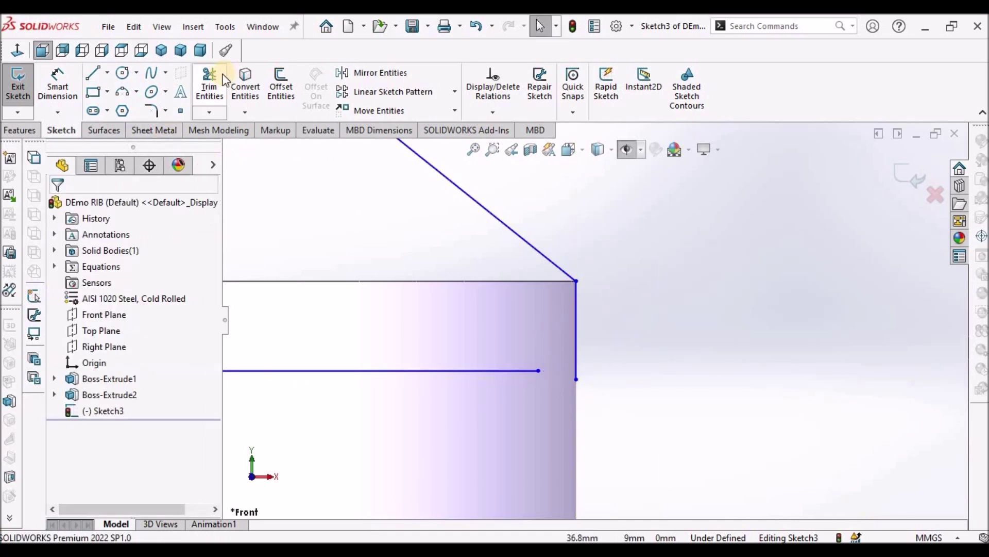
# Extend the bottom line to the vertical line, closing the rib outline, and preview its extrusion
pyautogui.click(575, 320)
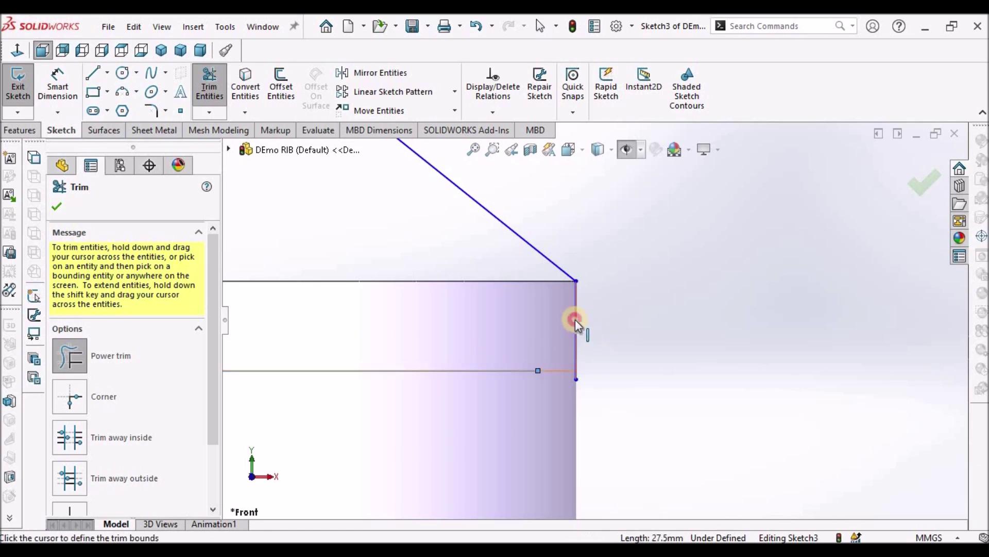
pyautogui.click(10, 195)
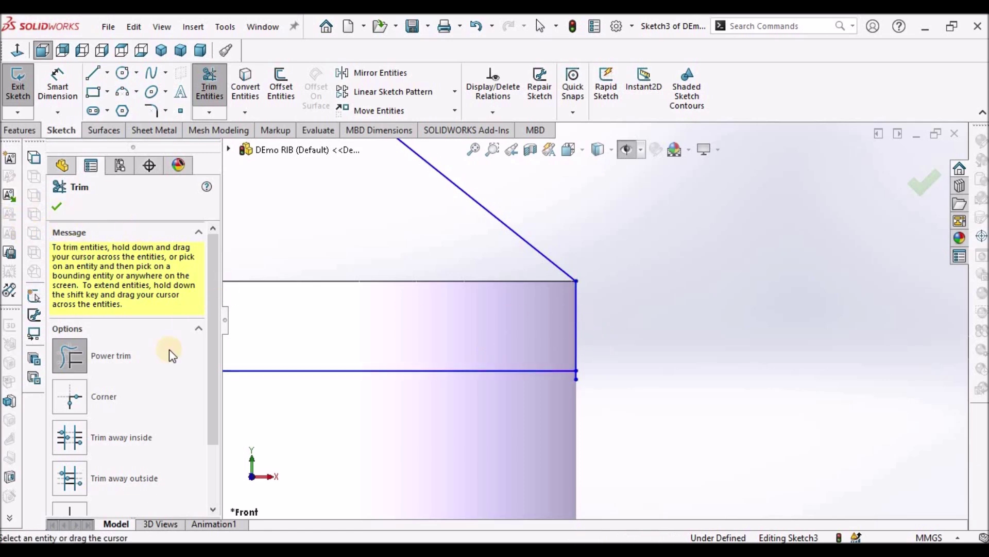
pyautogui.click(70, 359)
pyautogui.scroll(-5, 581, 415)
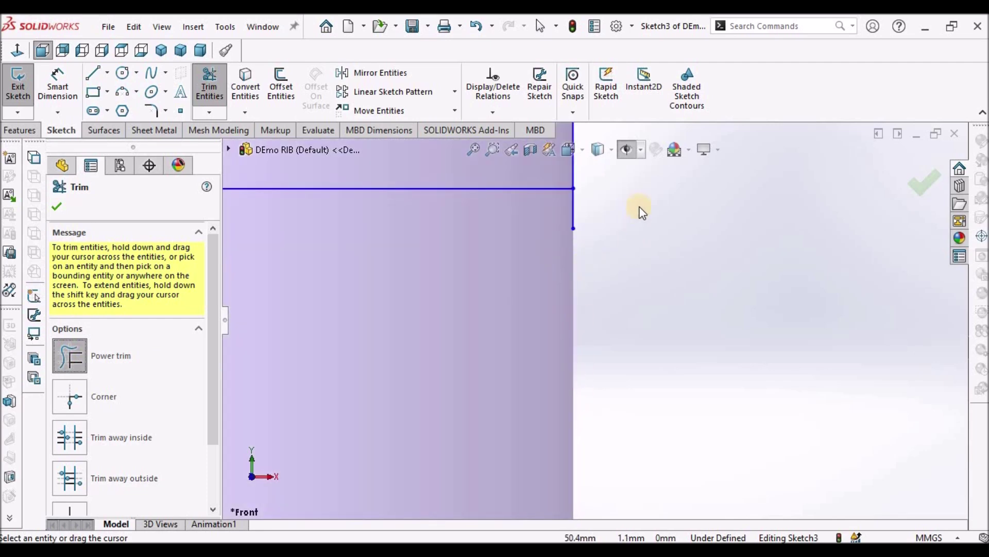
pyautogui.click(57, 207)
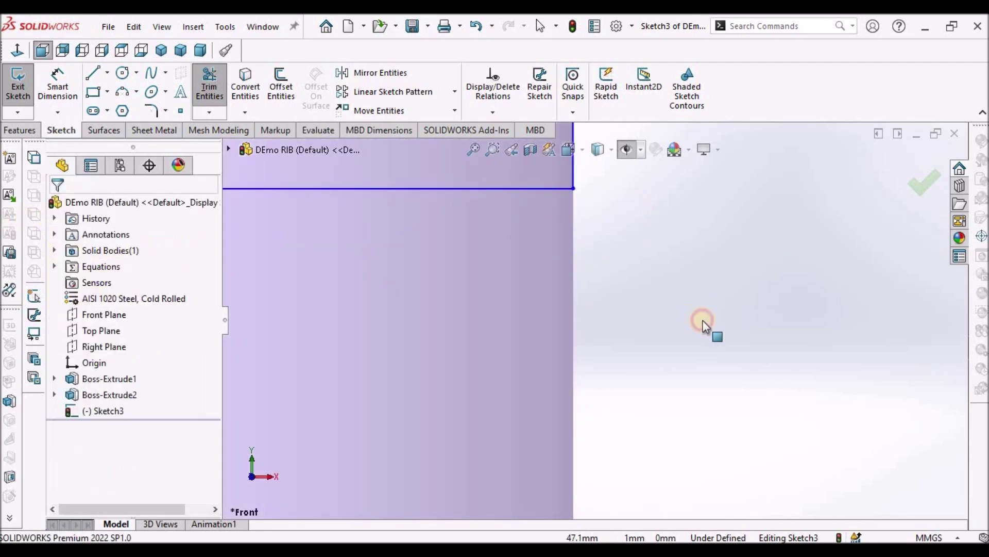
pyautogui.scroll(5, 689, 337)
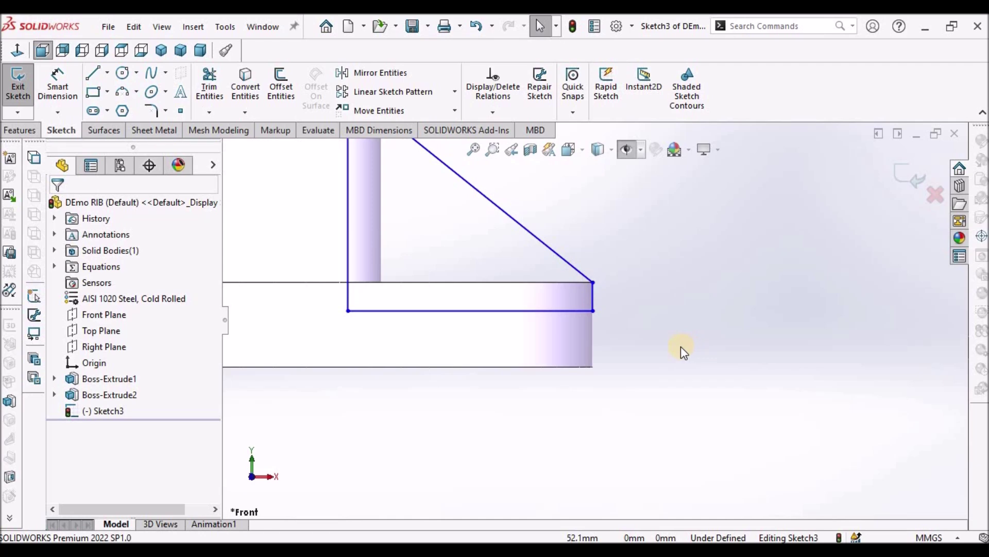
pyautogui.scroll(3, 596, 317)
pyautogui.click(19, 130)
pyautogui.click(24, 85)
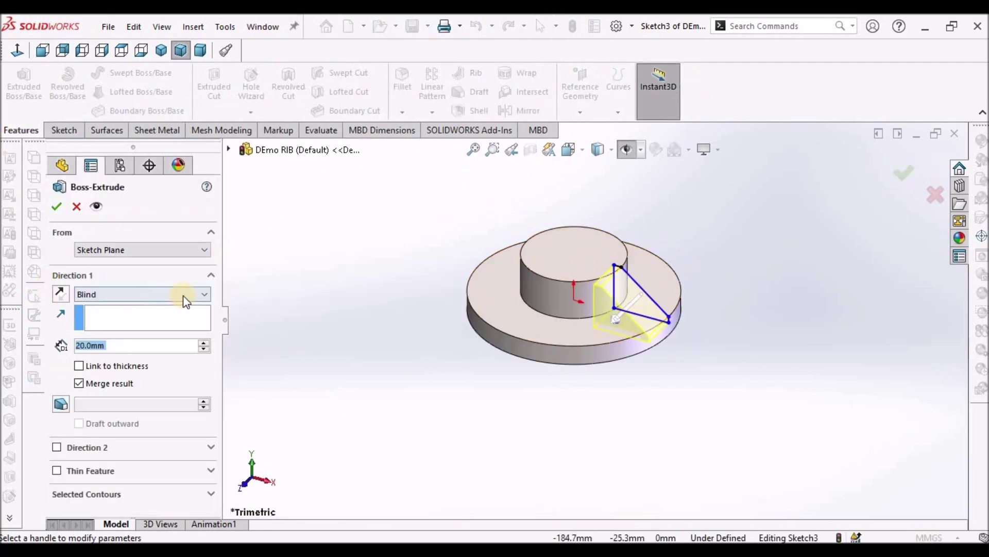
# Extrude the rib sketch Mid Plane to a 2 mm depth, creating Boss-Extrude3
pyautogui.click(206, 295)
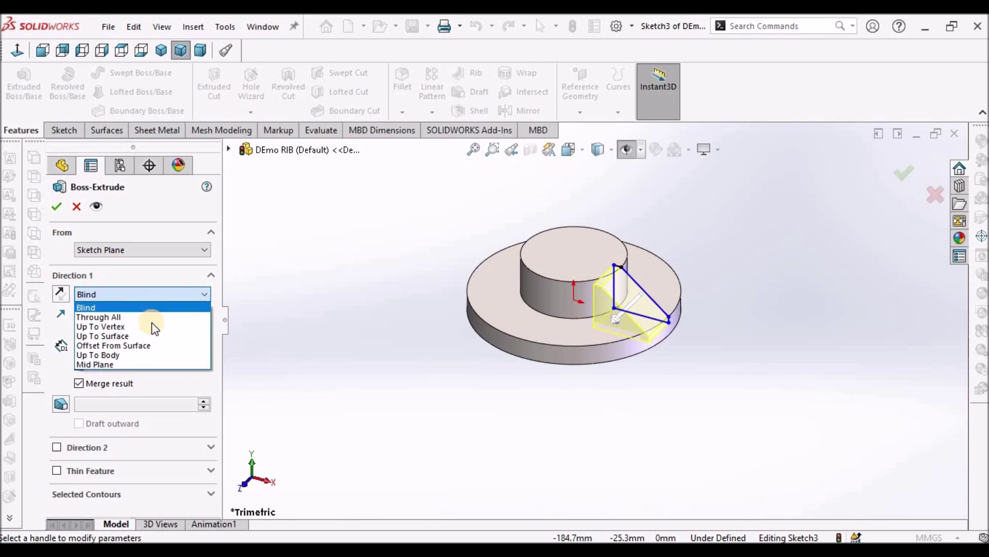
pyautogui.click(139, 363)
pyautogui.write('2')
pyautogui.press('Return')
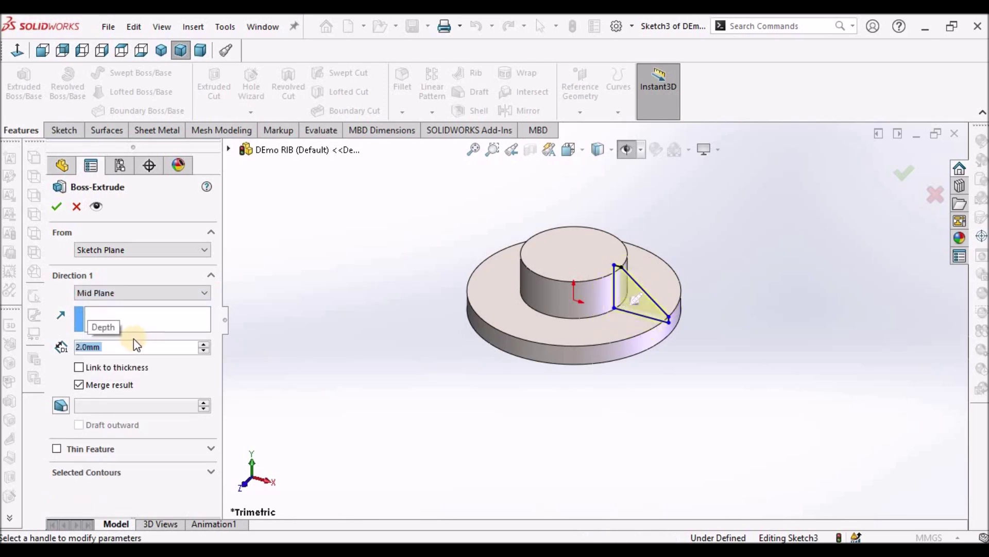
pyautogui.click(57, 206)
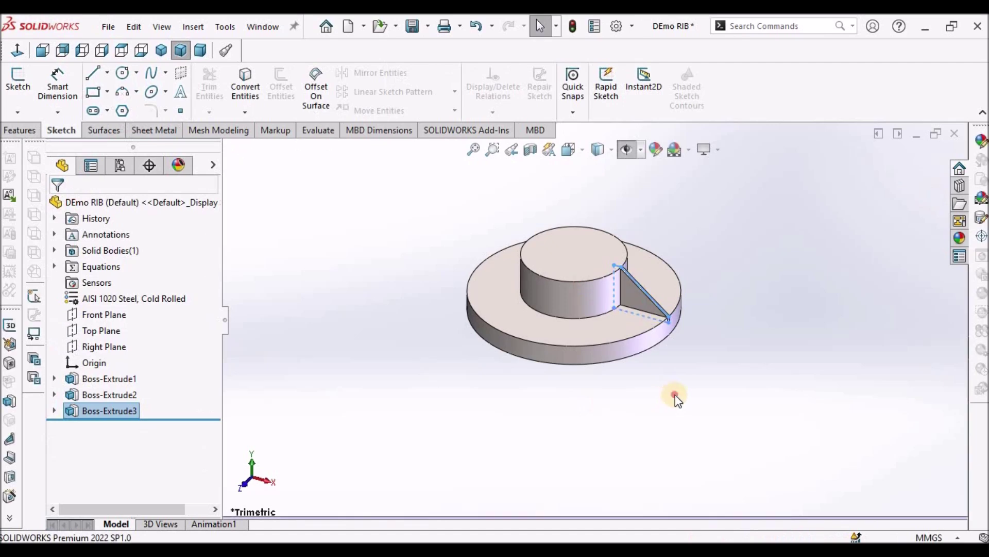
# Inspect the new rib and expand Boss-Extrude3 in the tree to show Sketch3
pyautogui.scroll(-3, 629, 263)
pyautogui.scroll(-5, 644, 278)
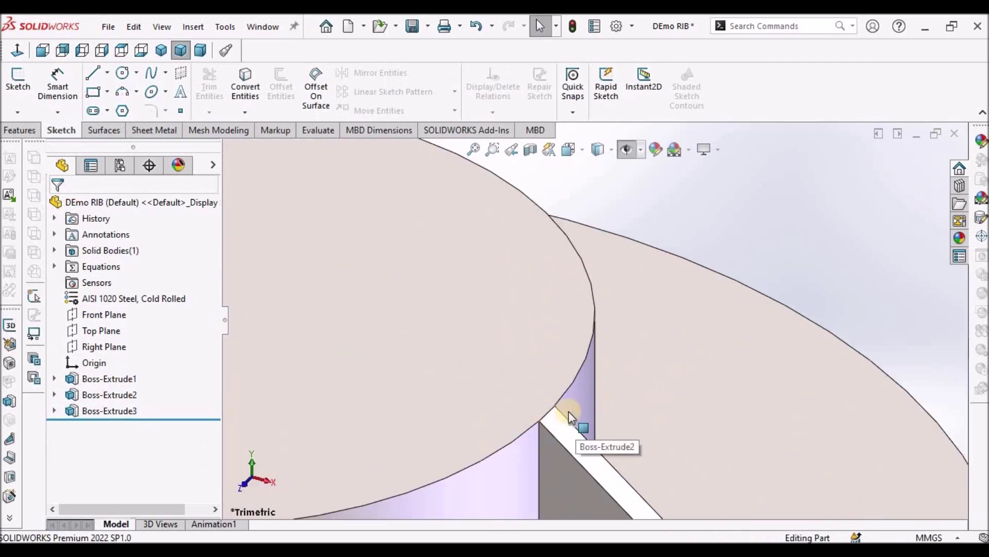
pyautogui.scroll(-3, 564, 425)
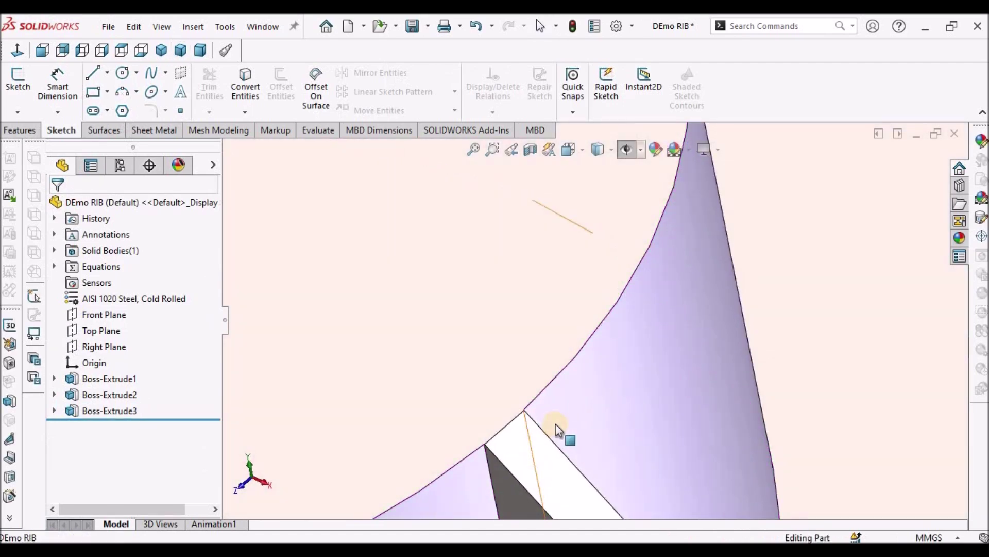
pyautogui.scroll(6, 564, 436)
pyautogui.scroll(-6, 633, 391)
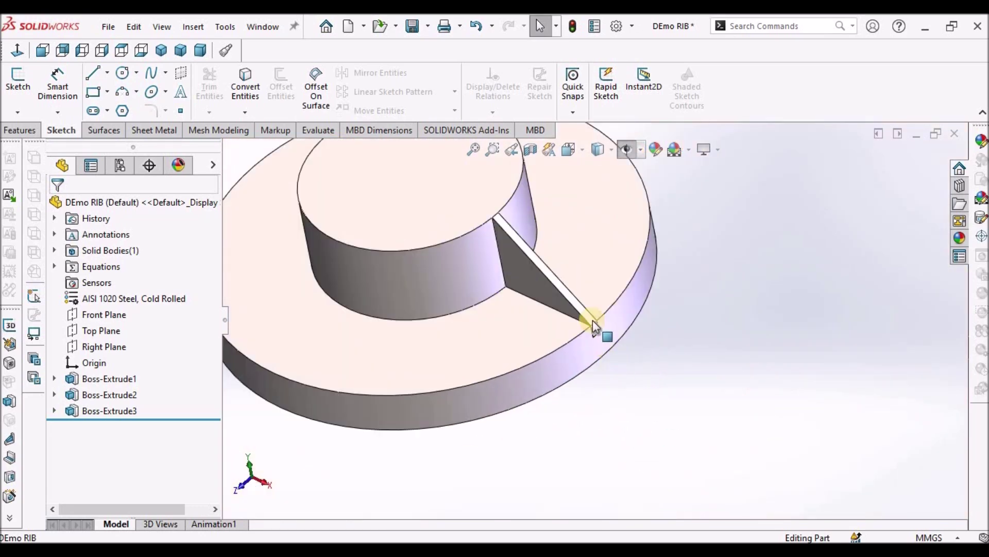
pyautogui.scroll(-3, 540, 292)
pyautogui.moveTo(539, 289)
pyautogui.mouseDown(button='middle')
pyautogui.moveTo(546, 216)
pyautogui.moveTo(579, 214)
pyautogui.moveTo(603, 229)
pyautogui.moveTo(565, 254)
pyautogui.mouseUp(button='middle')
pyautogui.scroll(3, 556, 327)
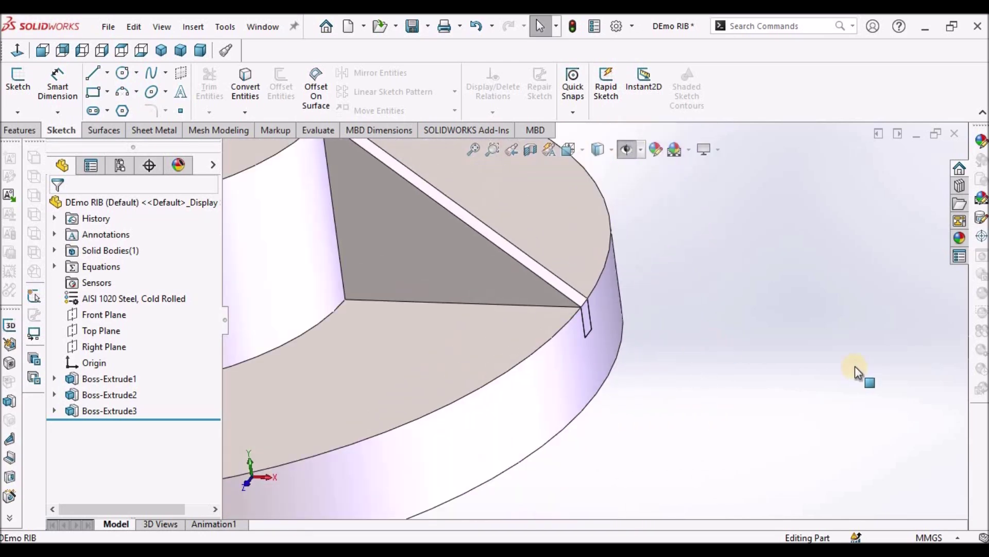
pyautogui.click(55, 412)
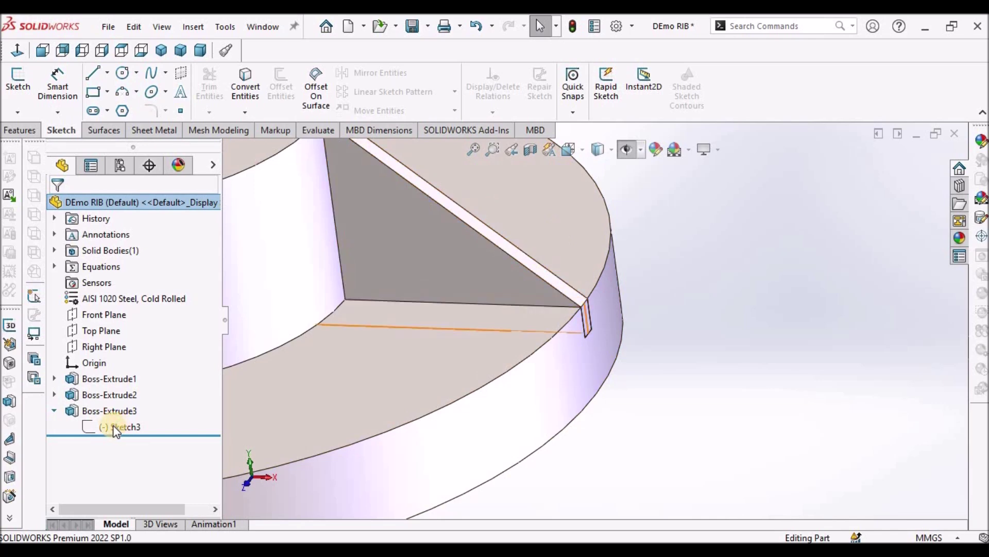
# Reopen Sketch3 for editing
pyautogui.rightClick(113, 425)
pyautogui.click(133, 273)
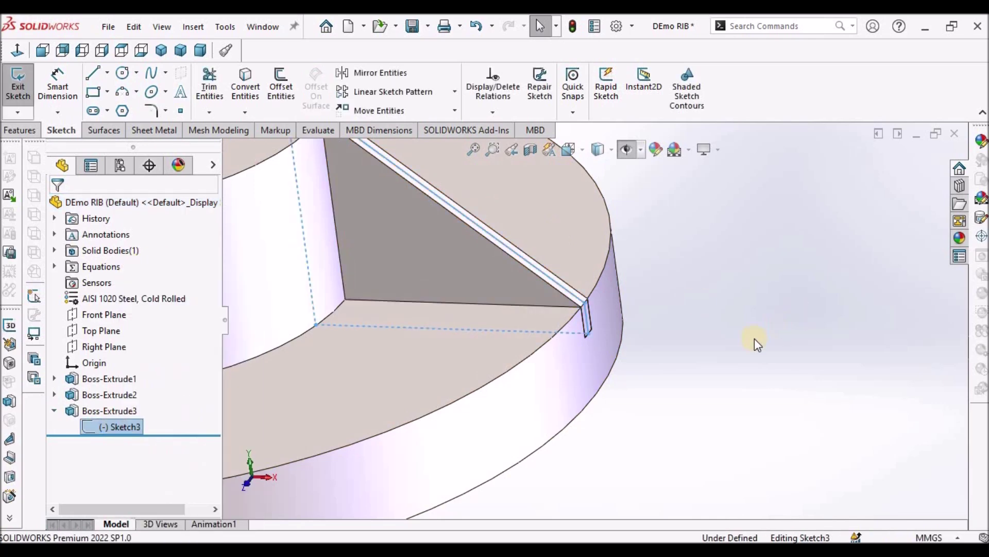
pyautogui.scroll(-6, 852, 320)
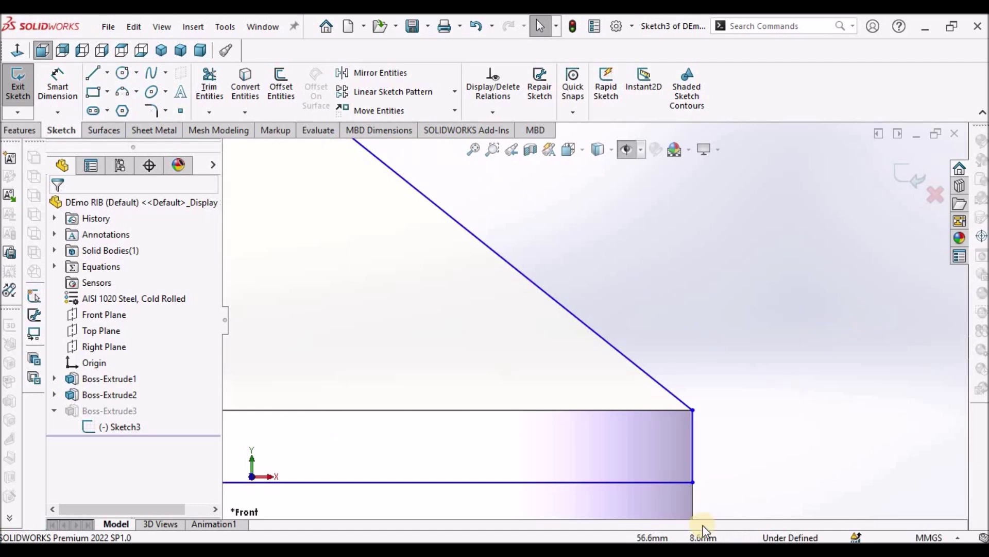
# Delete the Vertical2 relation from the short rim-side line and slant it inward
pyautogui.click(694, 440)
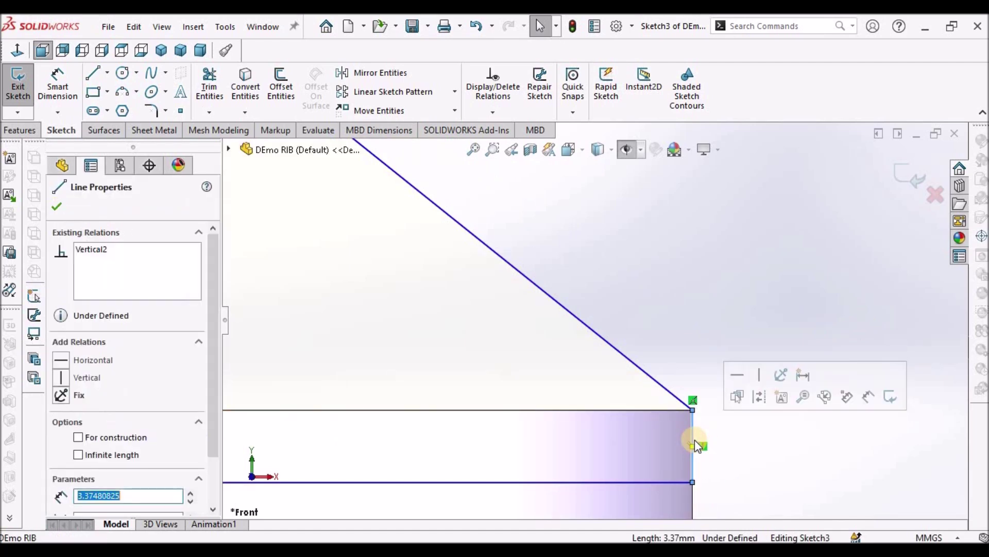
pyautogui.rightClick(122, 248)
pyautogui.click(154, 264)
pyautogui.click(55, 205)
pyautogui.scroll(3, 695, 463)
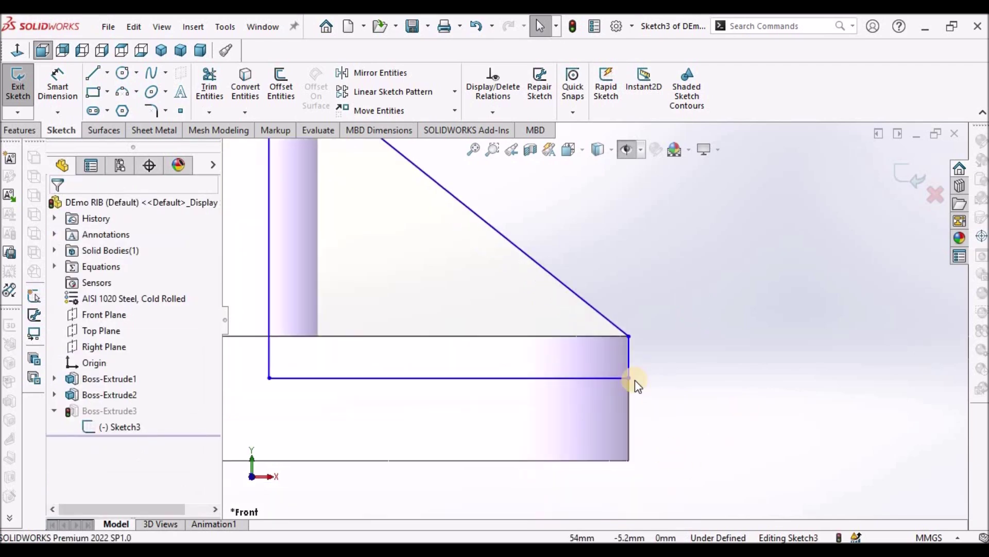
pyautogui.moveTo(615, 355); pyautogui.dragTo(591, 354)
# Exit Sketch3 to rebuild the slanted rib, inspect it, and return to Isometric view
pyautogui.press('Escape')
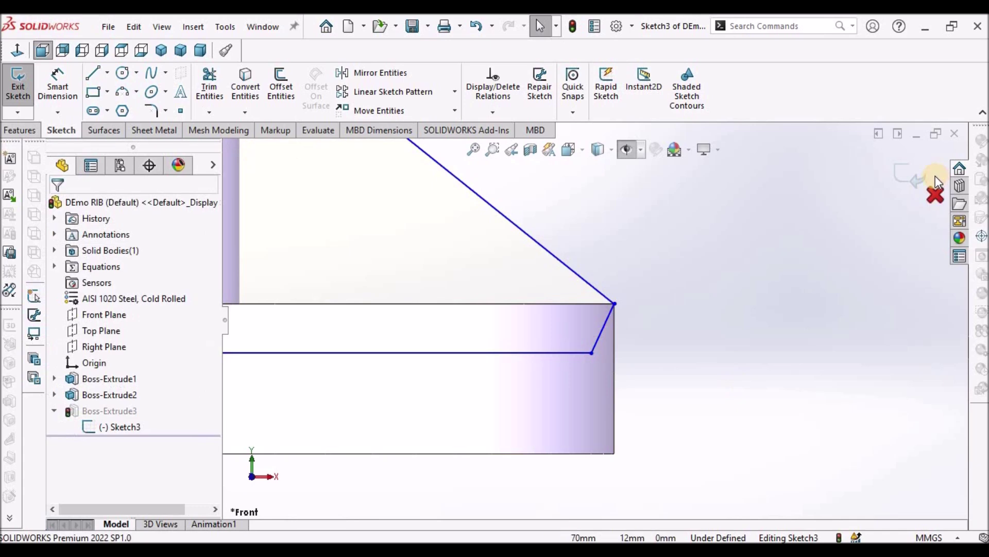
pyautogui.click(897, 173)
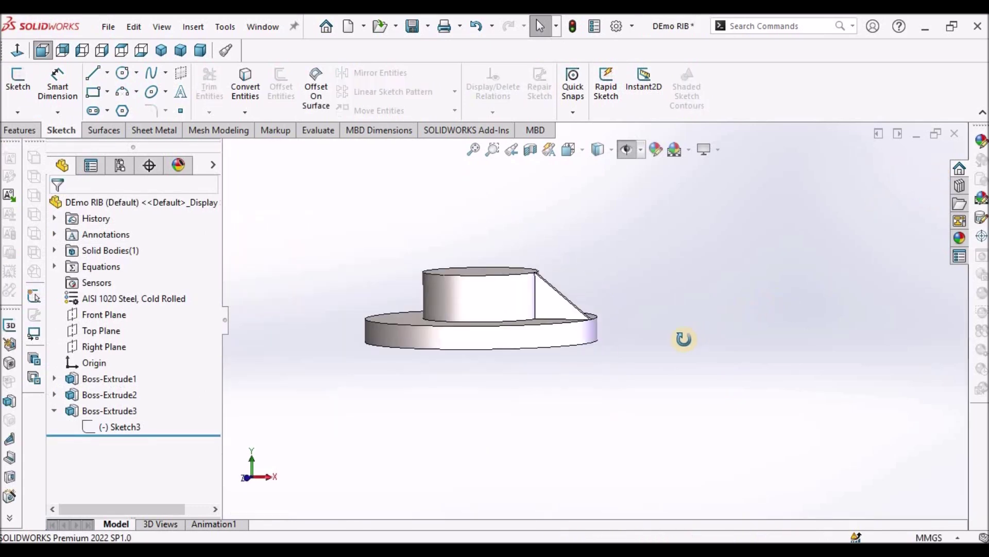
pyautogui.scroll(-10, 596, 305)
pyautogui.moveTo(654, 280); pyautogui.dragTo(720, 325, button='middle')
pyautogui.press('f')
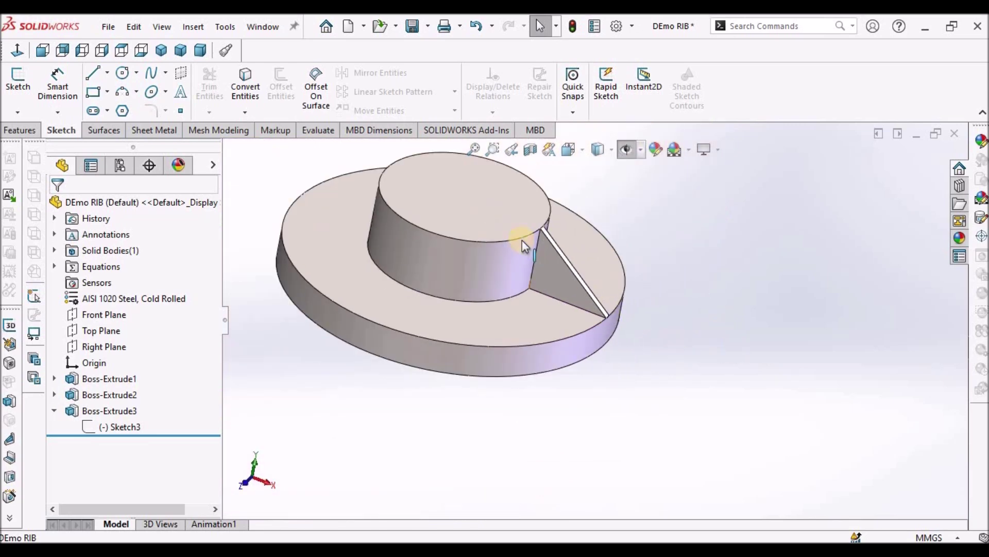
pyautogui.scroll(-5, 521, 240)
pyautogui.moveTo(605, 262); pyautogui.dragTo(583, 282, button='middle')
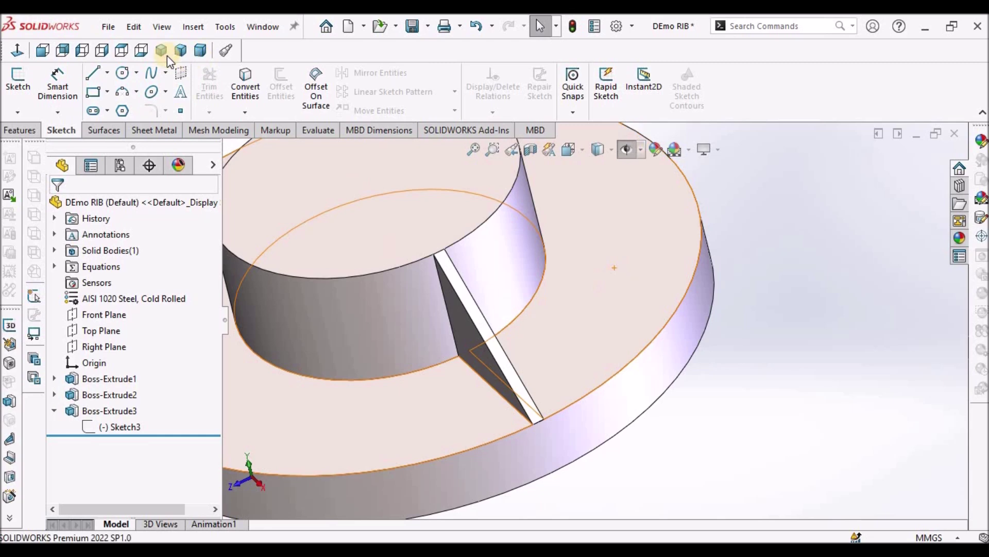
pyautogui.hotkey('ctrl', '7')
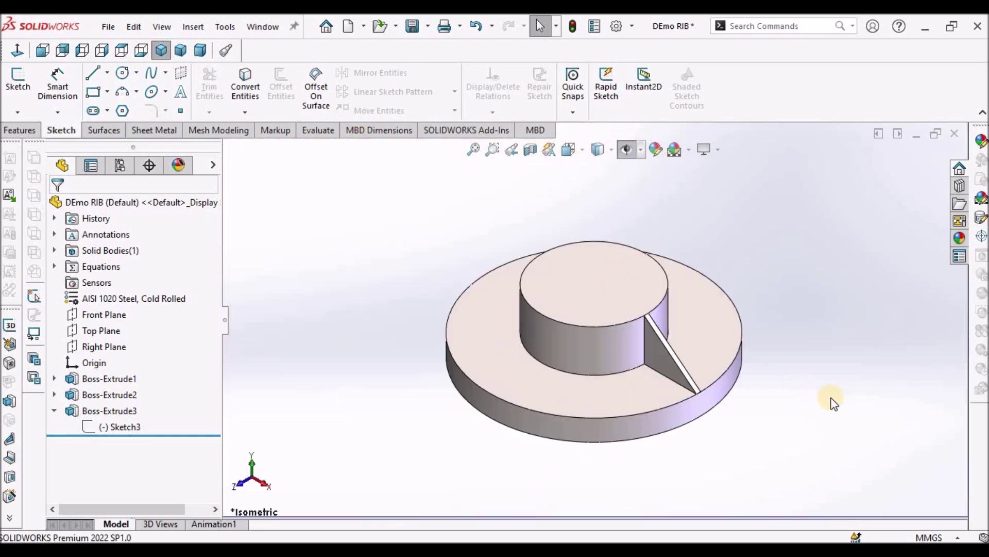
# Suppress Boss-Extrude3 and start a new sketch on the base disc's top face
pyautogui.rightClick(128, 412)
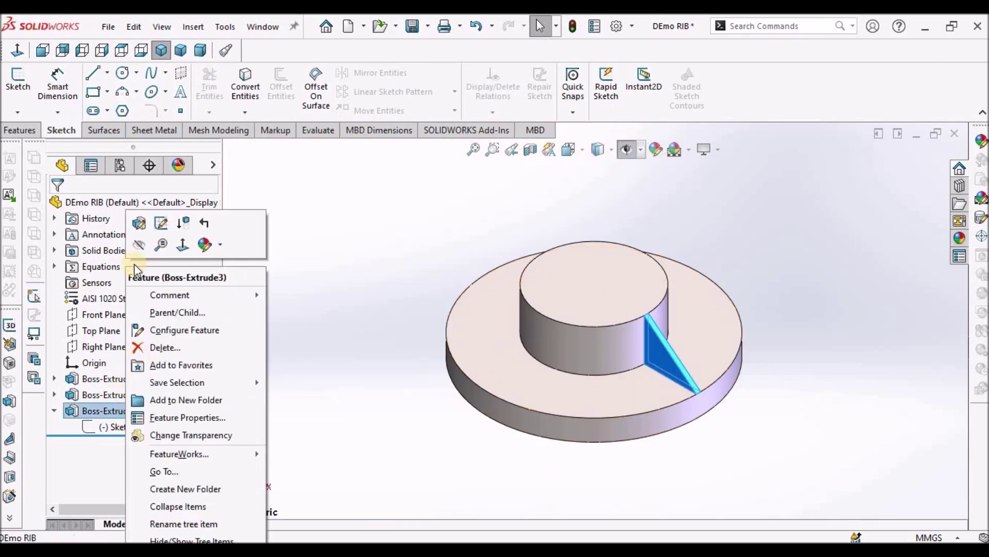
pyautogui.click(186, 223)
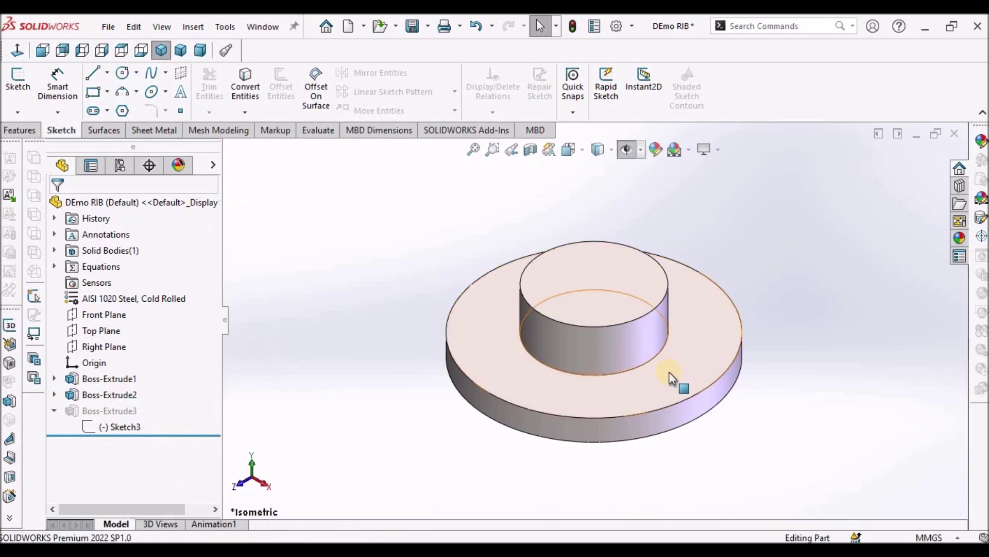
pyautogui.click(669, 373)
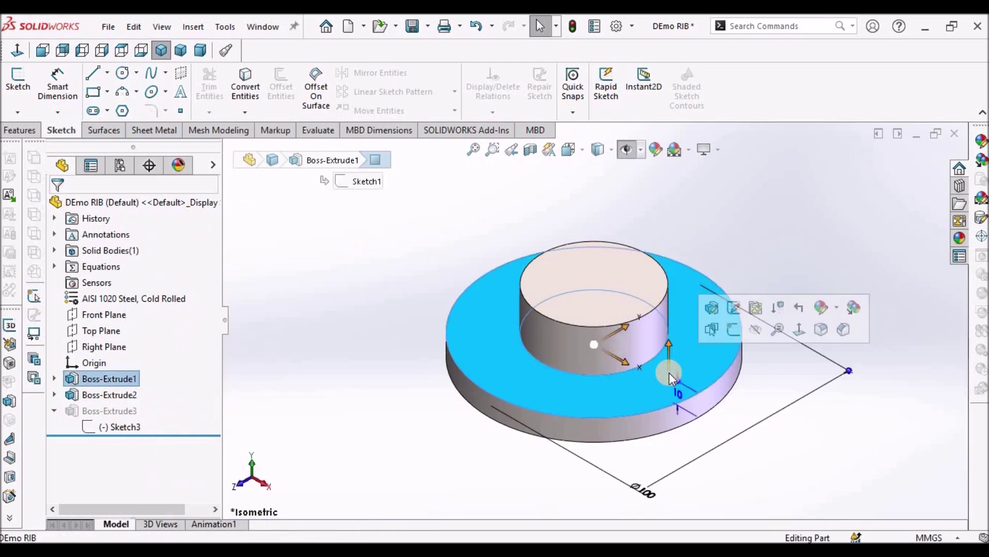
pyautogui.click(34, 82)
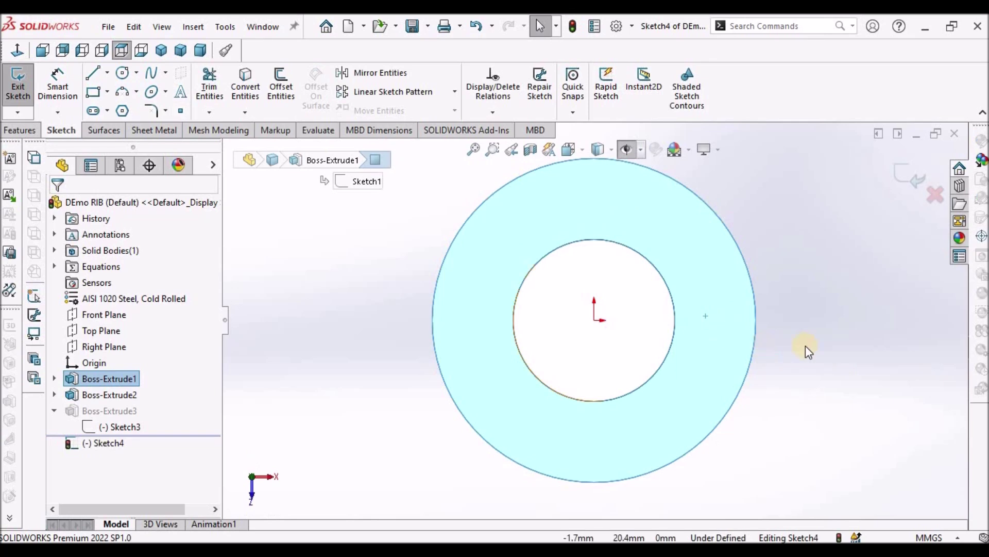
# Draw a corner rectangle from inside the boss past the rim, then delete its two vertical sides
pyautogui.scroll(-2, 839, 308)
pyautogui.click(93, 92)
pyautogui.click(546, 296)
pyautogui.click(722, 356)
pyautogui.rightClick(783, 273)
pyautogui.click(802, 280)
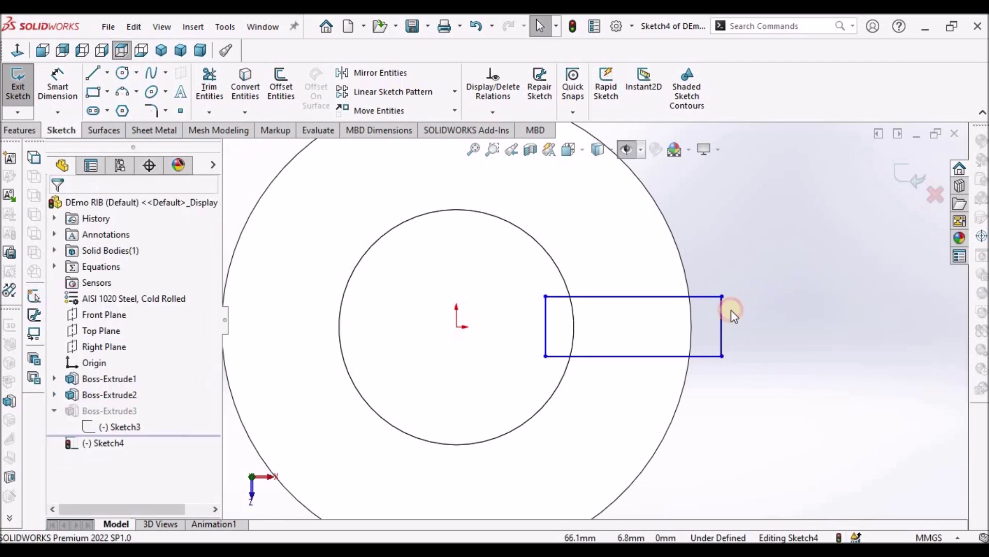
pyautogui.click(721, 315)
pyautogui.press('Delete')
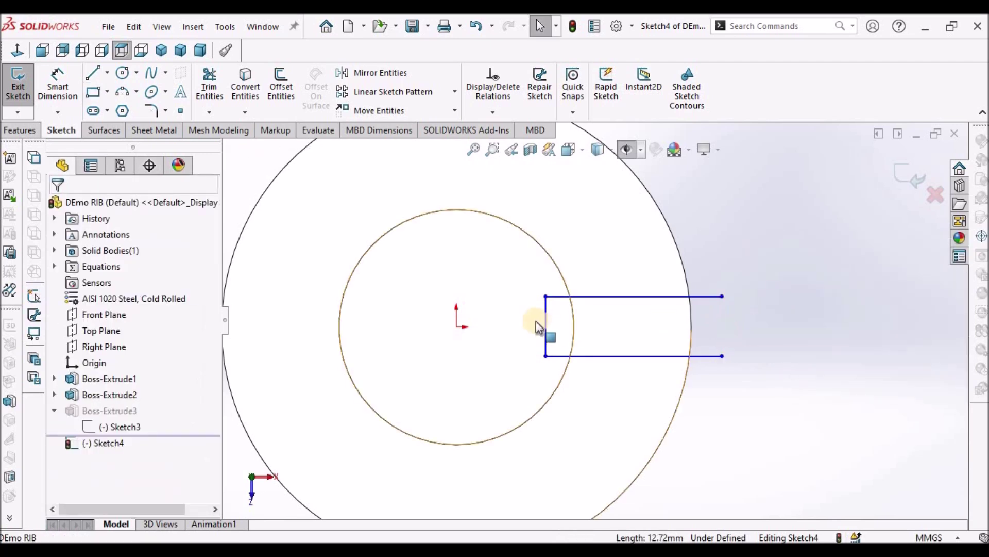
pyautogui.click(546, 317)
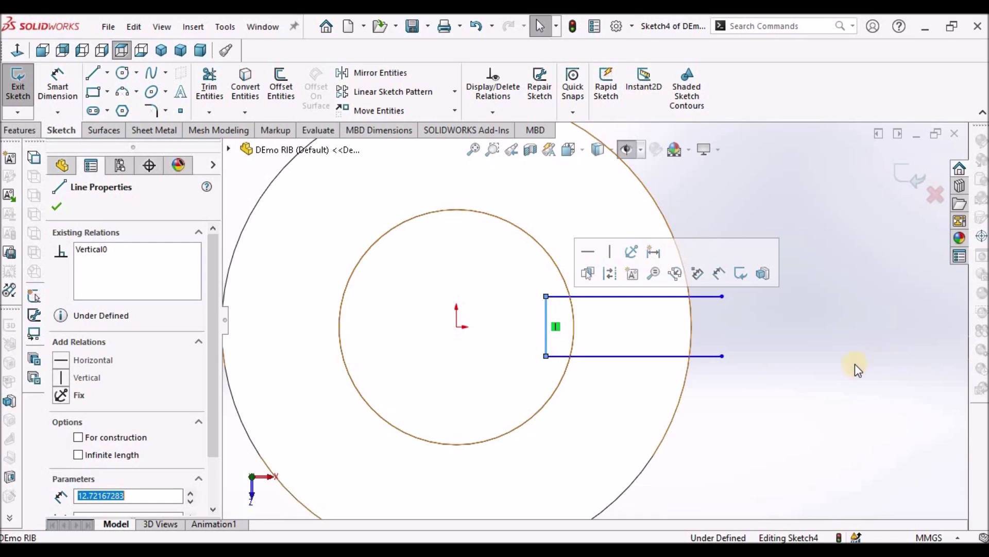
pyautogui.press('Delete')
pyautogui.click(122, 92)
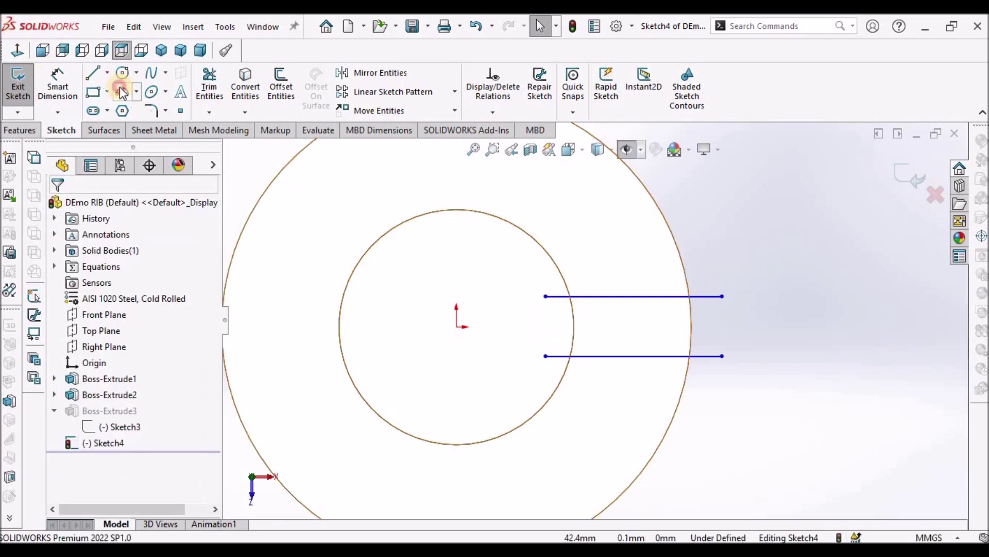
pyautogui.scroll(-4, 523, 302)
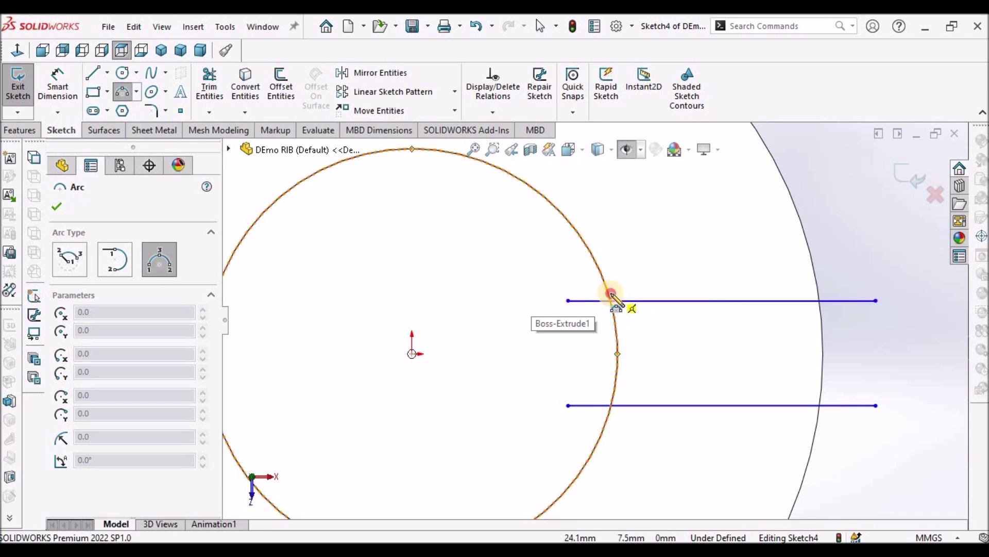
# Draw two 3-point arcs between the parallel lines, one on the boss edge, one on the rim
pyautogui.click(611, 296)
pyautogui.click(603, 431)
pyautogui.click(617, 362)
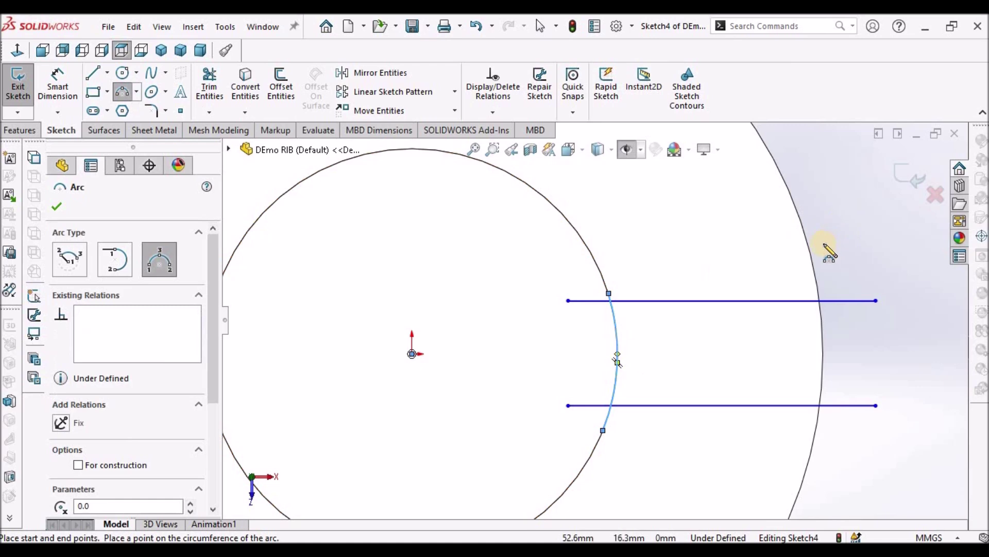
pyautogui.click(813, 257)
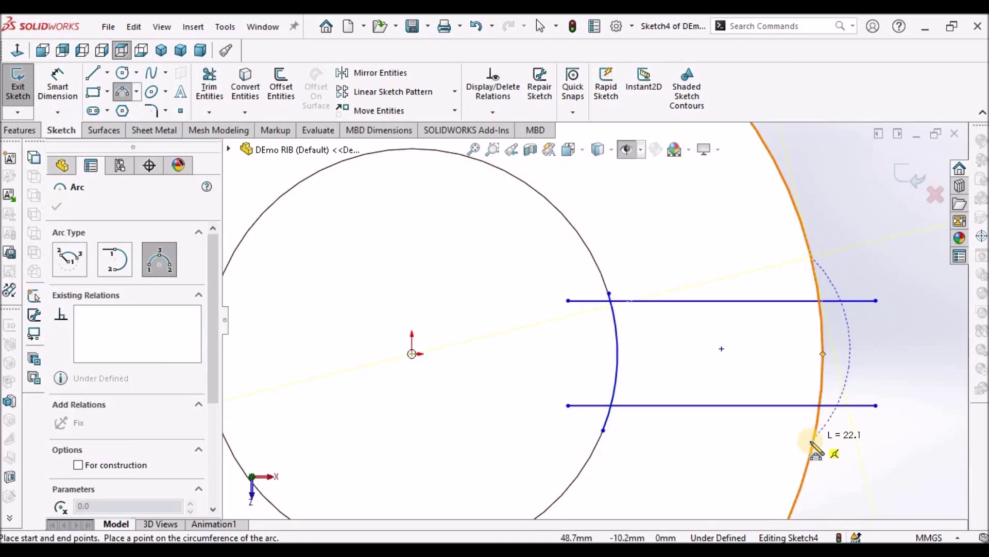
pyautogui.click(813, 441)
pyautogui.click(821, 396)
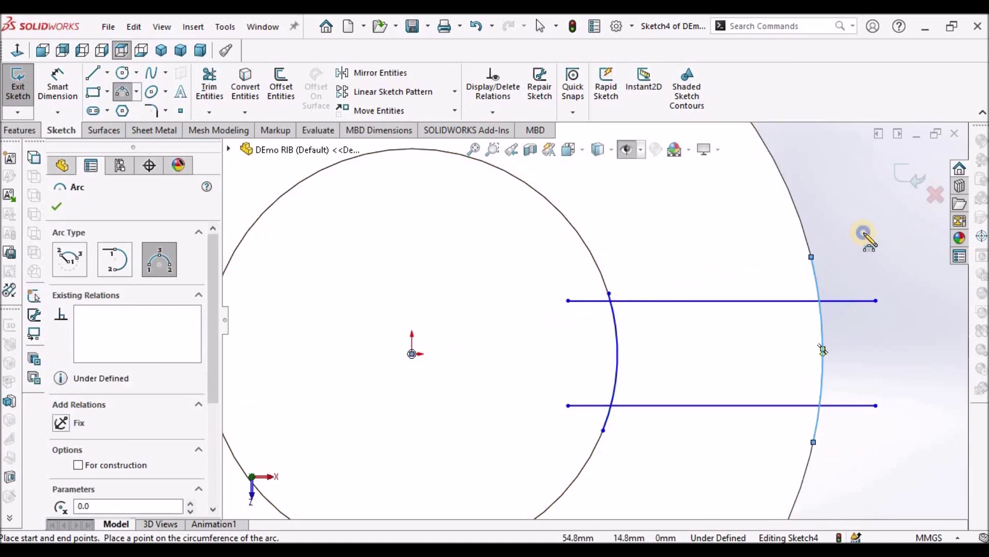
pyautogui.rightClick(866, 234)
pyautogui.click(822, 242)
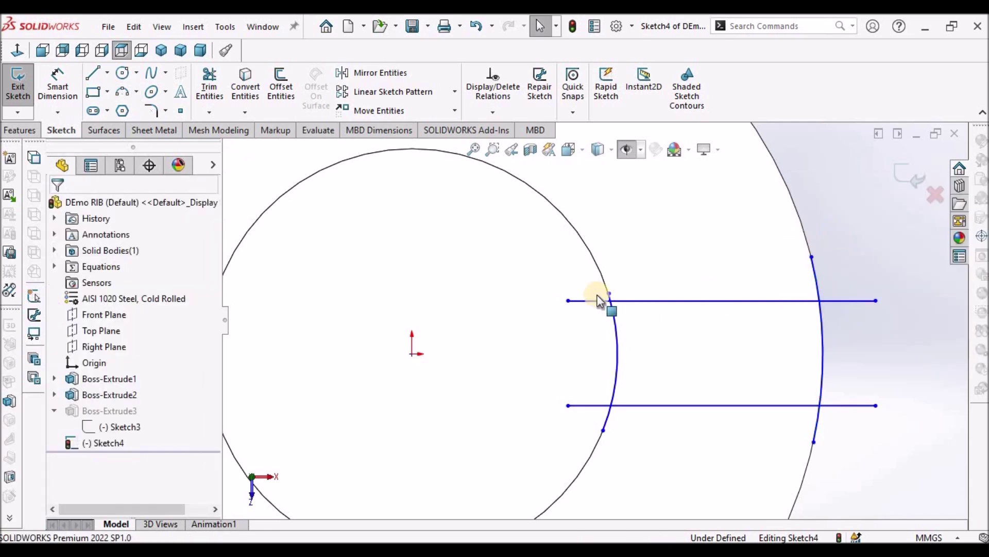
# Make the inner arc coradial with the boss edge and the outer arc with the disc rim
pyautogui.click(591, 255)
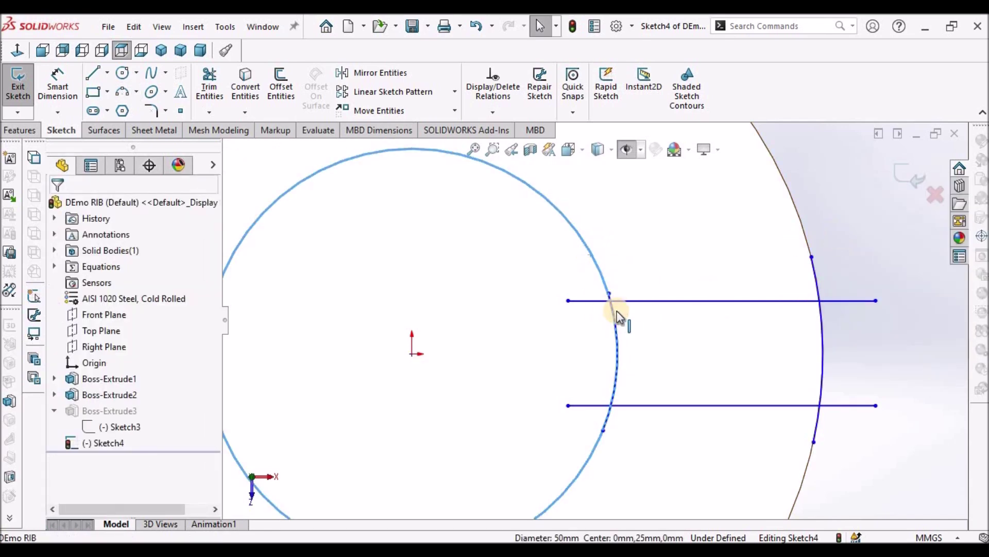
pyautogui.keyDown('ctrl'); pyautogui.click(614, 317); pyautogui.keyUp('ctrl')
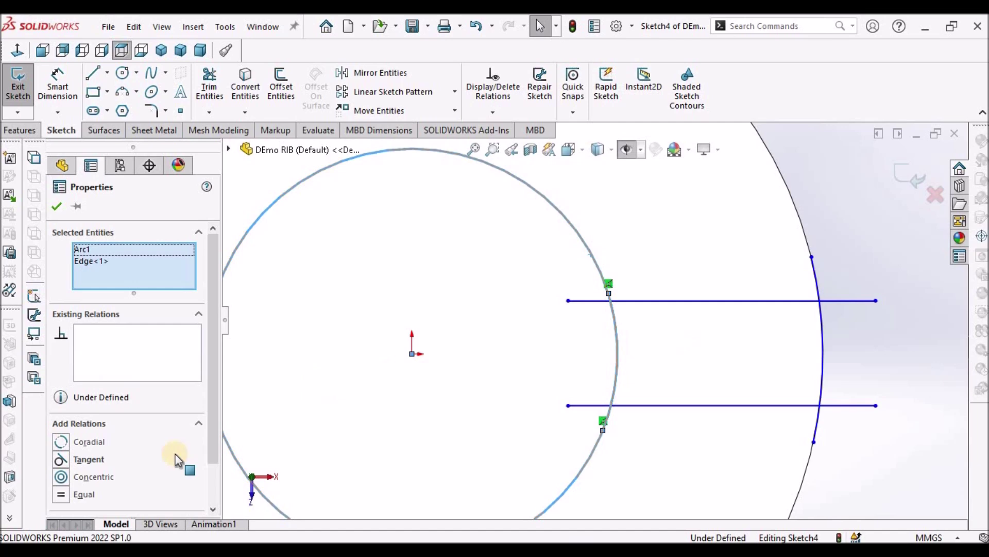
pyautogui.click(61, 442)
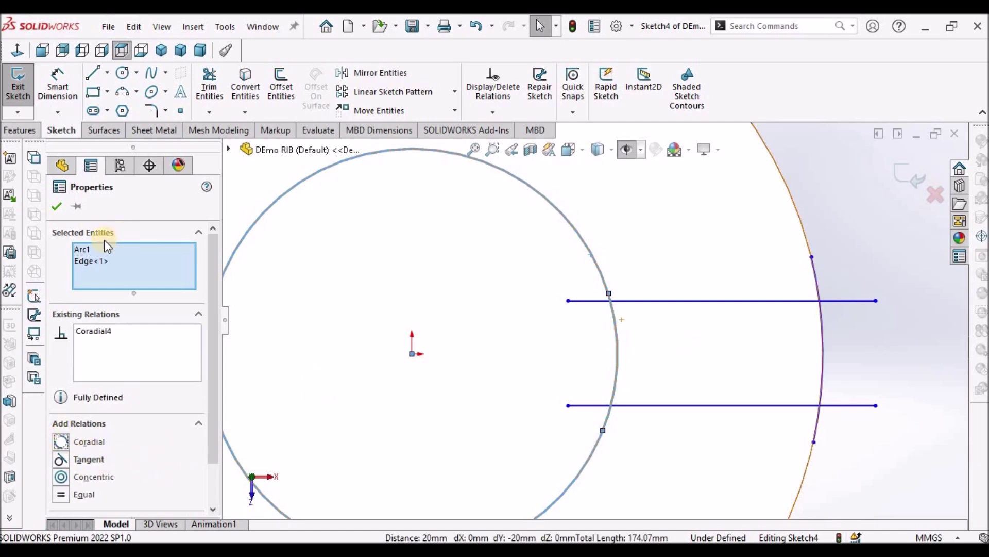
pyautogui.click(58, 206)
pyautogui.press('z')
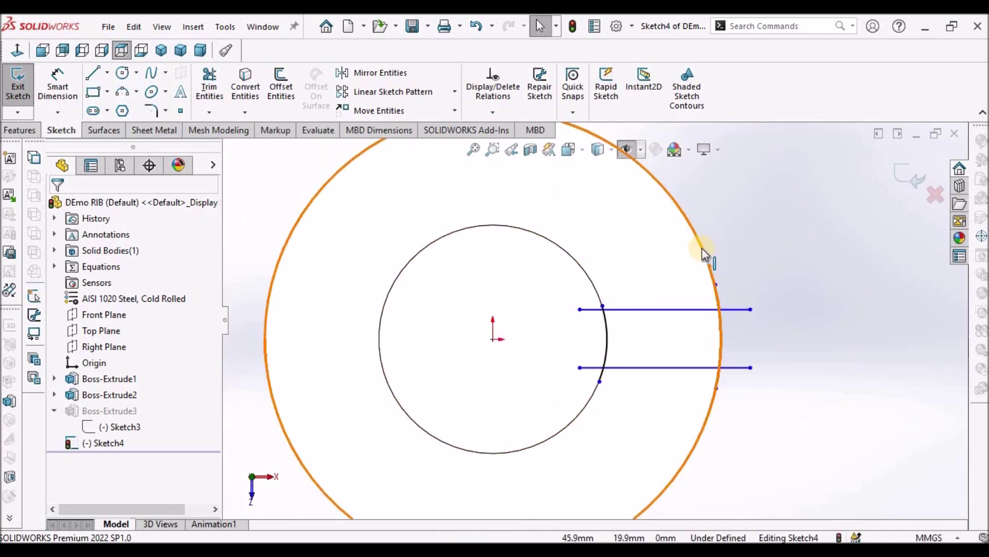
pyautogui.click(722, 311)
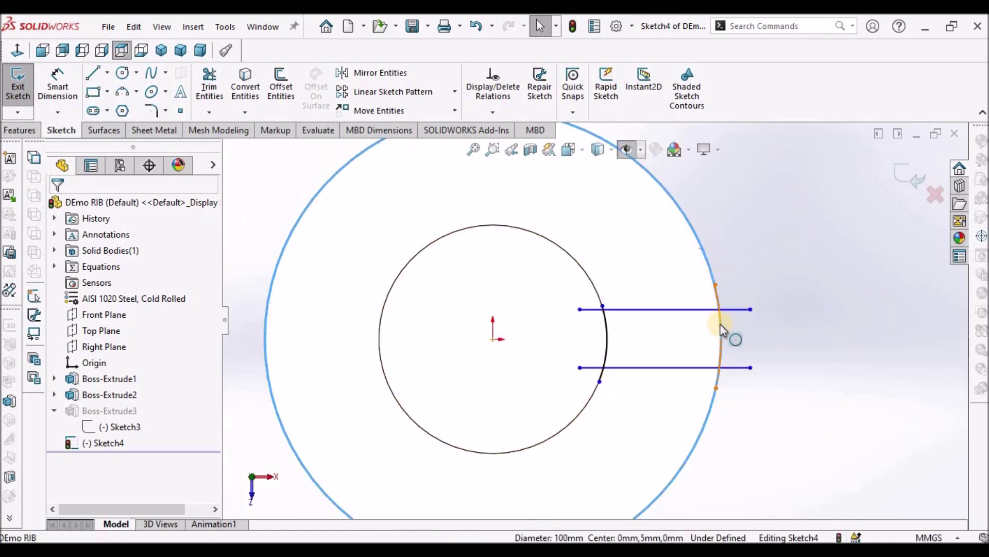
pyautogui.keyDown('ctrl'); pyautogui.click(727, 335); pyautogui.keyUp('ctrl')
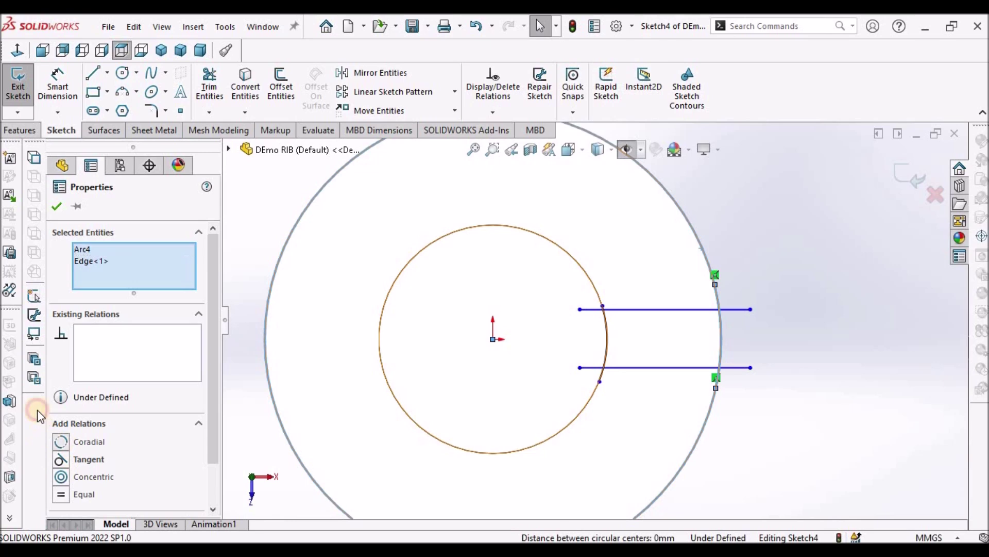
pyautogui.click(57, 207)
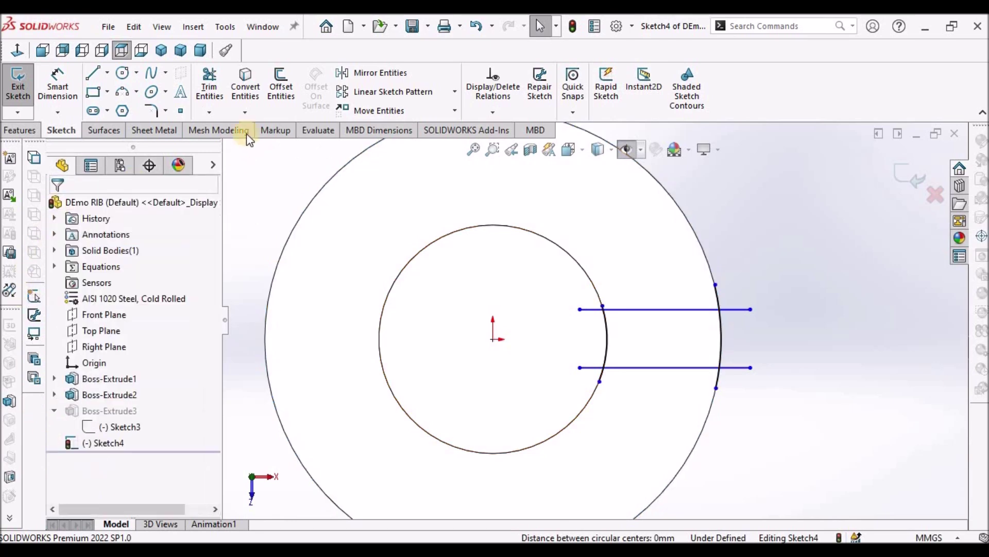
# Corner-trim the upper and lower lines back to the boss arc
pyautogui.click(210, 83)
pyautogui.scroll(-3, 648, 313)
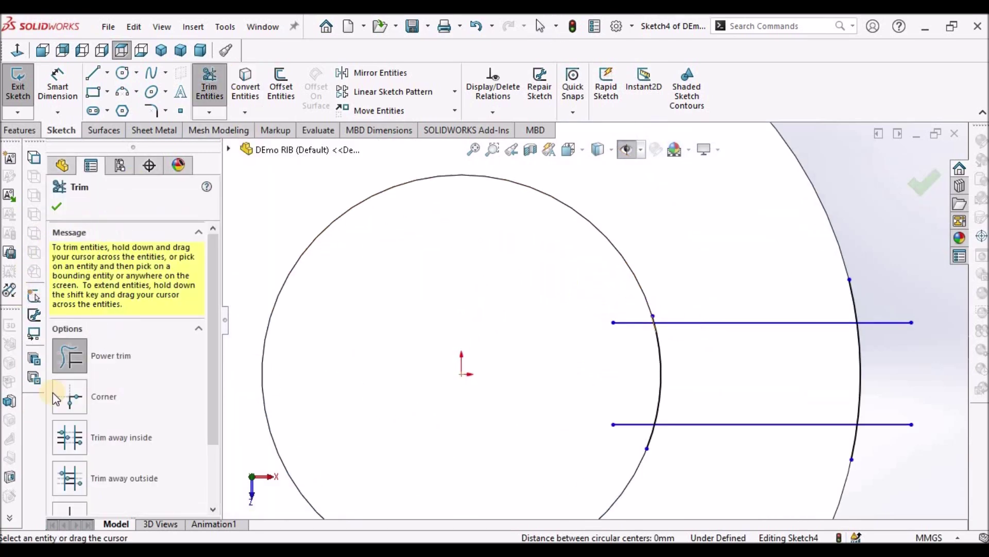
pyautogui.click(69, 396)
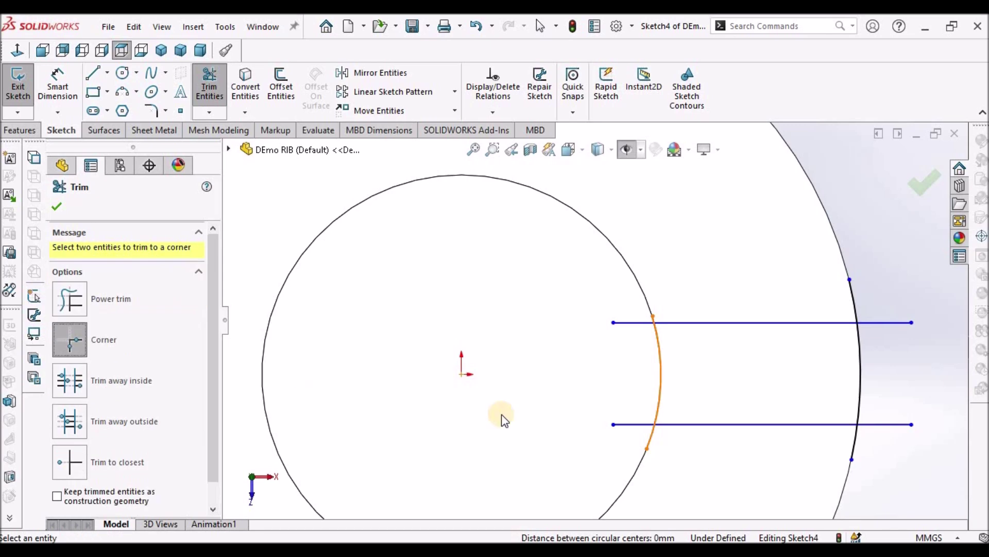
pyautogui.click(680, 322)
pyautogui.click(660, 355)
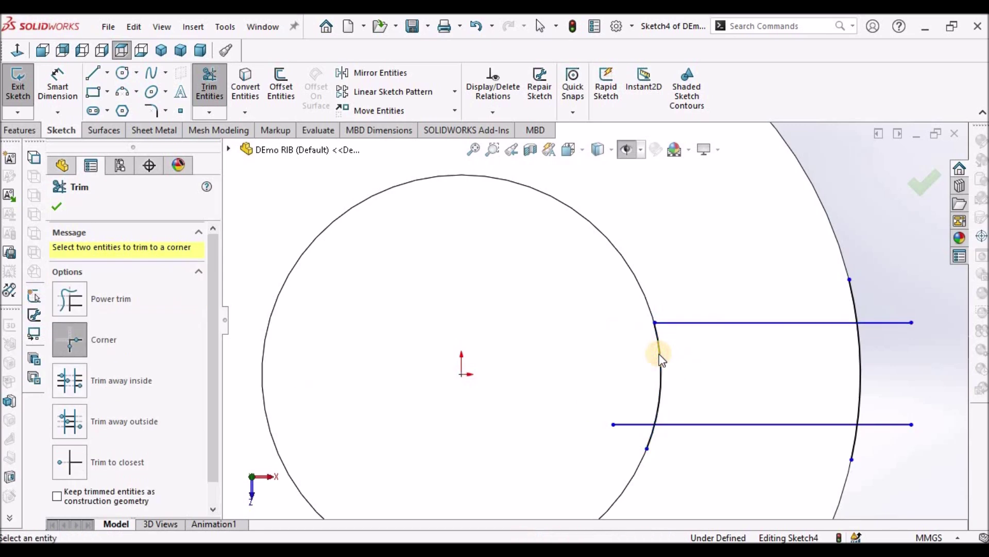
pyautogui.click(670, 425)
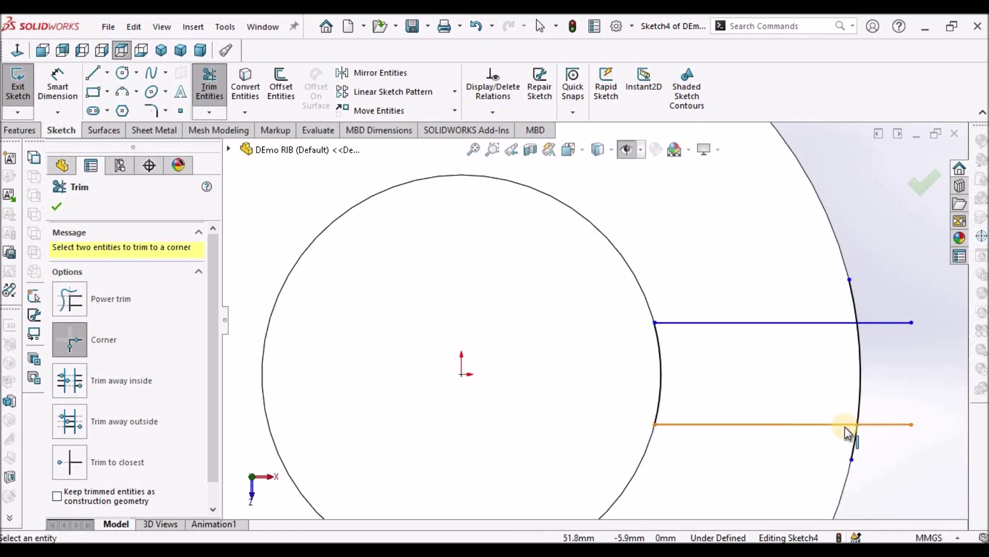
# Corner-trim the lower and upper lines back to the outer circle
pyautogui.click(862, 395)
pyautogui.click(862, 397)
pyautogui.click(836, 329)
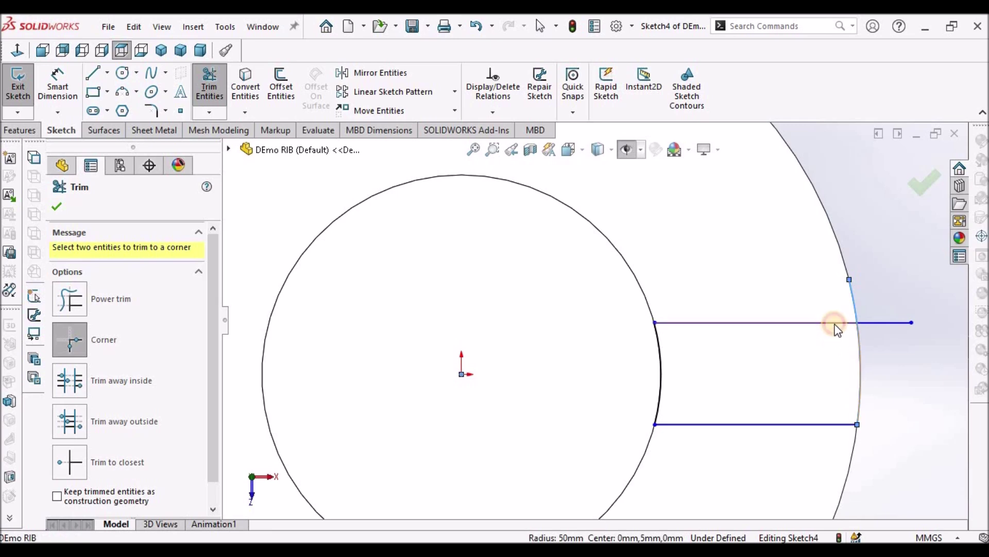
pyautogui.click(836, 324)
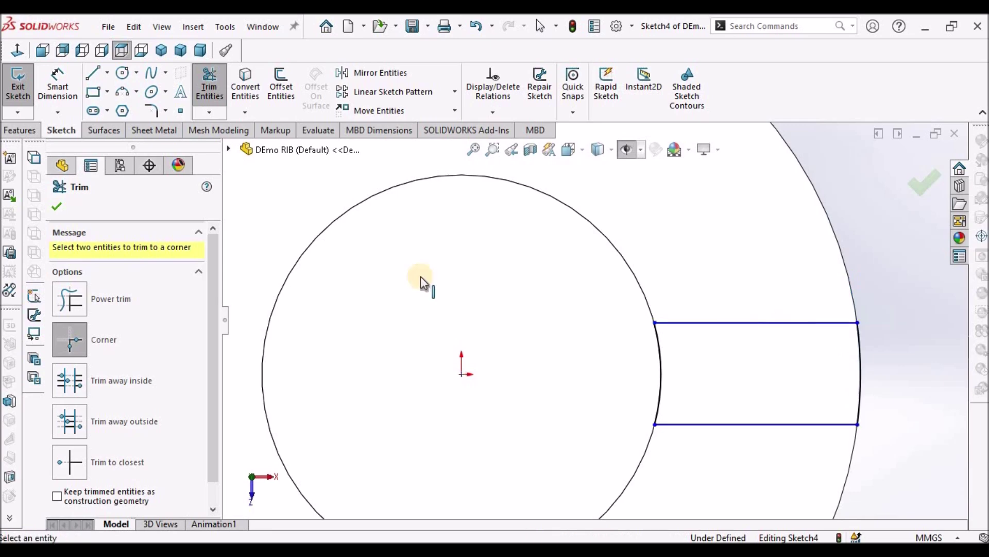
pyautogui.click(59, 206)
pyautogui.scroll(3, 876, 361)
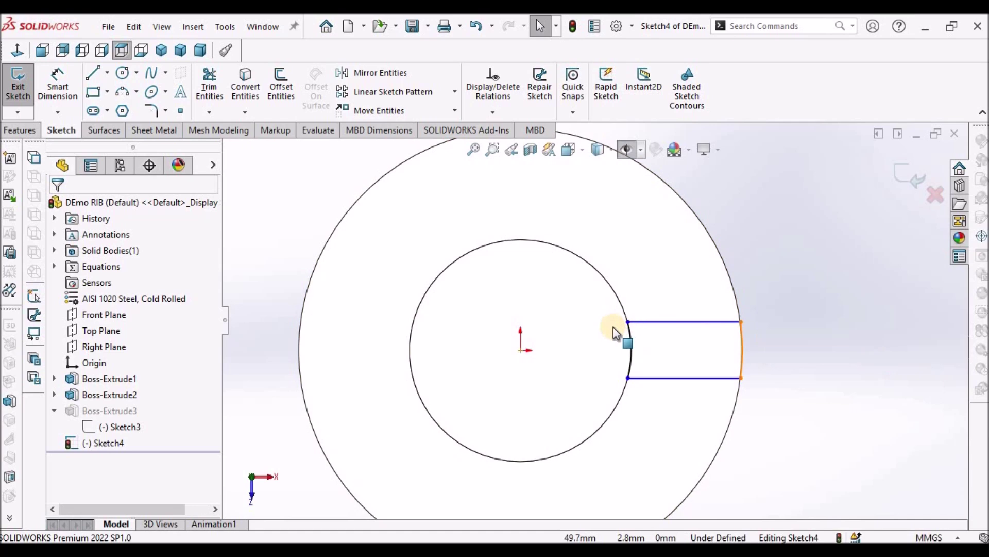
# Add Horizontal relations between each arc's midpoint and the origin to centre the strip
pyautogui.rightClick(631, 342)
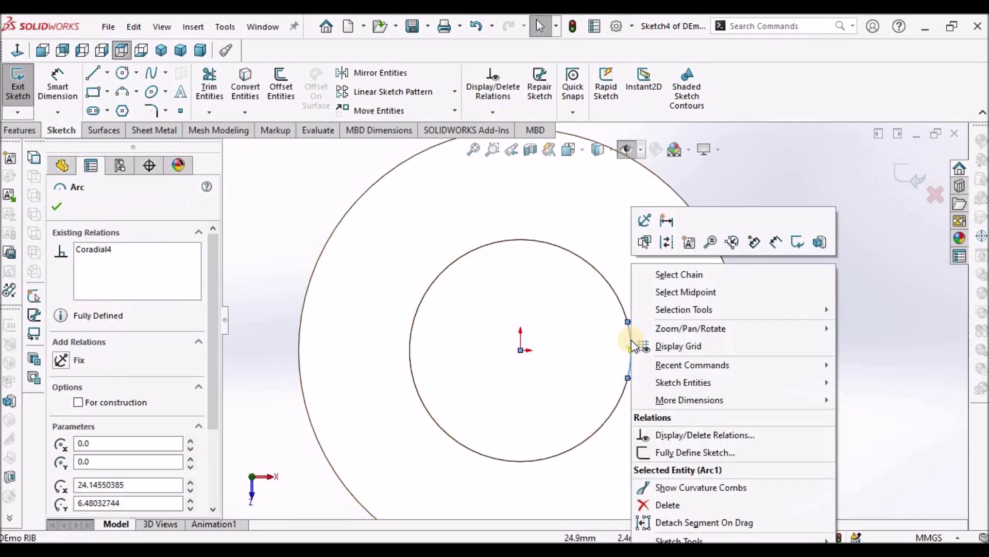
pyautogui.click(688, 292)
pyautogui.keyDown('ctrl'); pyautogui.click(521, 351); pyautogui.keyUp('ctrl')
pyautogui.click(61, 441)
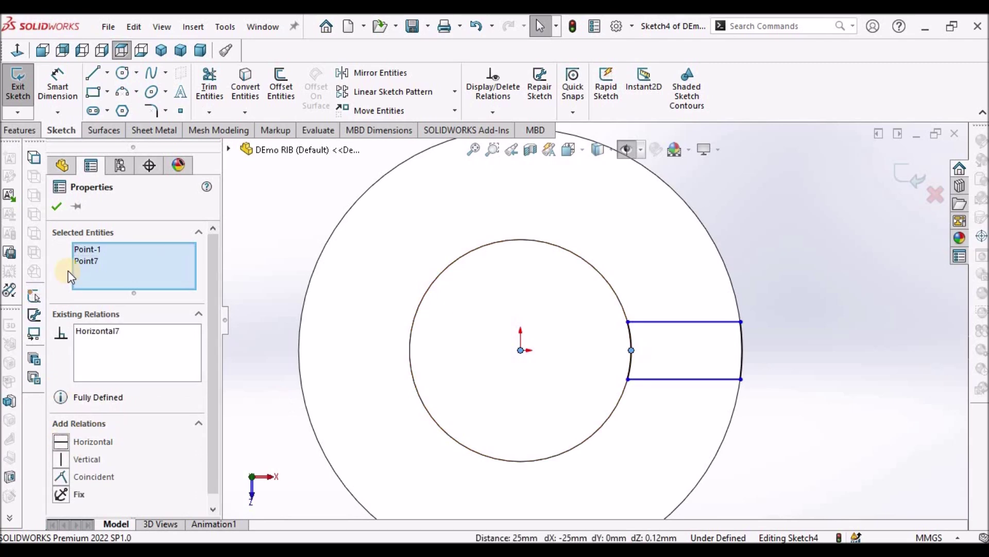
pyautogui.click(774, 330)
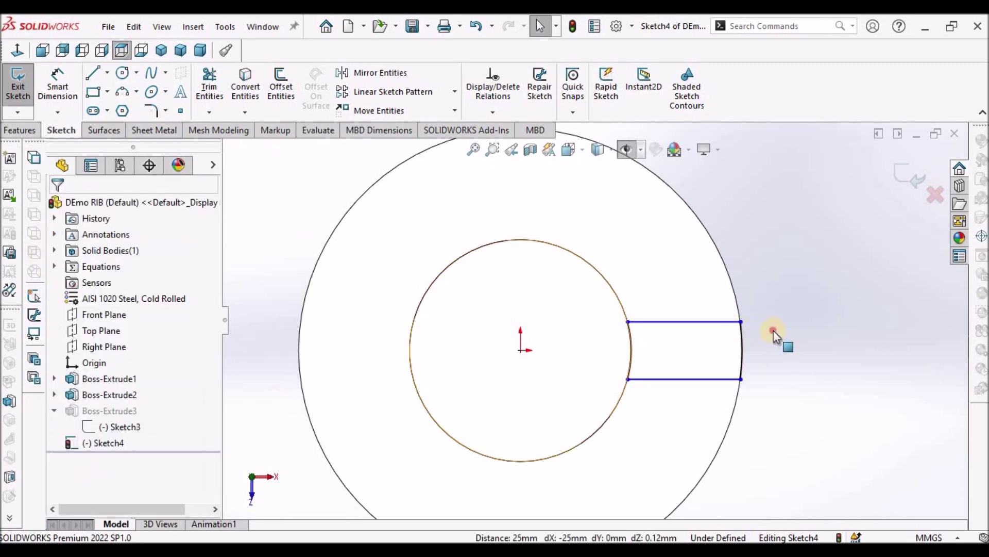
pyautogui.click(744, 342)
pyautogui.rightClick(743, 342)
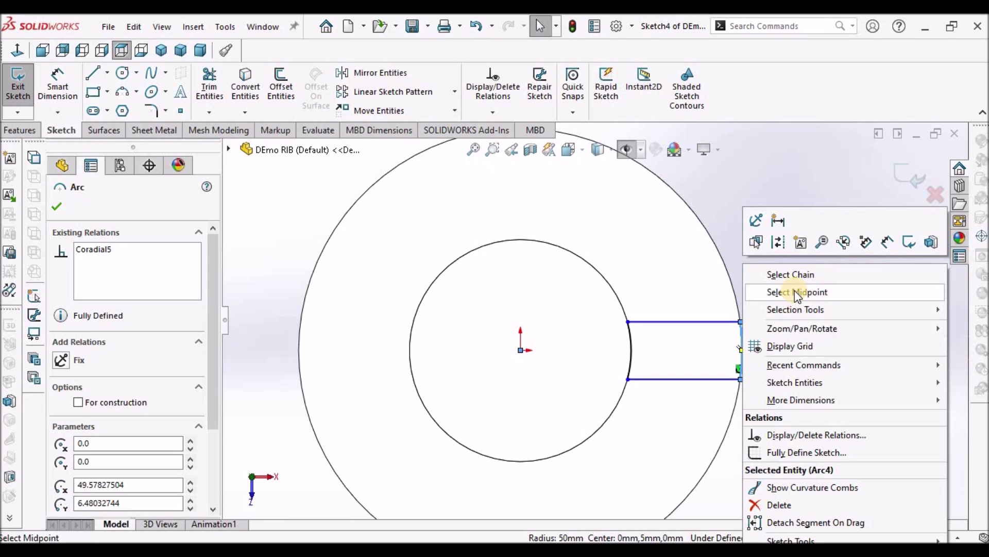
pyautogui.click(797, 293)
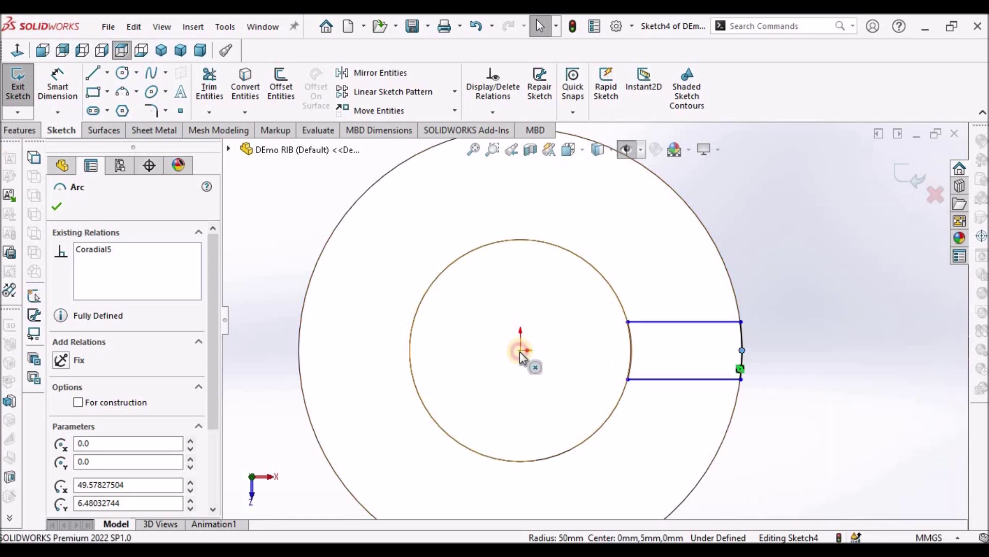
pyautogui.keyDown('ctrl'); pyautogui.click(524, 349); pyautogui.keyUp('ctrl')
pyautogui.click(64, 440)
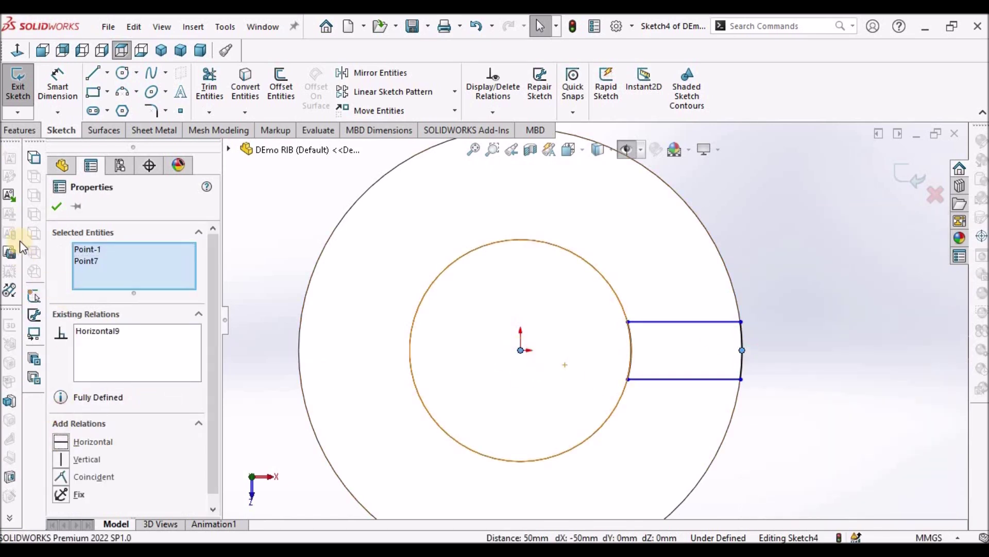
pyautogui.click(56, 206)
# Dimension the two strip lines 2 mm apart and exit Sketch4
pyautogui.click(58, 82)
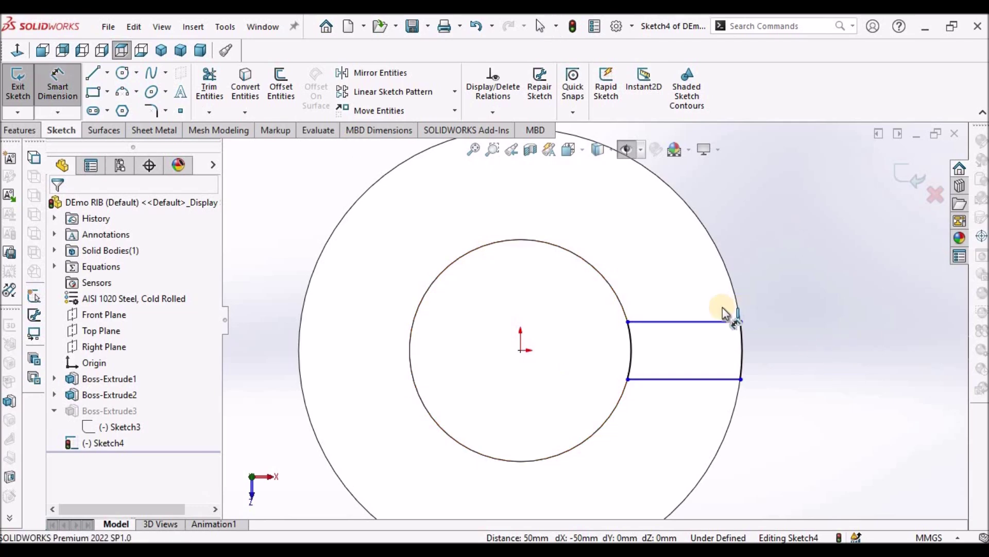
pyautogui.click(711, 322)
pyautogui.click(720, 379)
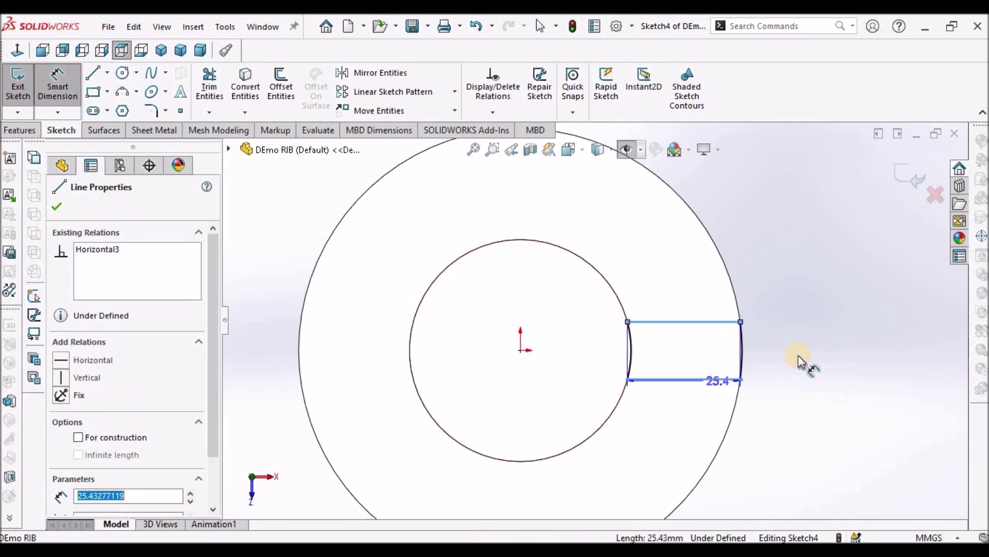
pyautogui.click(799, 354)
pyautogui.write('2')
pyautogui.press('Return')
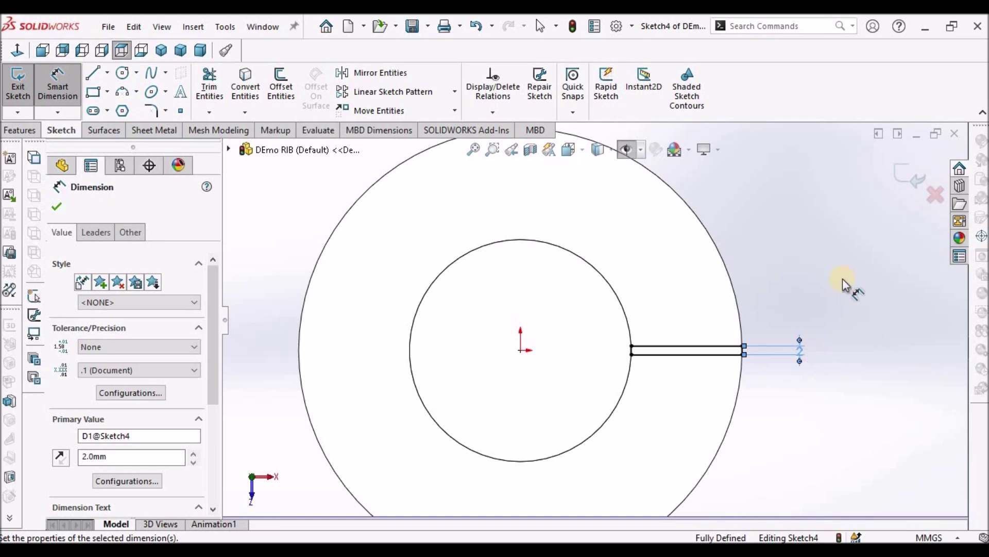
pyautogui.click(903, 171)
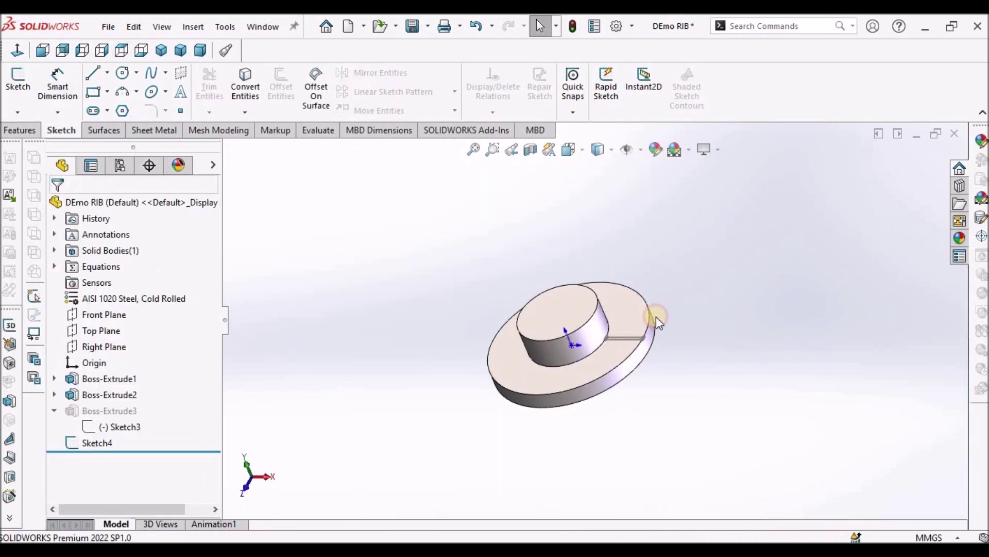
pyautogui.scroll(-3, 623, 320)
pyautogui.scroll(-2, 620, 314)
pyautogui.moveTo(583, 324); pyautogui.dragTo(558, 453, button='middle')
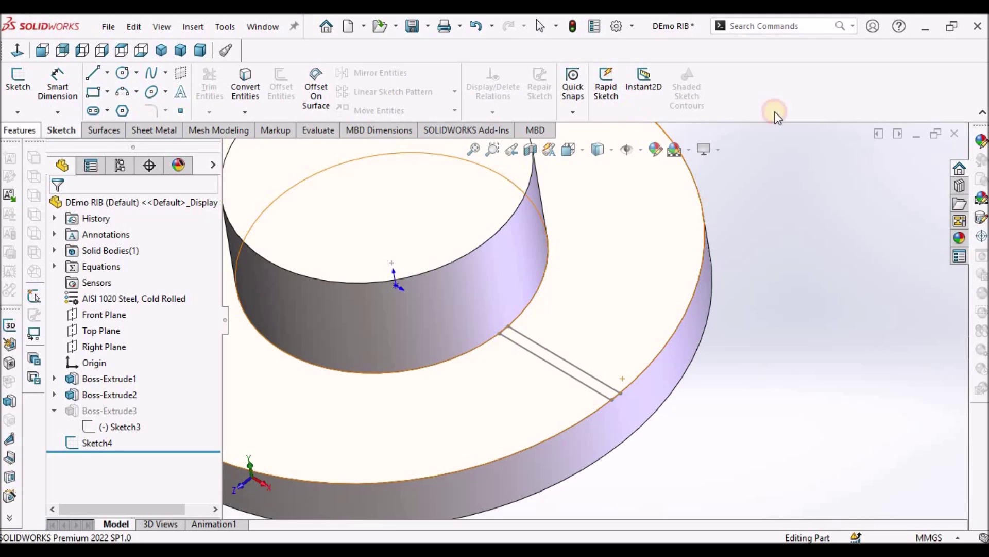
# Create Split Line1 projecting Sketch4 onto the boss's cylindrical face
pyautogui.click(39, 130)
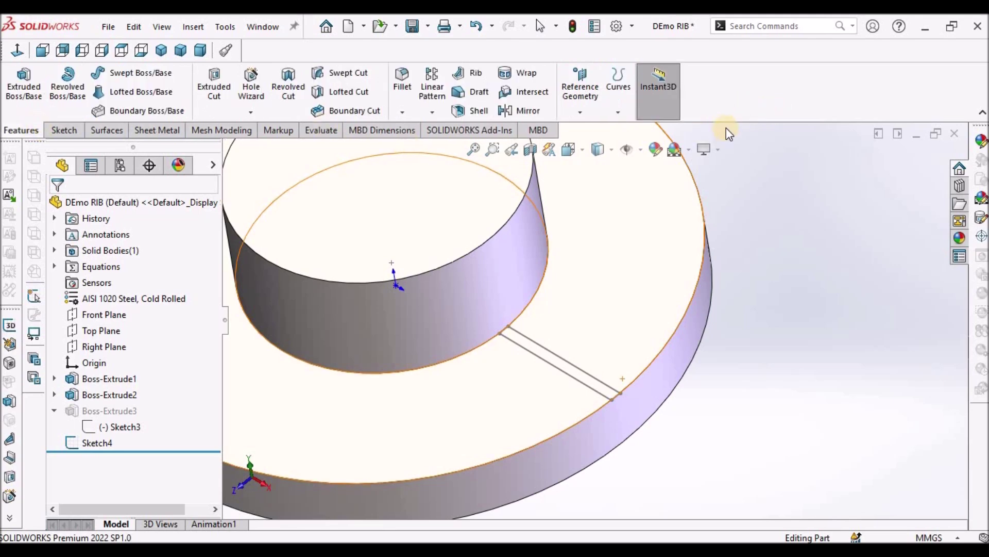
pyautogui.click(611, 112)
pyautogui.click(647, 129)
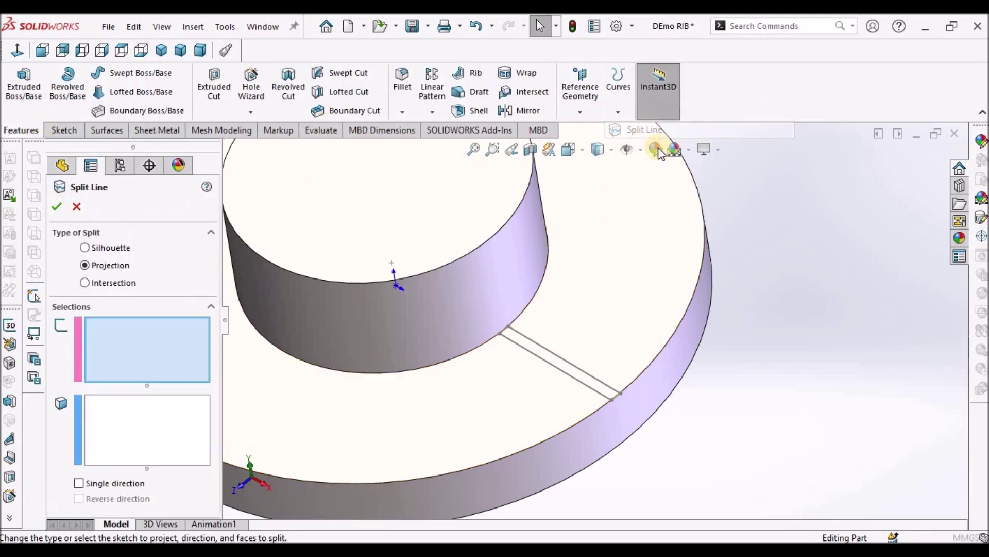
pyautogui.scroll(3, 645, 287)
pyautogui.scroll(-3, 633, 294)
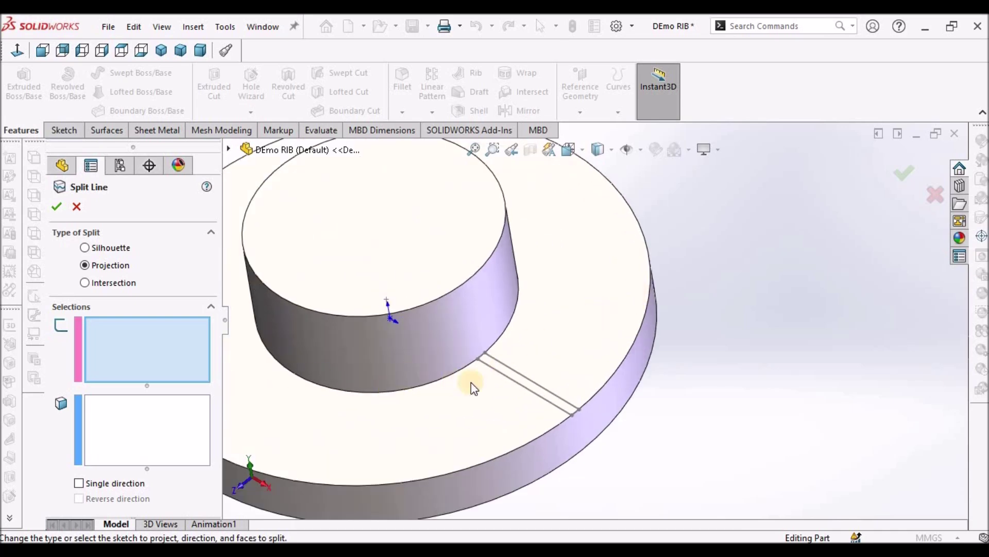
pyautogui.click(531, 392)
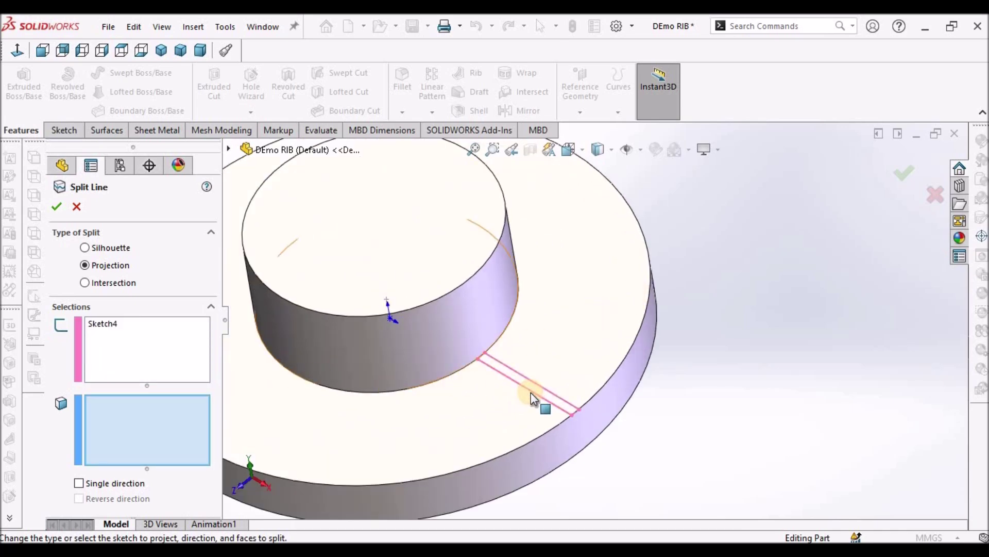
pyautogui.click(471, 329)
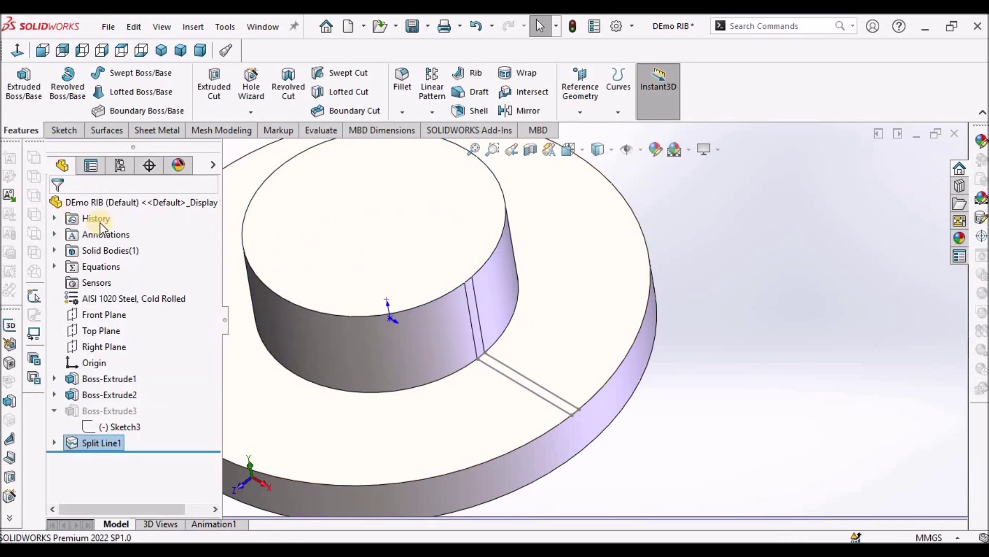
pyautogui.scroll(-5, 442, 273)
pyautogui.scroll(-2, 598, 350)
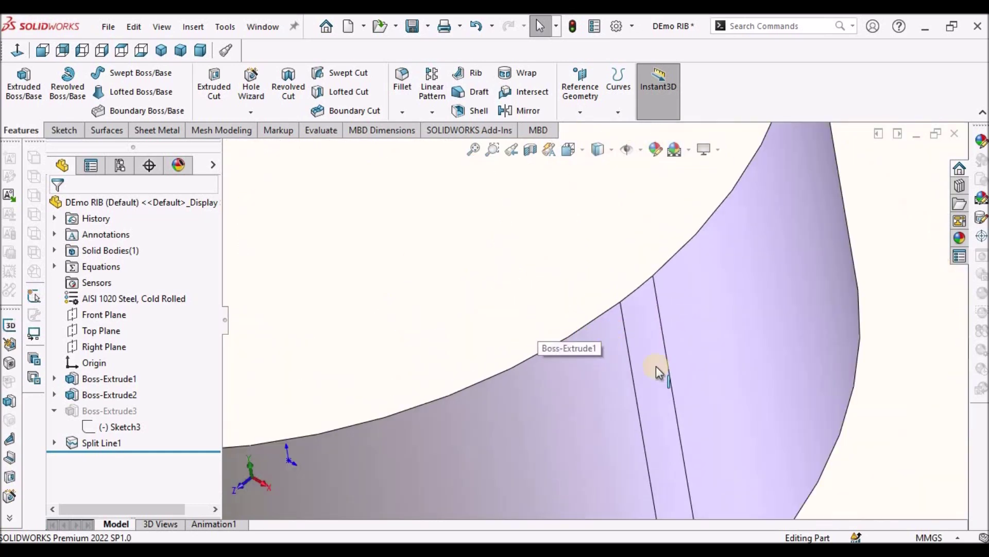
# Expand Split Line1 and show Sketch4 in the model
pyautogui.click(658, 357)
pyautogui.scroll(6, 534, 371)
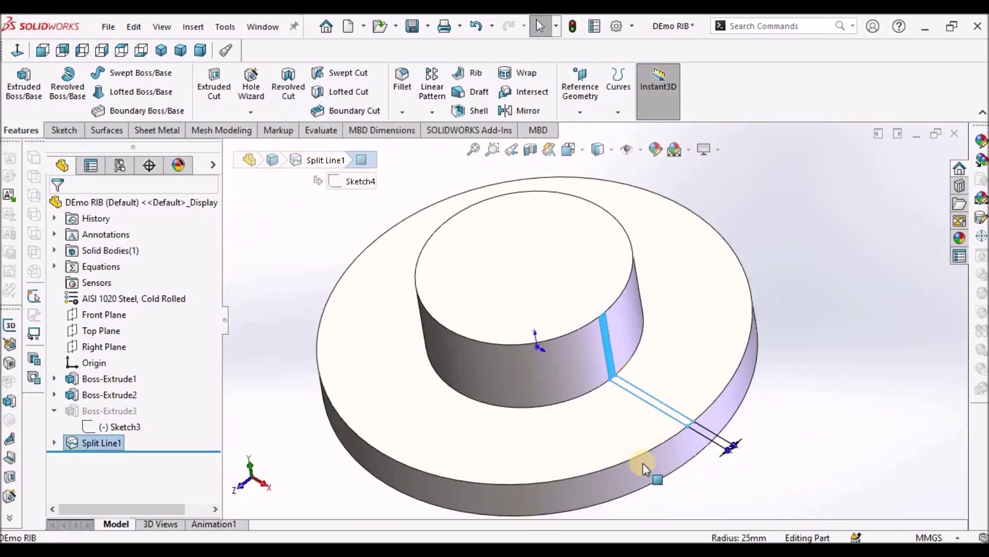
pyautogui.click(54, 443)
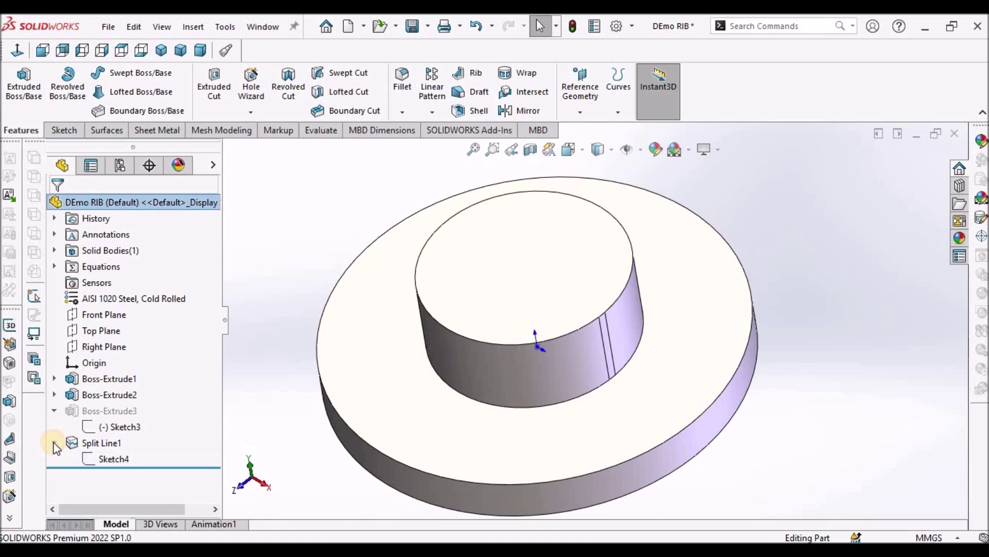
pyautogui.rightClick(100, 457)
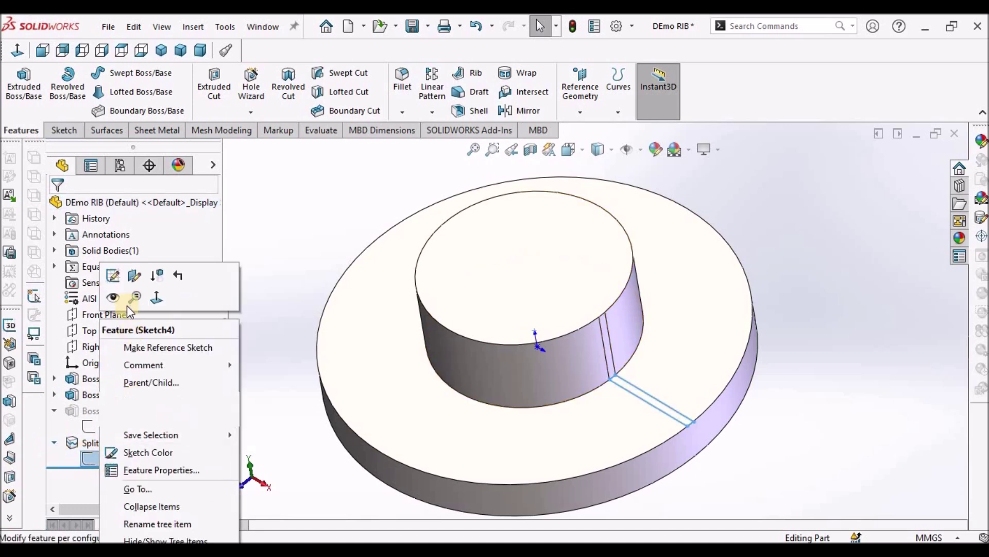
pyautogui.click(117, 303)
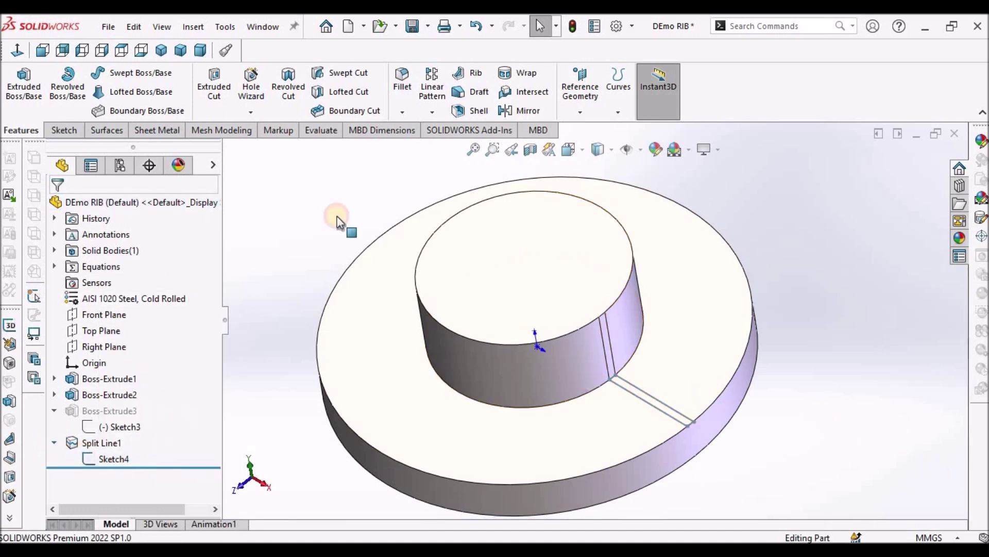
# Create Loft1 from the boss's split face to the Sketch4 profile
pyautogui.click(143, 90)
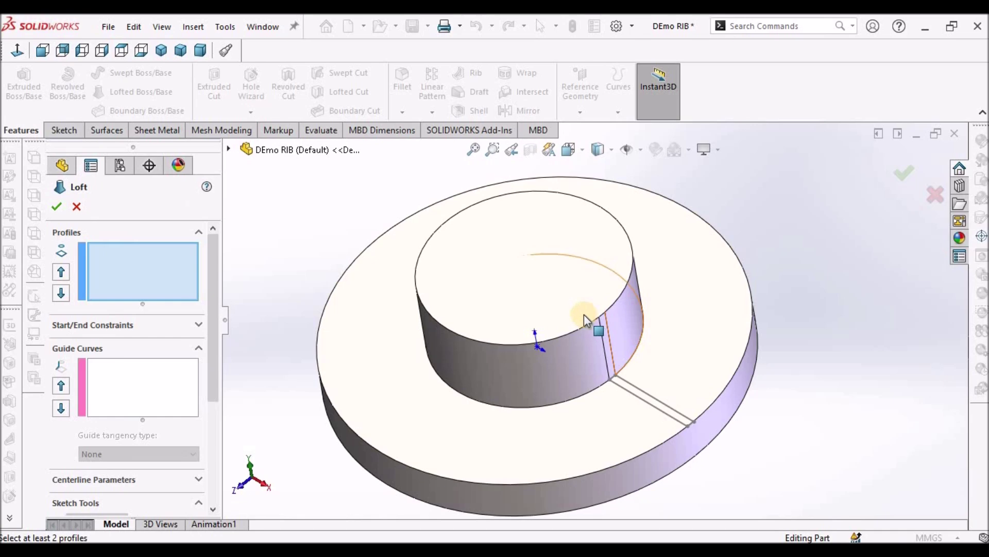
pyautogui.scroll(-2, 585, 338)
pyautogui.scroll(-3, 579, 333)
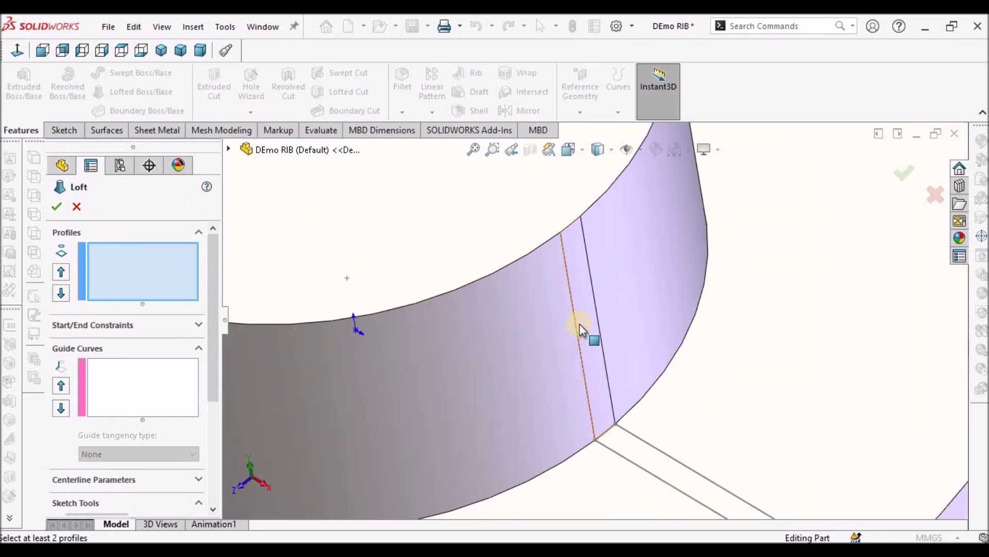
pyautogui.click(582, 320)
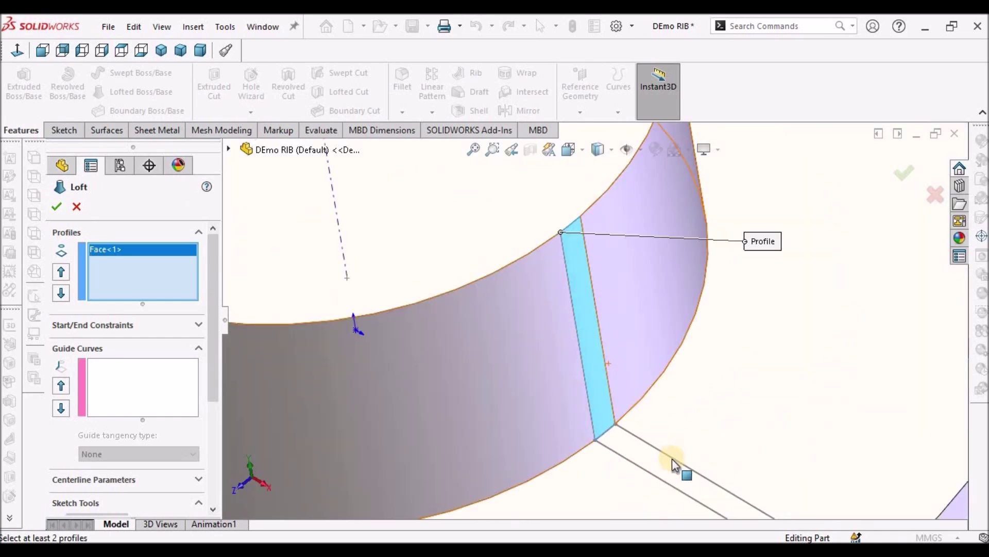
pyautogui.scroll(3, 672, 459)
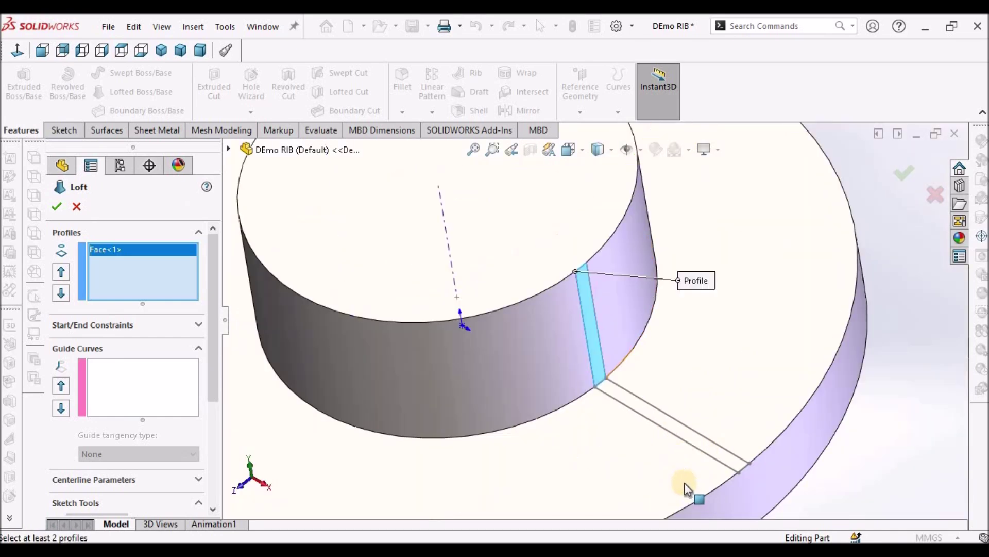
pyautogui.click(690, 446)
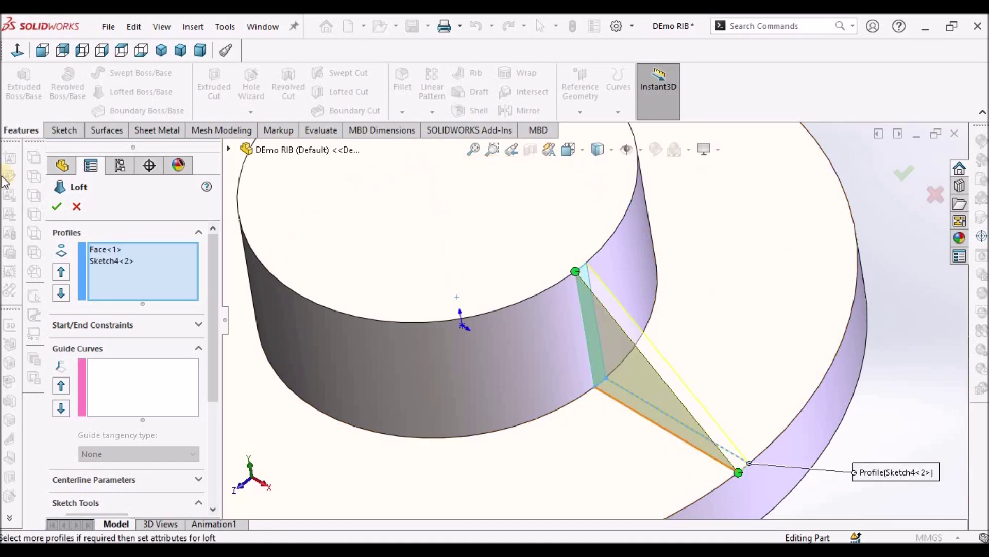
pyautogui.click(57, 206)
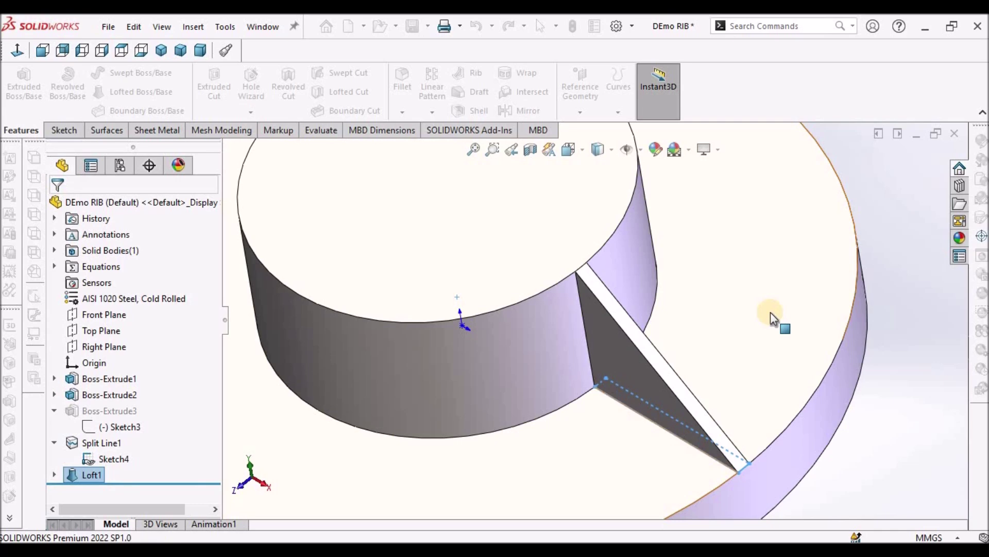
# Orbit to inspect the lofted rib, fit the part, and switch to Dimetric view
pyautogui.scroll(2, 851, 448)
pyautogui.click(851, 448)
pyautogui.scroll(2, 691, 400)
pyautogui.scroll(-2, 665, 304)
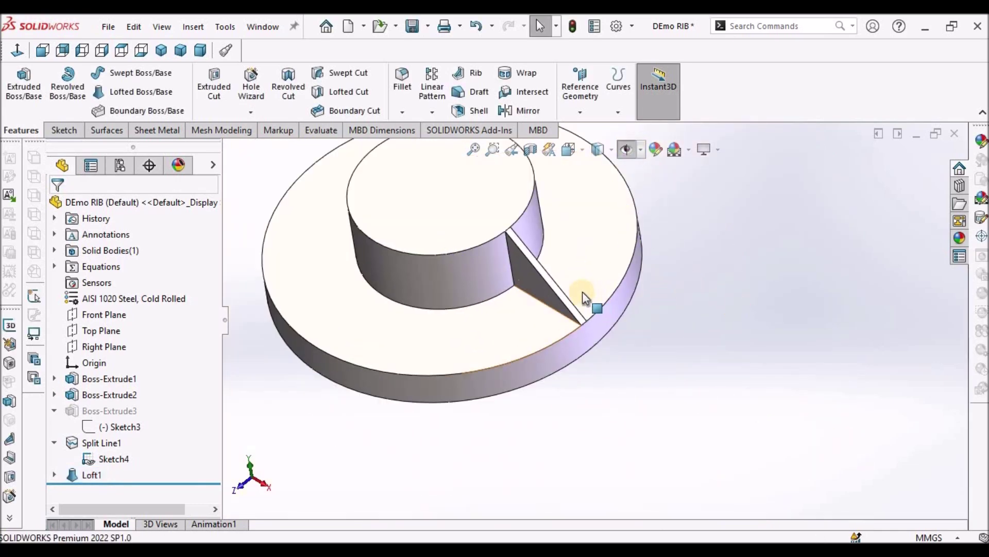
pyautogui.moveTo(593, 227); pyautogui.dragTo(602, 422, button='middle')
pyautogui.scroll(-3, 526, 244)
pyautogui.press('f')
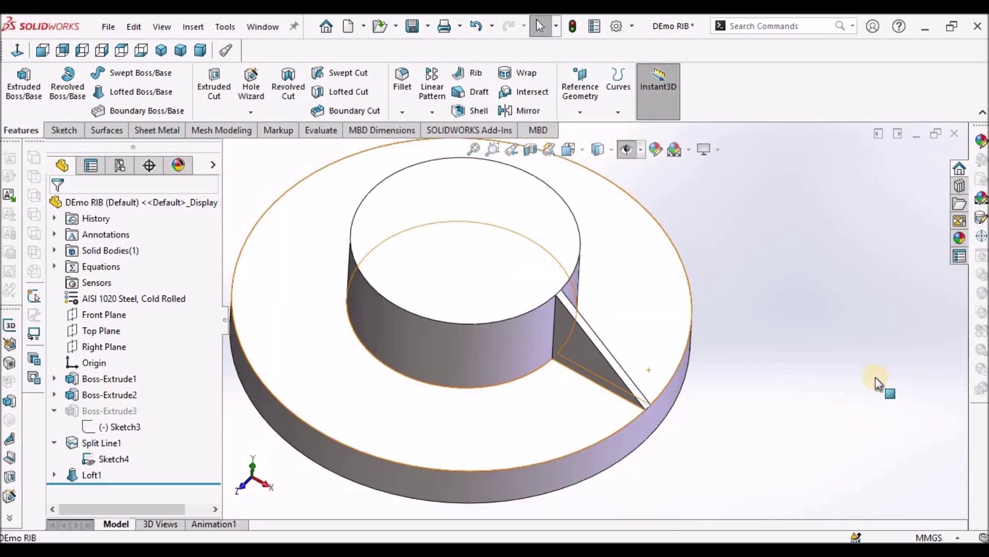
pyautogui.click(200, 50)
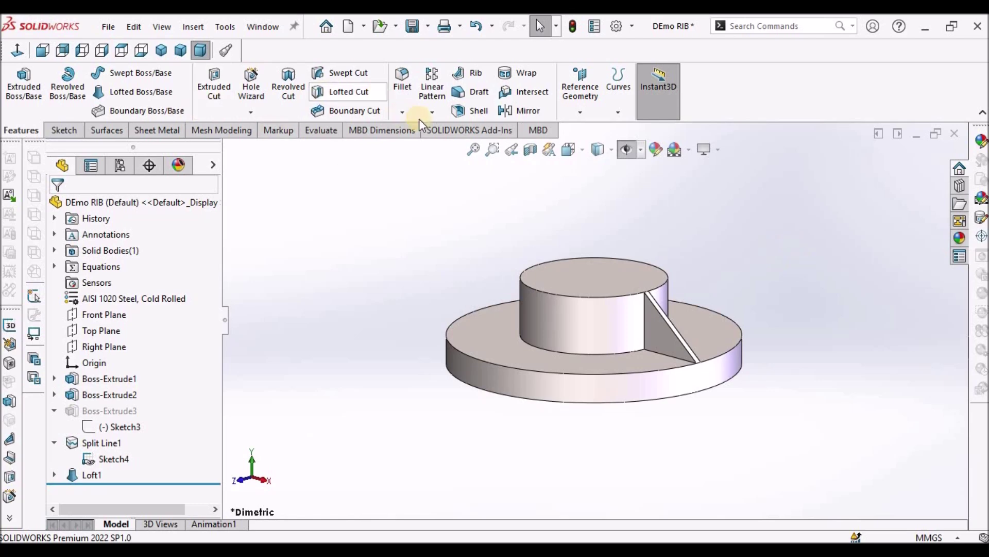
pyautogui.click(433, 113)
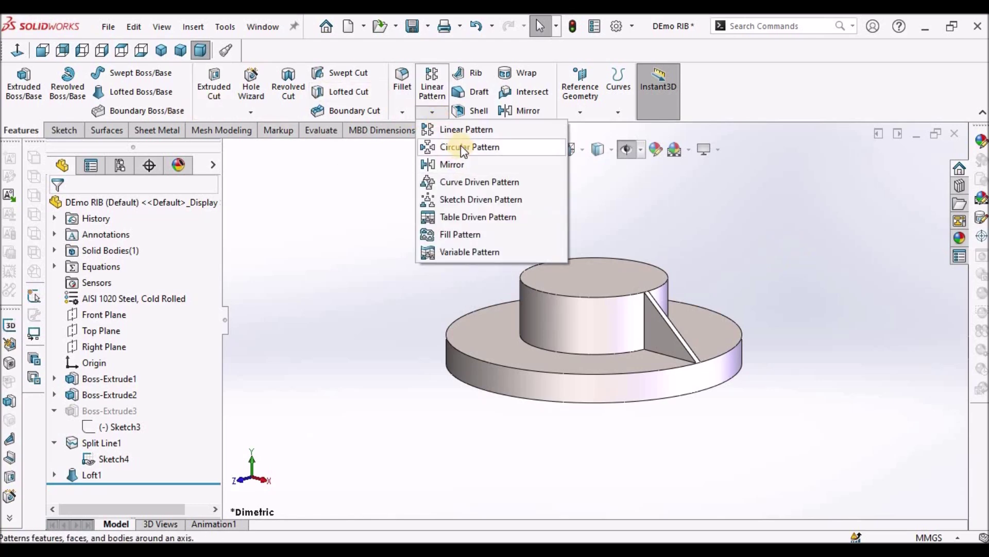
# Cancel the started Circular Pattern and turn on the origin display via Hide/Show Items
pyautogui.click(461, 145)
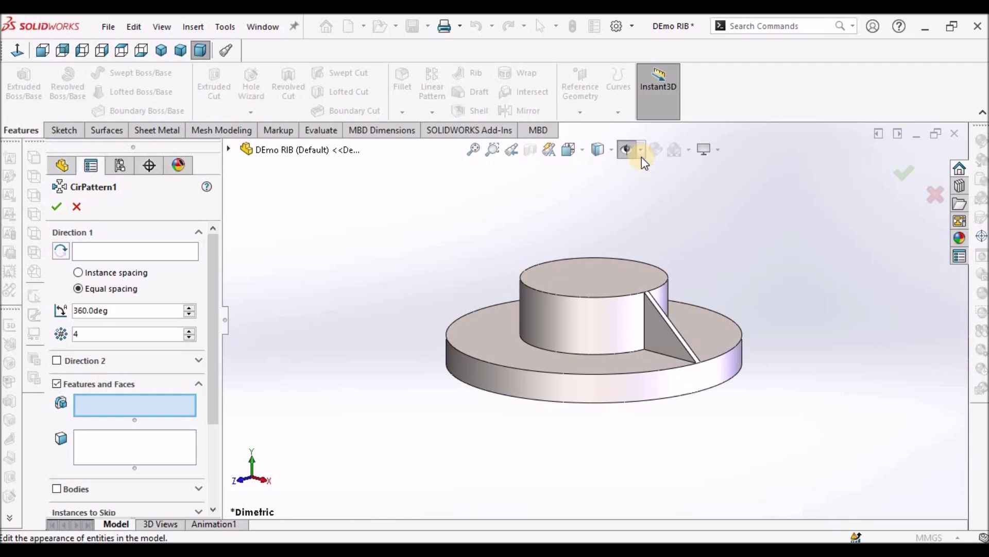
pyautogui.click(641, 150)
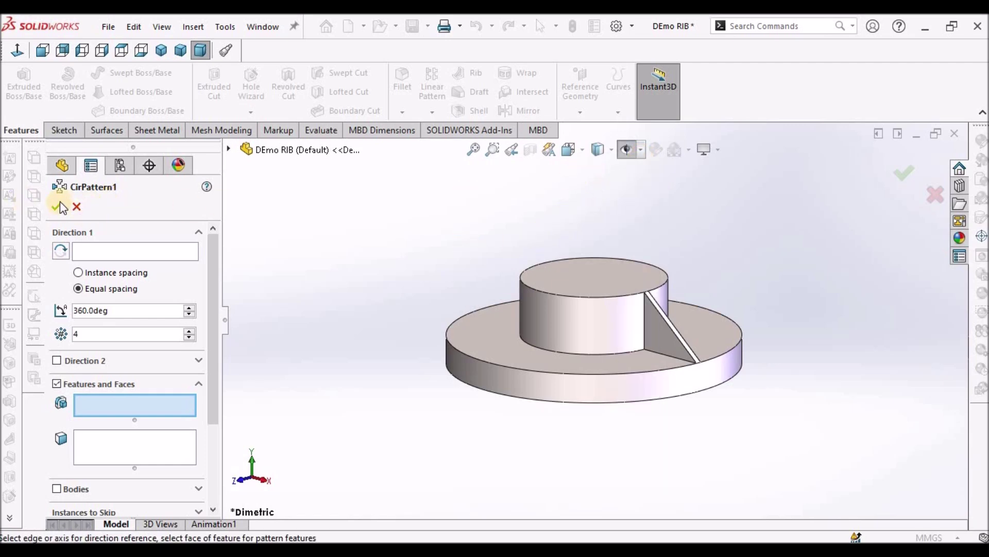
pyautogui.click(77, 207)
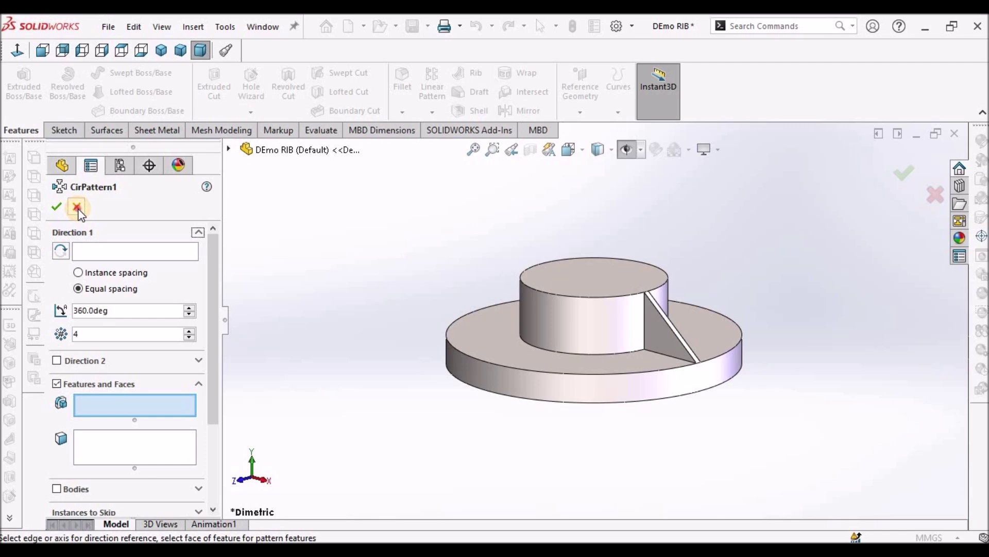
pyautogui.click(637, 153)
pyautogui.click(629, 144)
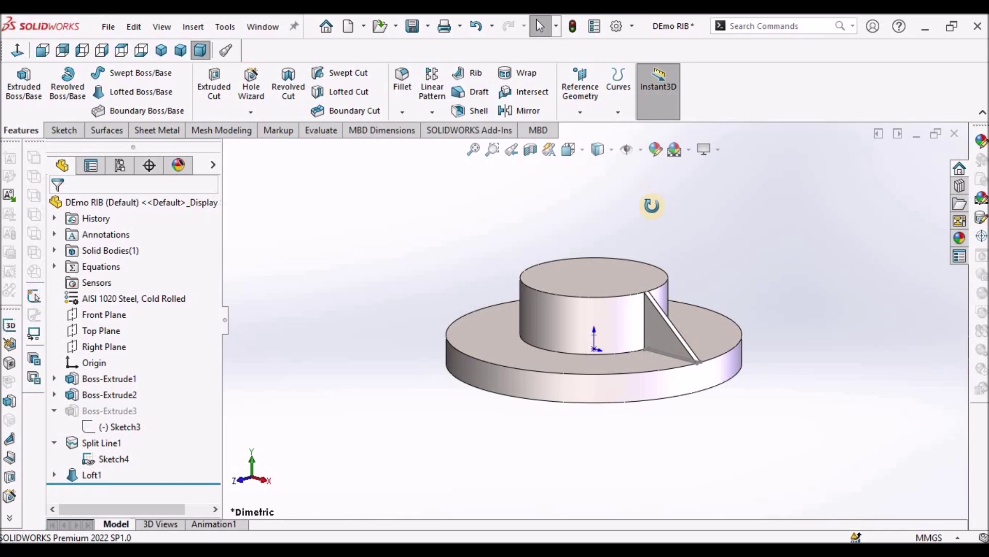
pyautogui.moveTo(652, 205); pyautogui.dragTo(644, 222, button='middle')
pyautogui.click(641, 151)
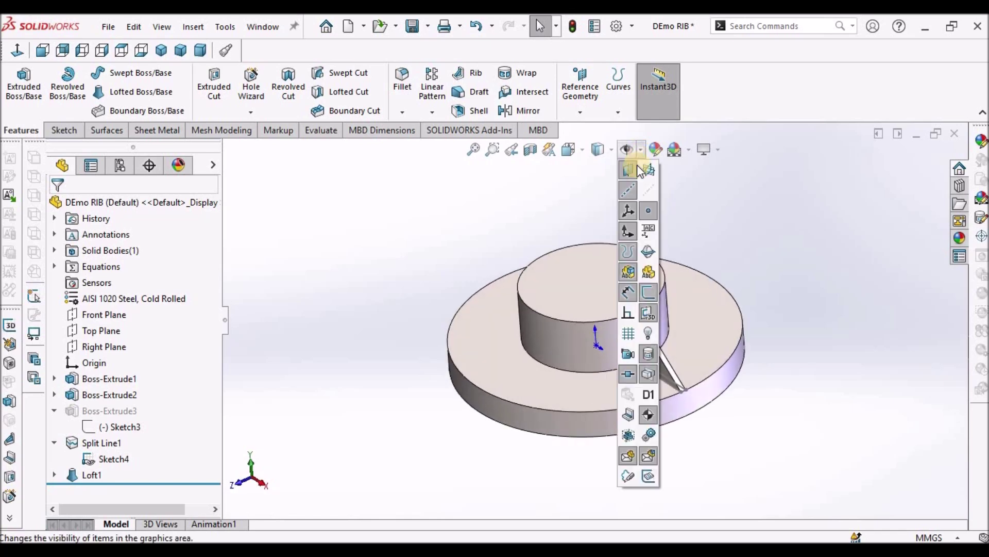
# Show temporary axes and start a 6-instance circular pattern of the rib about the central Axis<1>
pyautogui.click(650, 191)
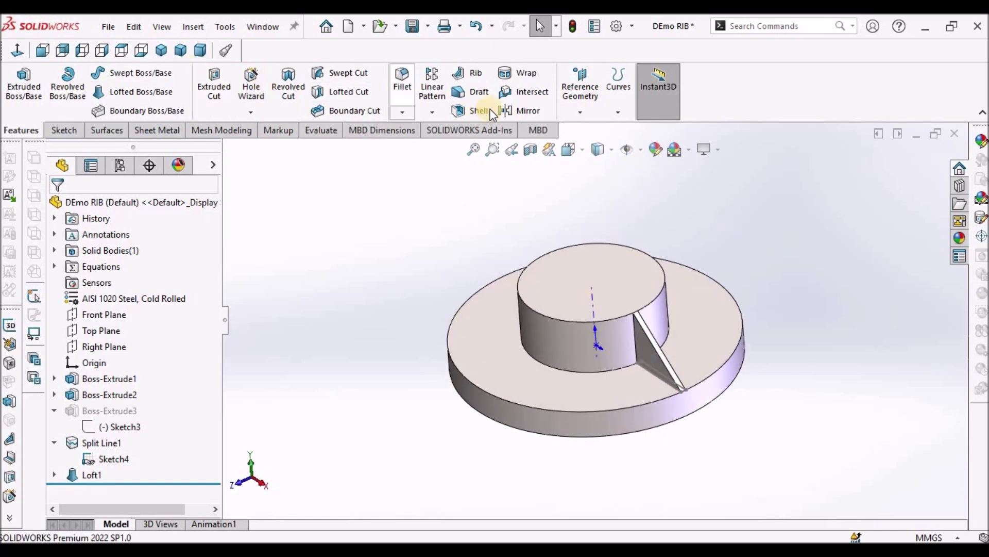
pyautogui.click(432, 112)
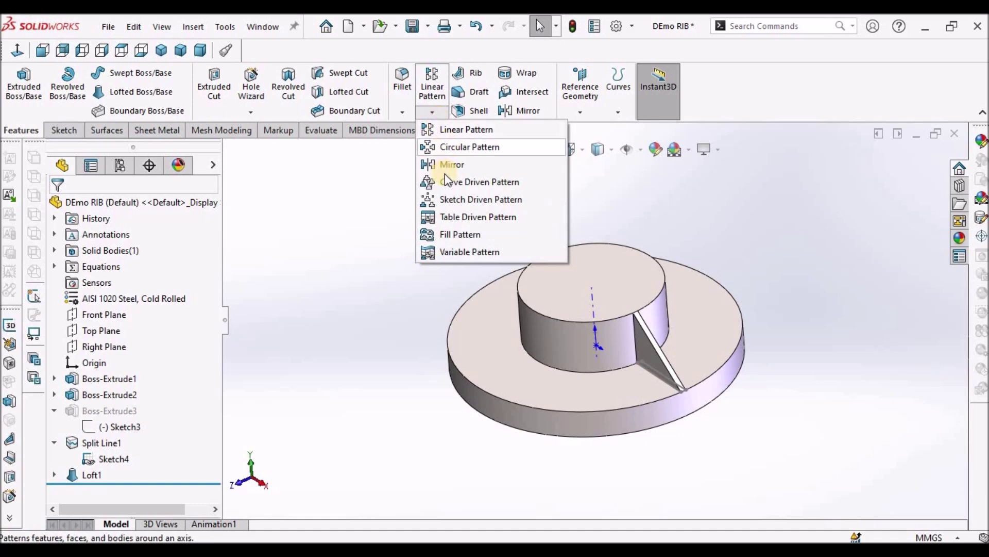
pyautogui.click(466, 147)
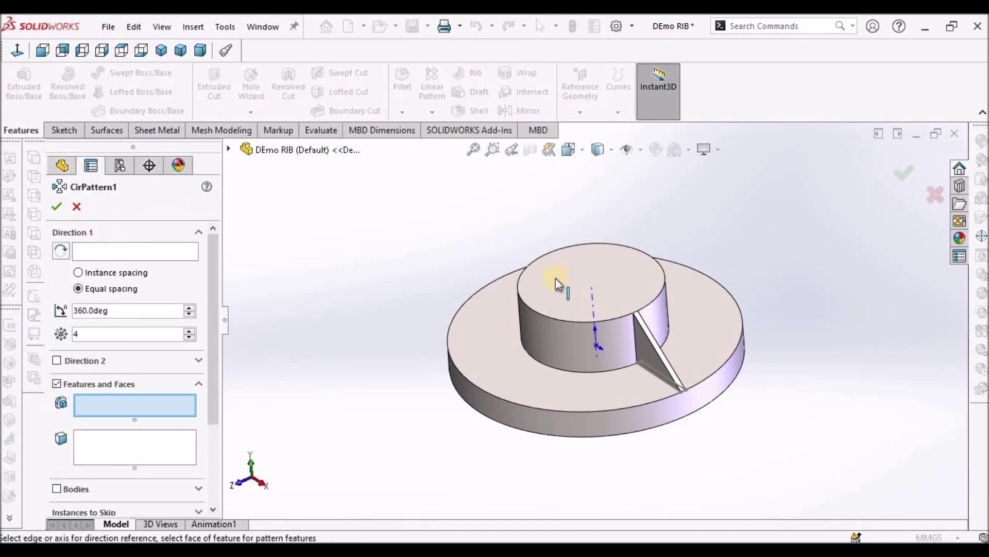
pyautogui.click(595, 301)
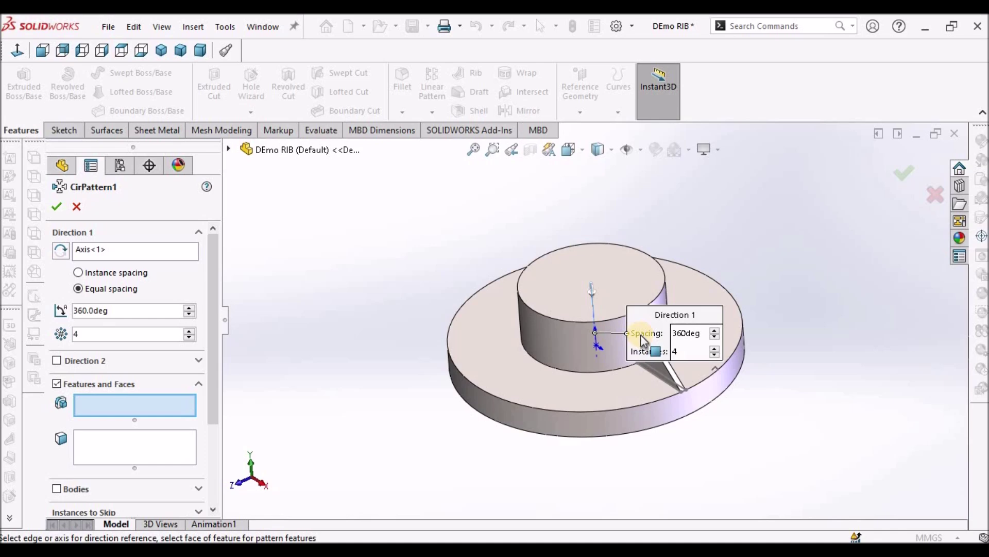
pyautogui.click(657, 371)
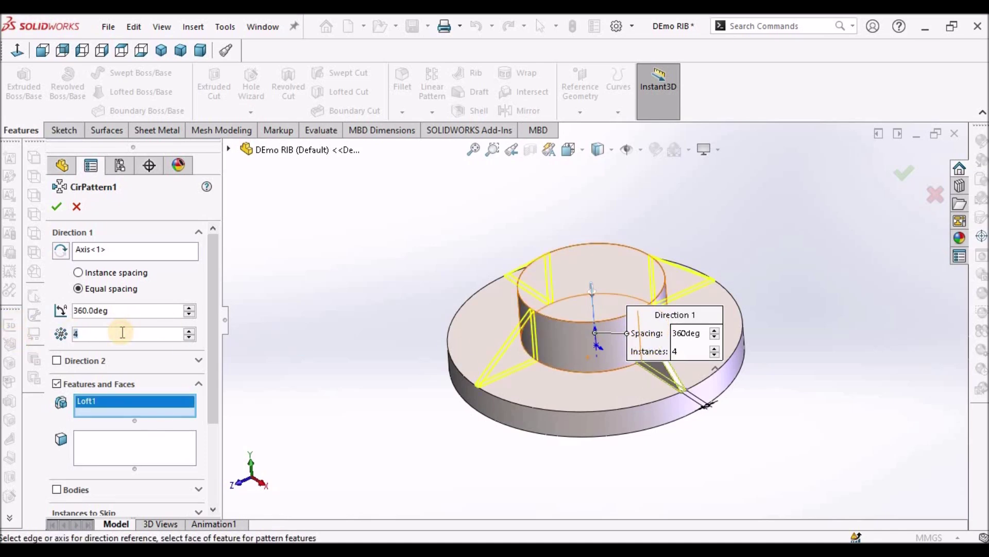
pyautogui.write('6')
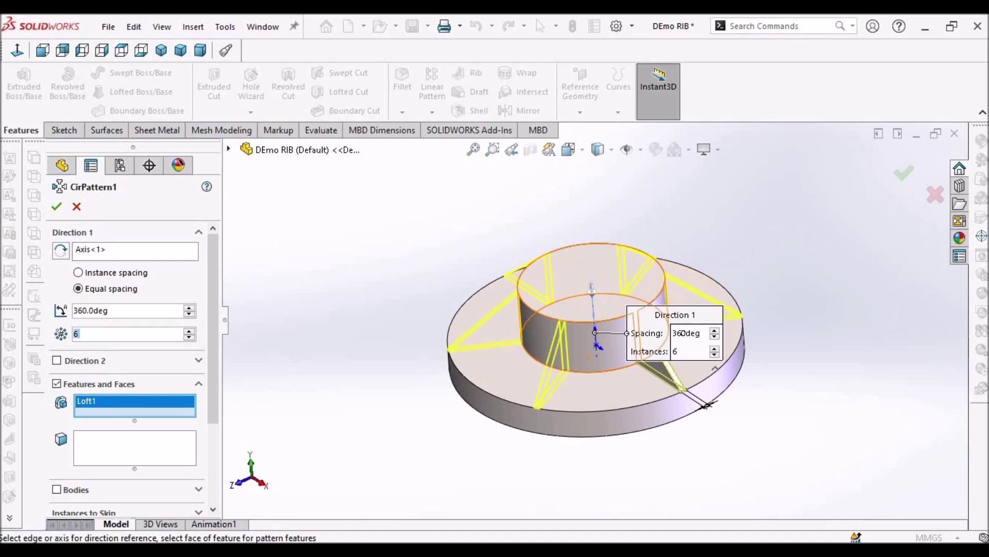
pyautogui.click(150, 245)
# Pattern the Loft1 body instead of the rib feature, six instances equally spaced over 360°
pyautogui.click(61, 208)
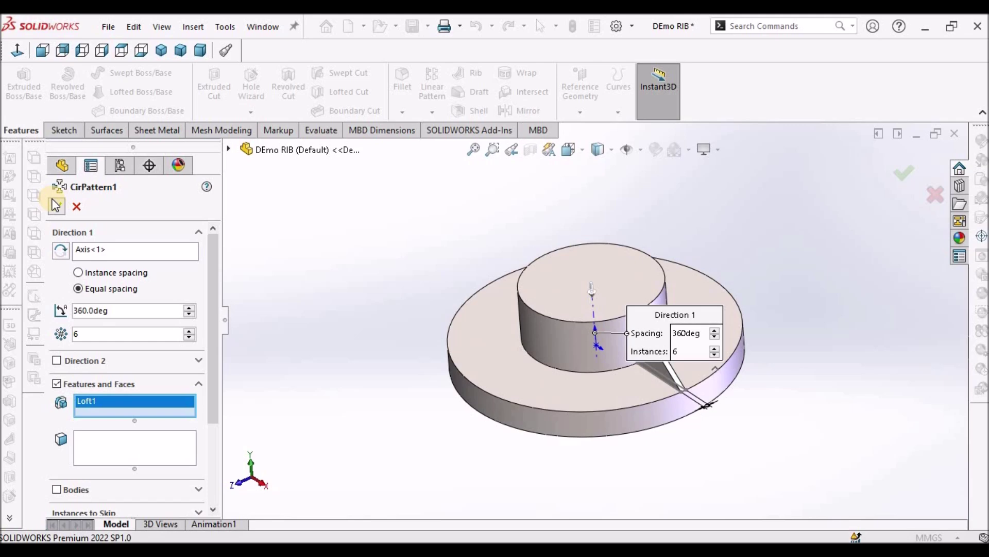
pyautogui.click(121, 400)
pyautogui.rightClick(133, 400)
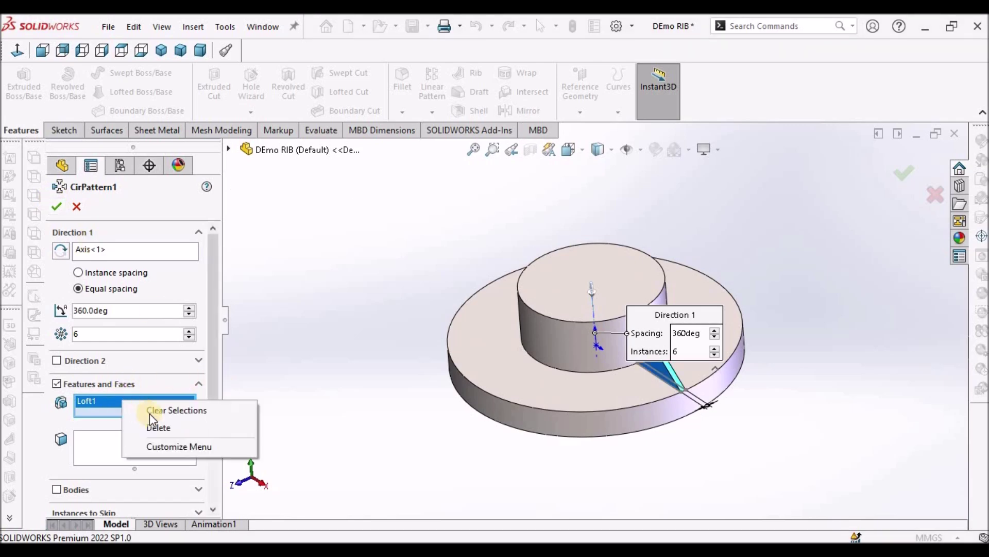
pyautogui.click(158, 411)
pyautogui.scroll(-4, 206, 448)
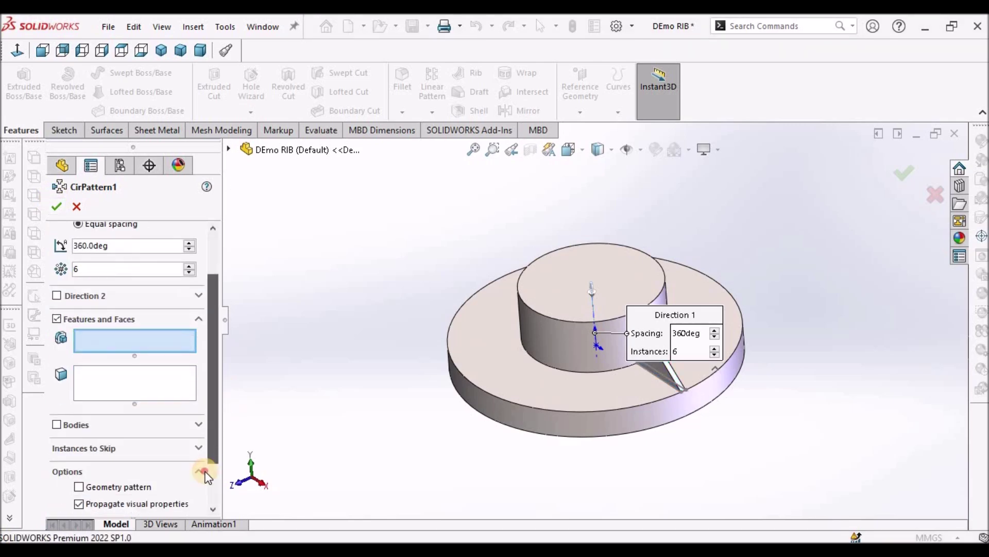
pyautogui.click(55, 401)
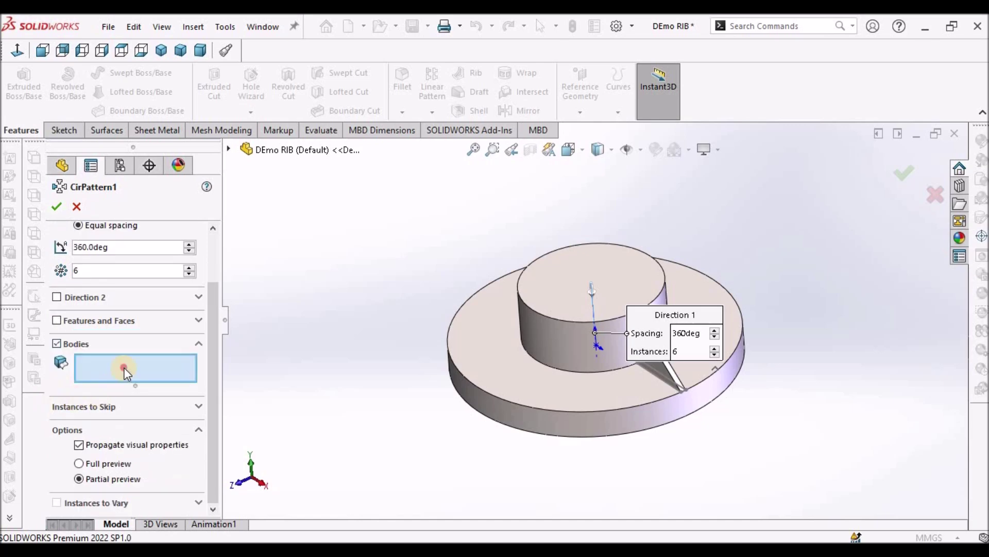
pyautogui.click(663, 362)
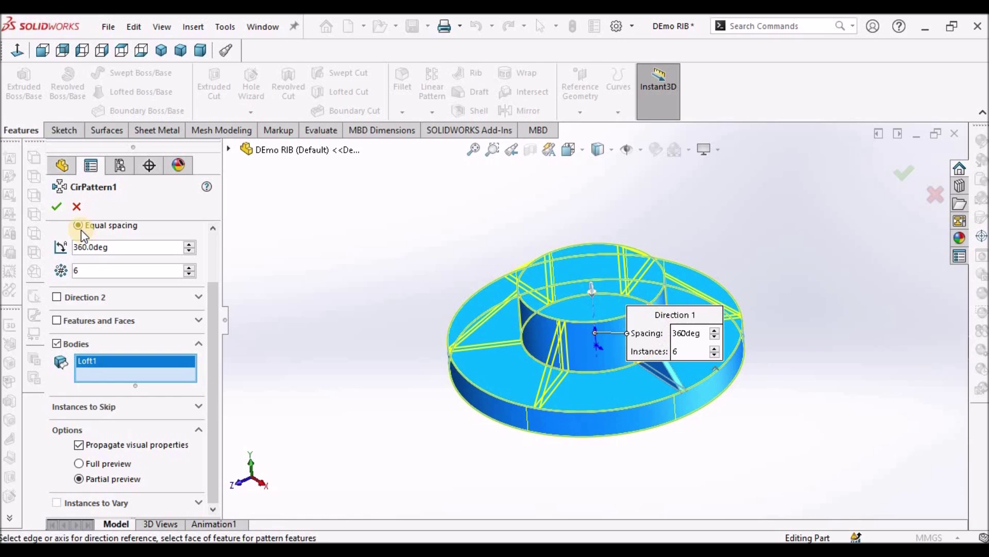
pyautogui.click(56, 206)
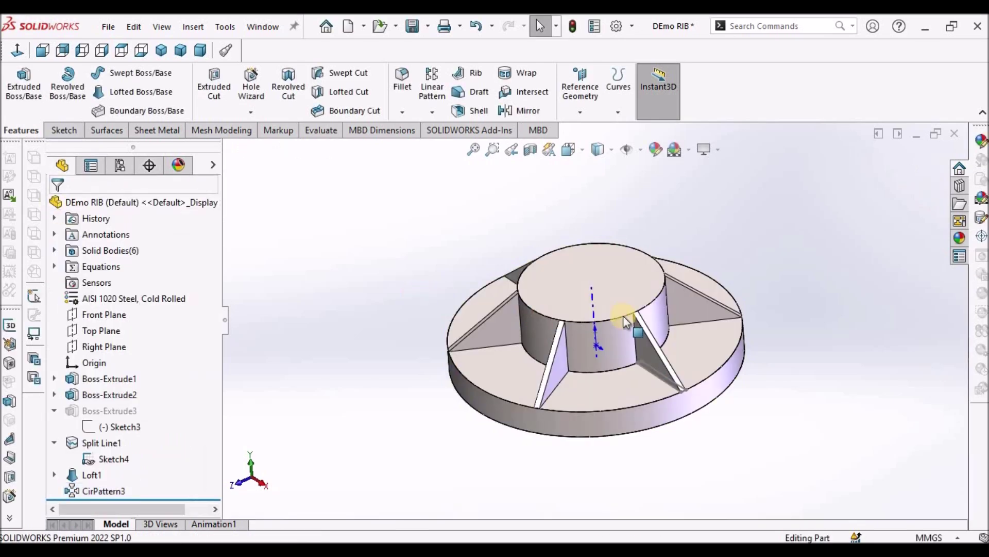
# Orbit the six-rib disc to inspect it, then set the Trimetric view
pyautogui.scroll(-3, 633, 283)
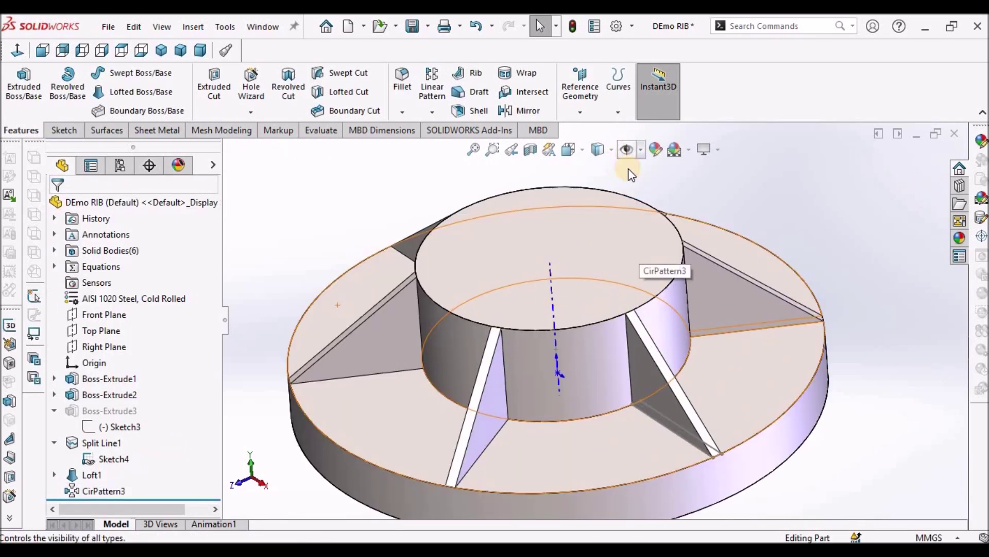
pyautogui.scroll(5, 595, 317)
pyautogui.moveTo(595, 316); pyautogui.dragTo(618, 355, button='middle')
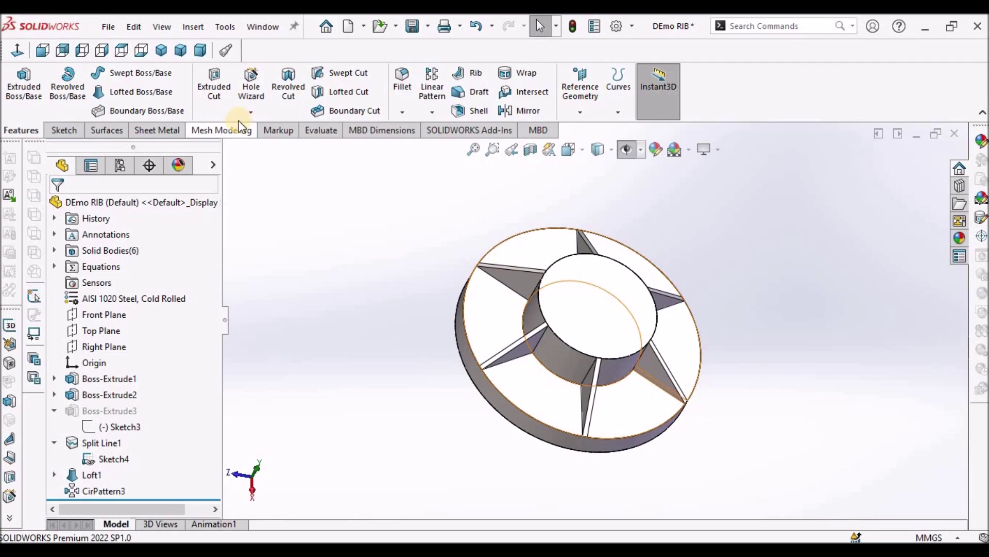
pyautogui.click(180, 49)
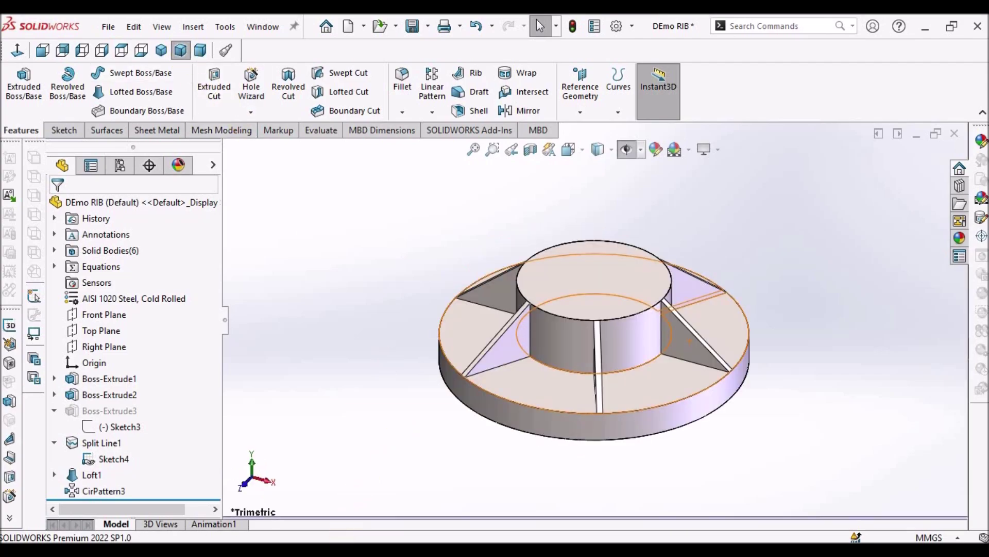